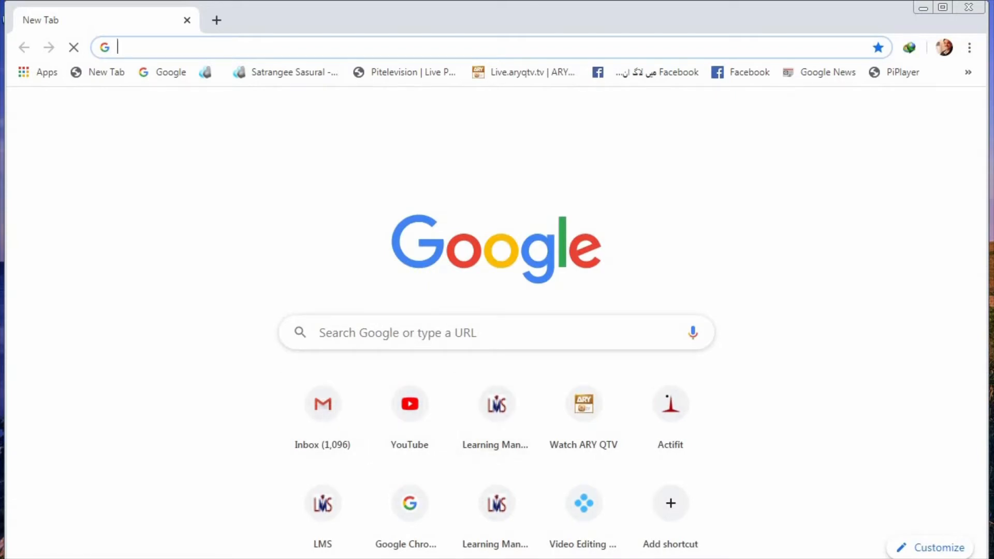
Step: Open the lms01.pern.edu.pk site and log in as teacher/administrator with the saved credentials
type("lm")
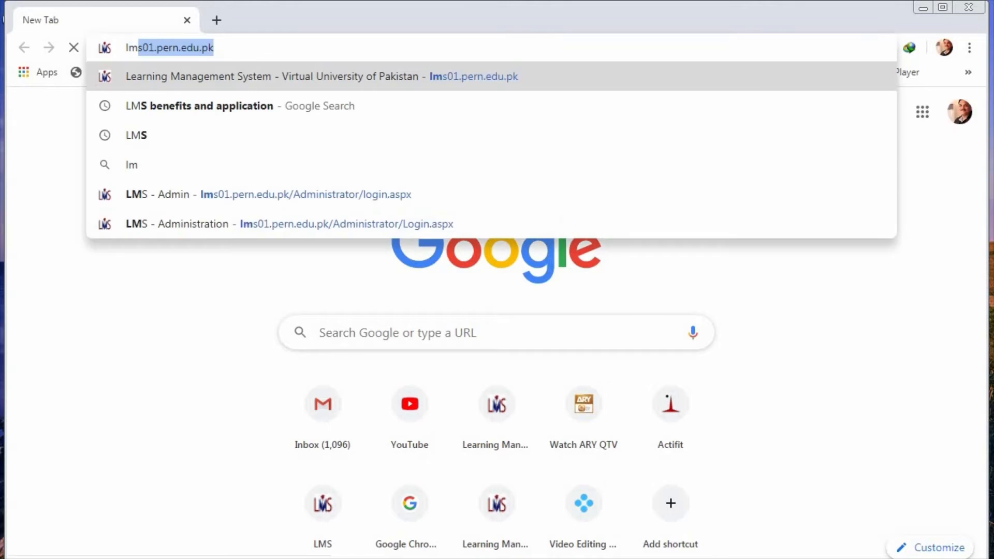
key("Return")
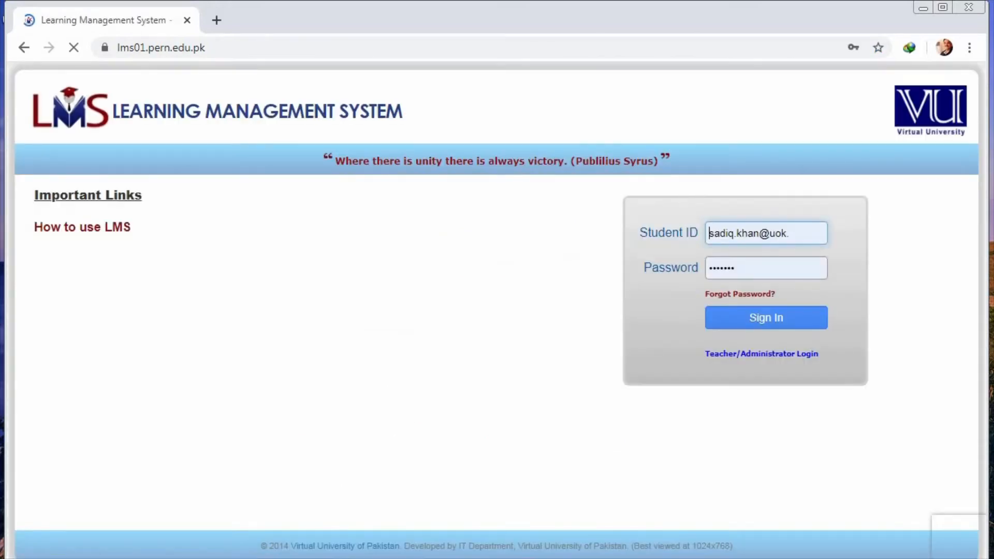
left_click(761, 354)
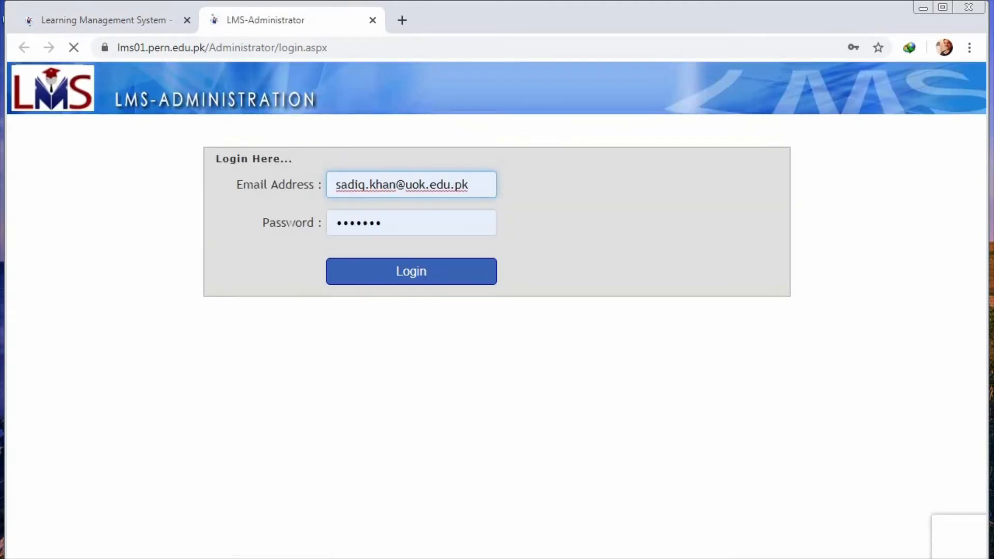
left_click(412, 272)
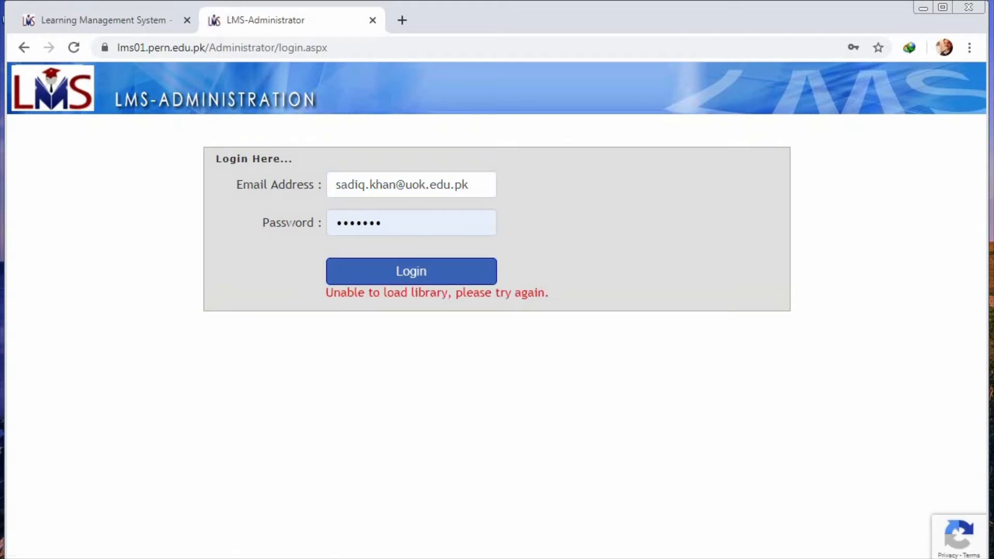
left_click(399, 277)
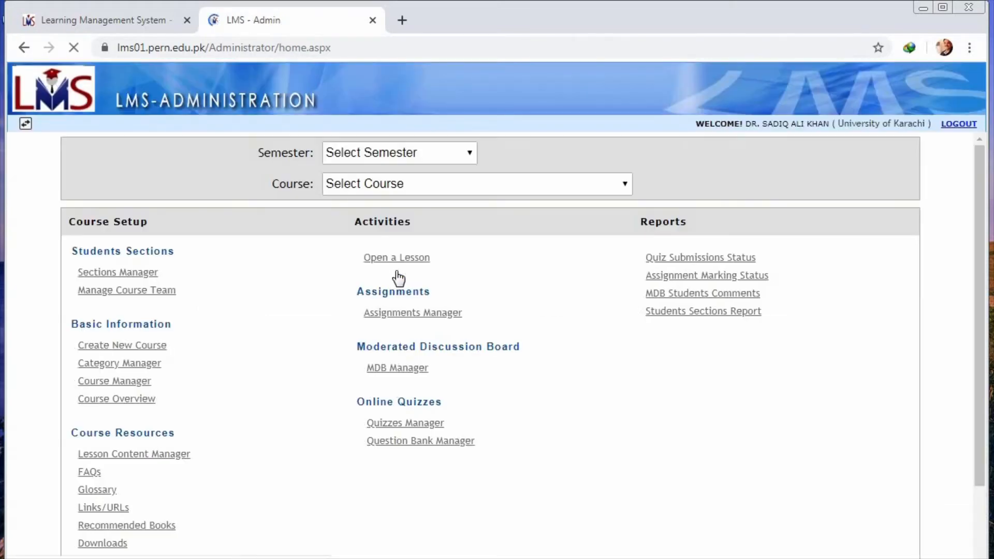
Step: Set the semester to Spring 4804 on the admin main page
left_click_drag(395, 257, 257, 371)
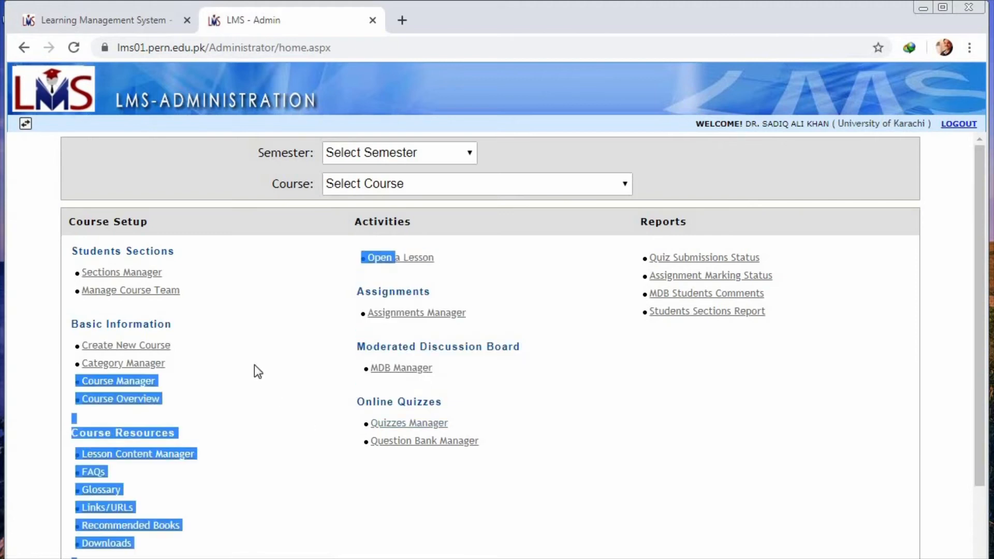
left_click(197, 176)
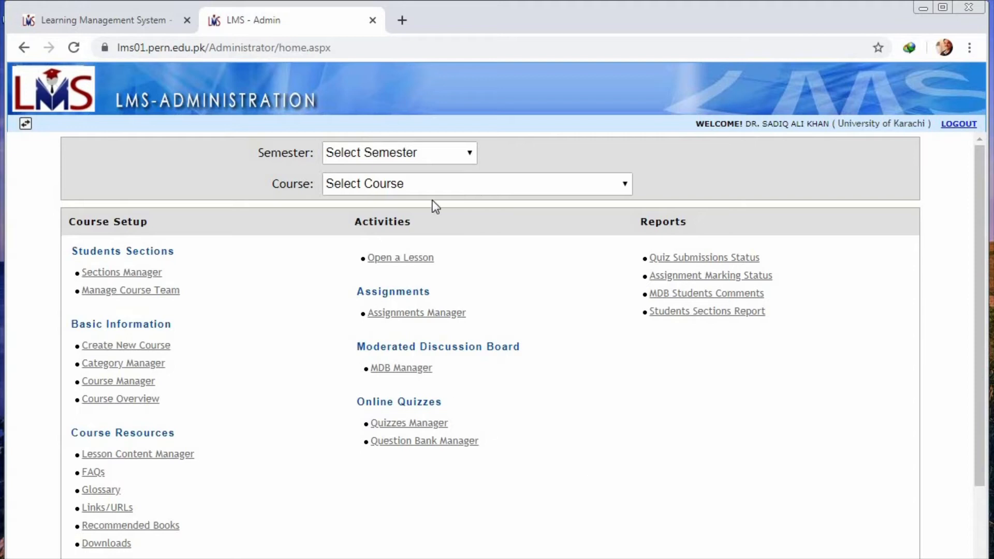
left_click(468, 152)
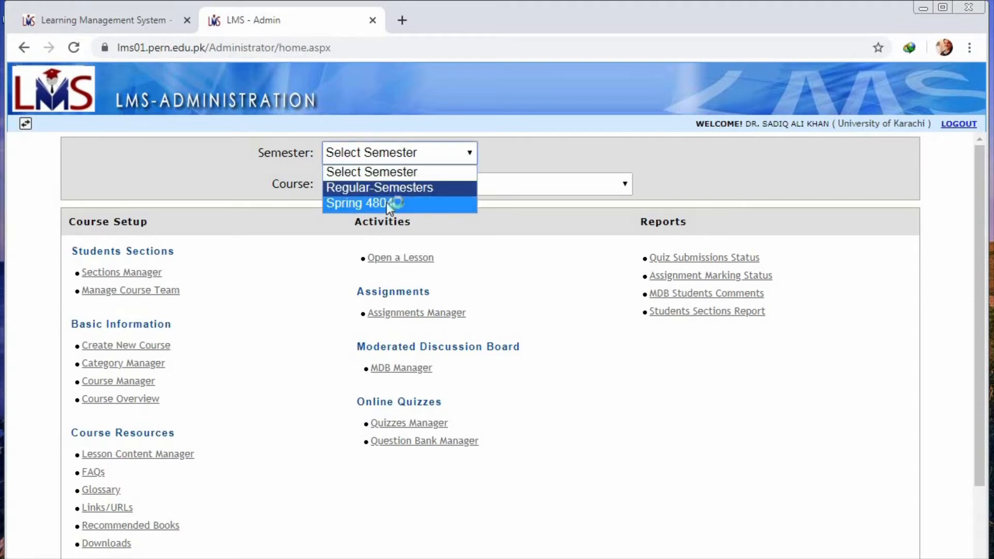
left_click(387, 203)
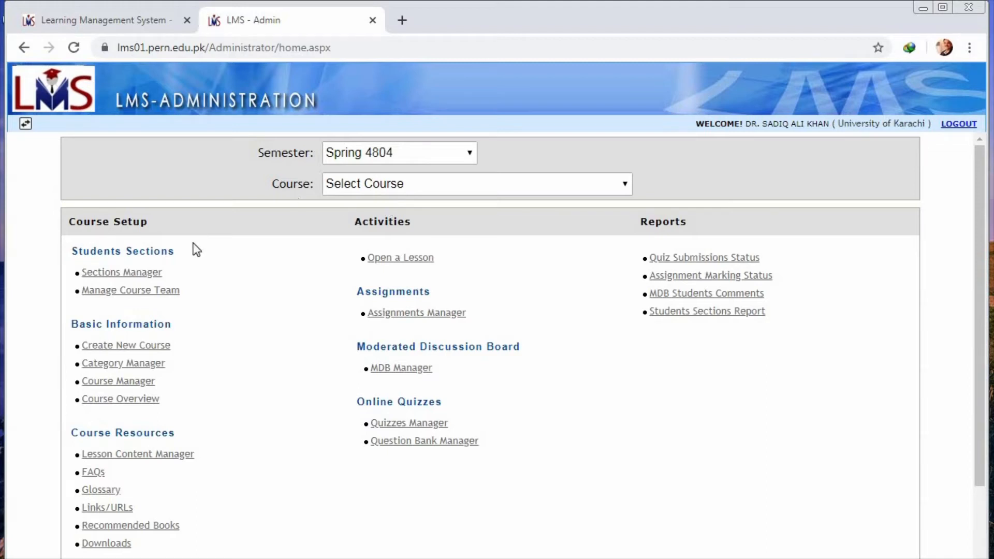
Step: Start a new course of type Regular titled "Theory of Computation & Logic- MSCS 701"
left_click(147, 352)
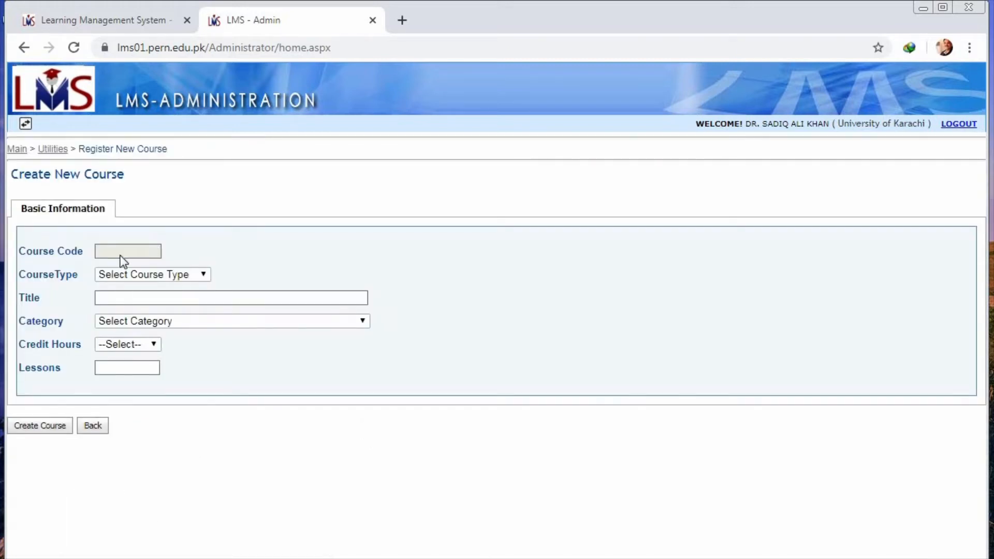
left_click(170, 277)
left_click(132, 300)
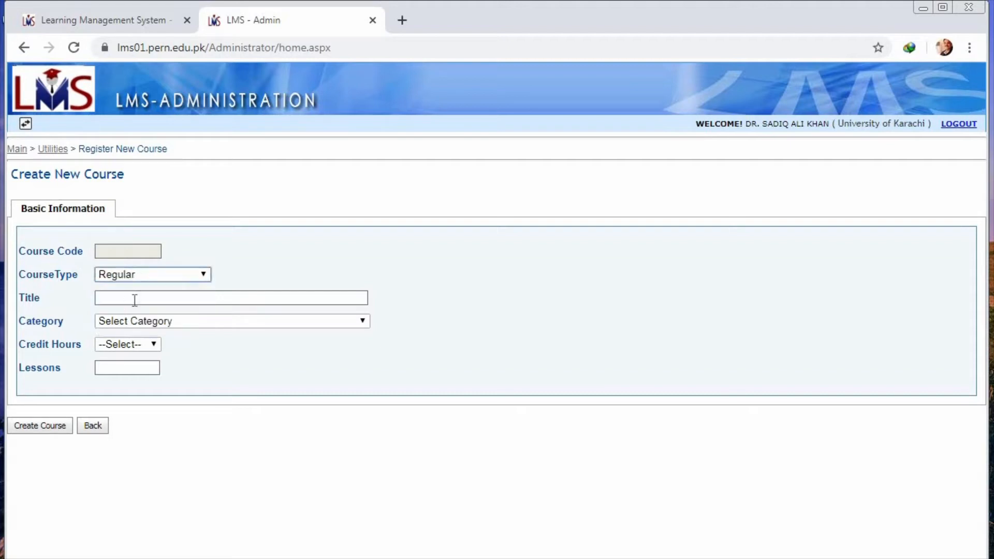
left_click(134, 300)
left_click(144, 351)
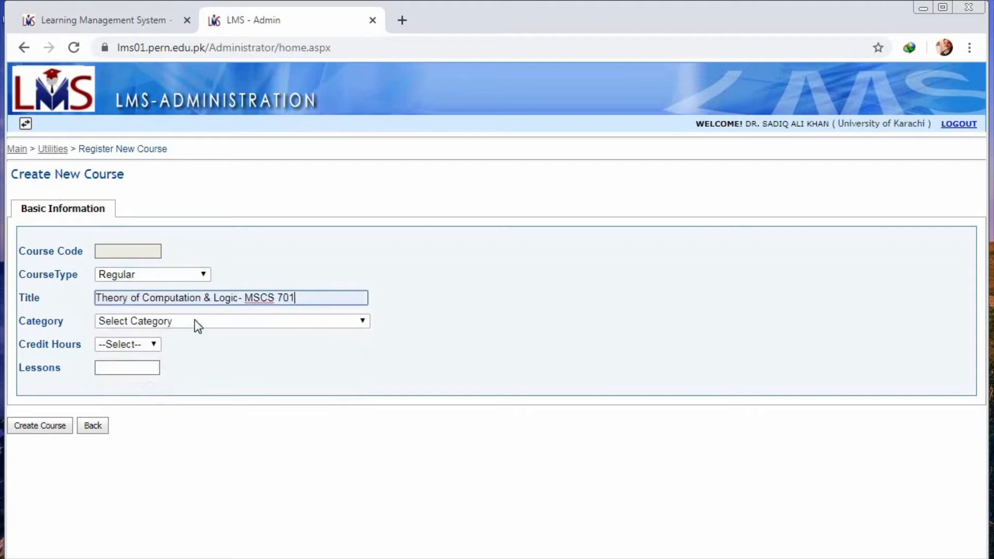
Step: Set the new course's category to Computer Science
left_click(141, 321)
scroll(229, 254, "down", 1)
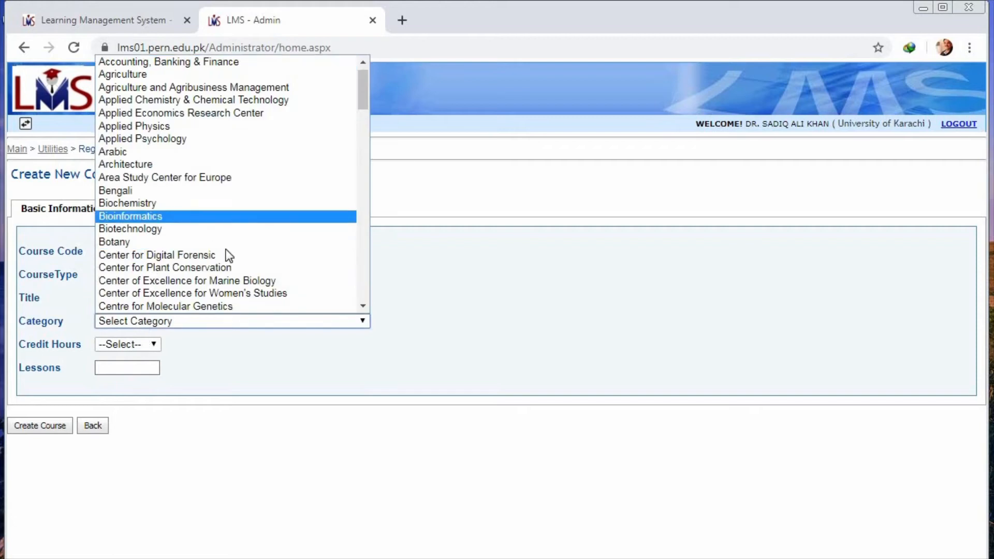
scroll(368, 307, "down", 3)
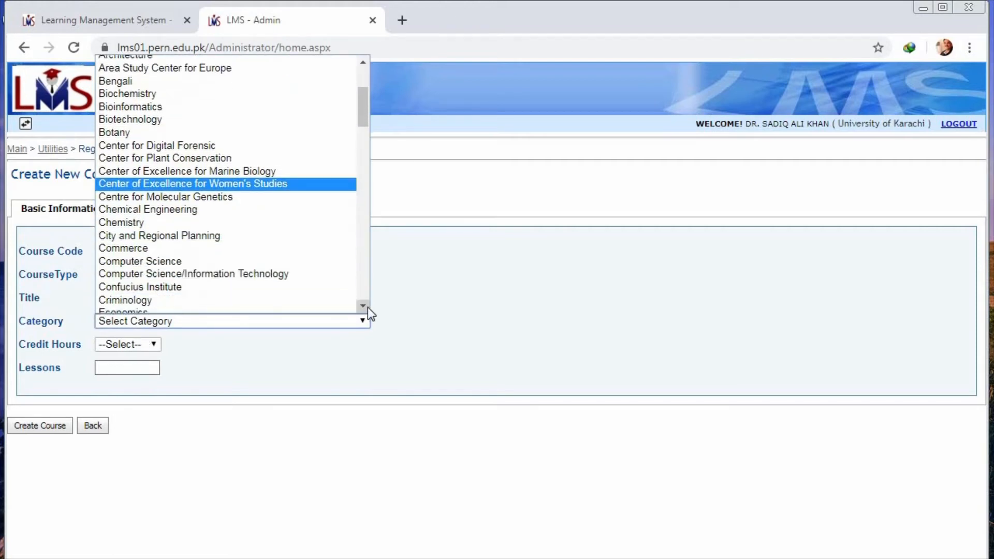
scroll(367, 306, "down", 1)
left_click(212, 246)
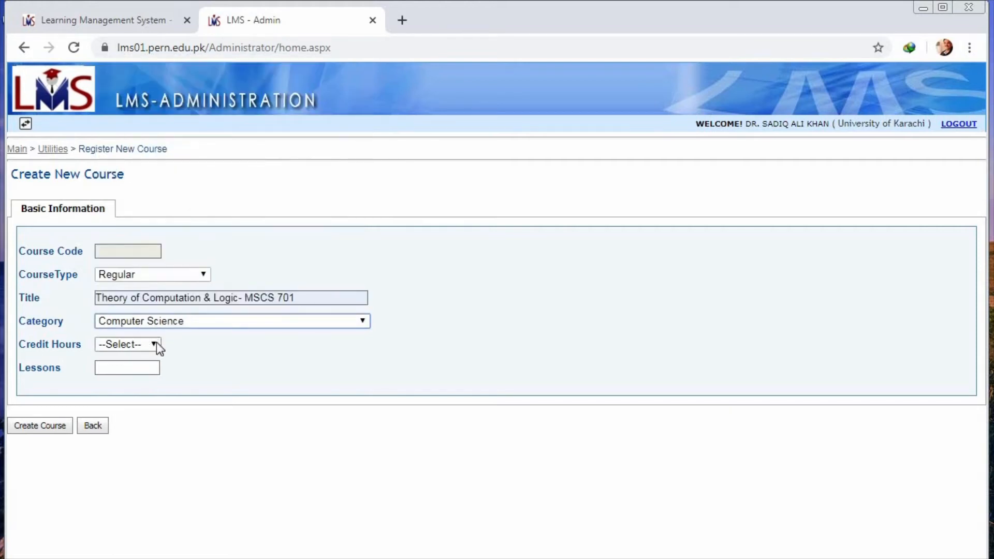
Step: Set the new course to 3 credit hours and 15 lessons, and go back without creating it
left_click(156, 345)
left_click(123, 399)
left_click(133, 367)
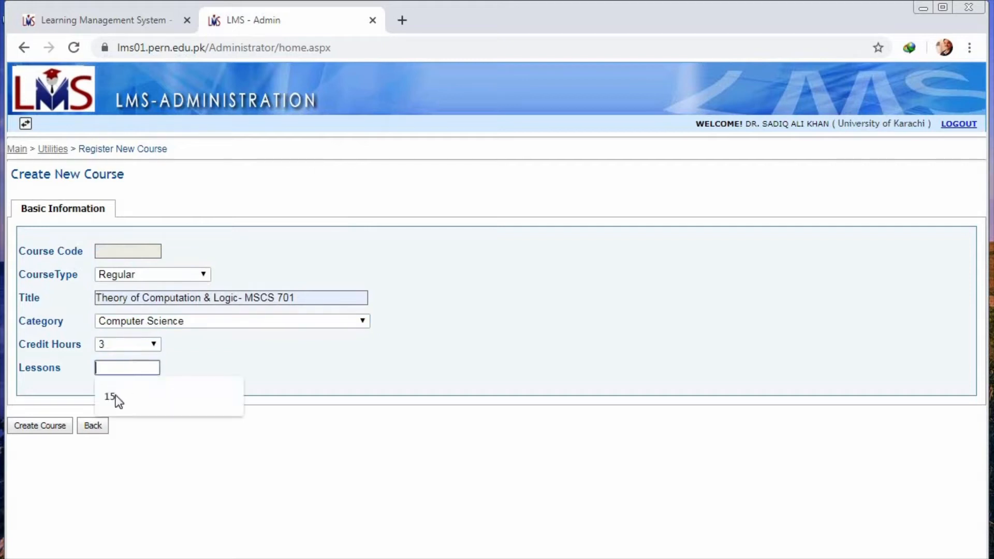
left_click(114, 398)
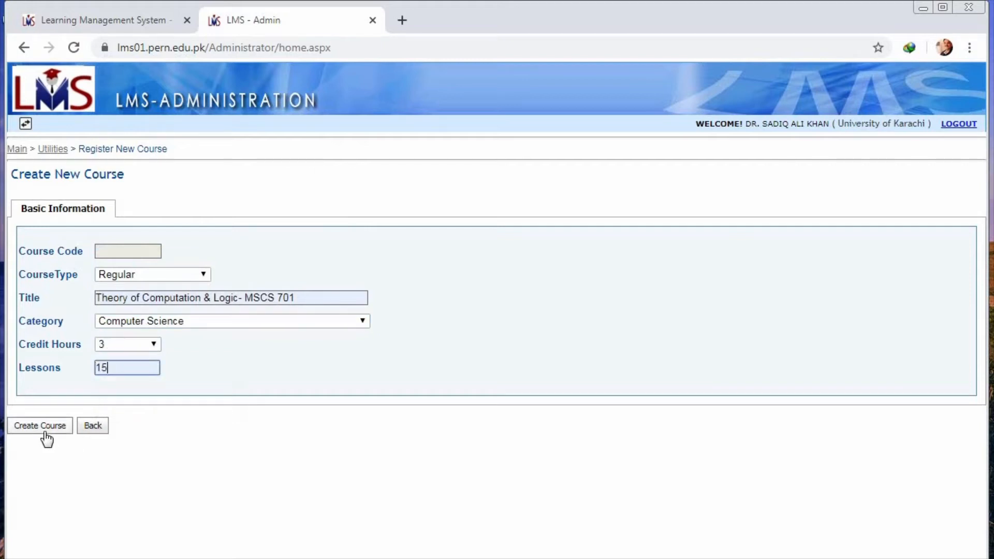
left_click(99, 429)
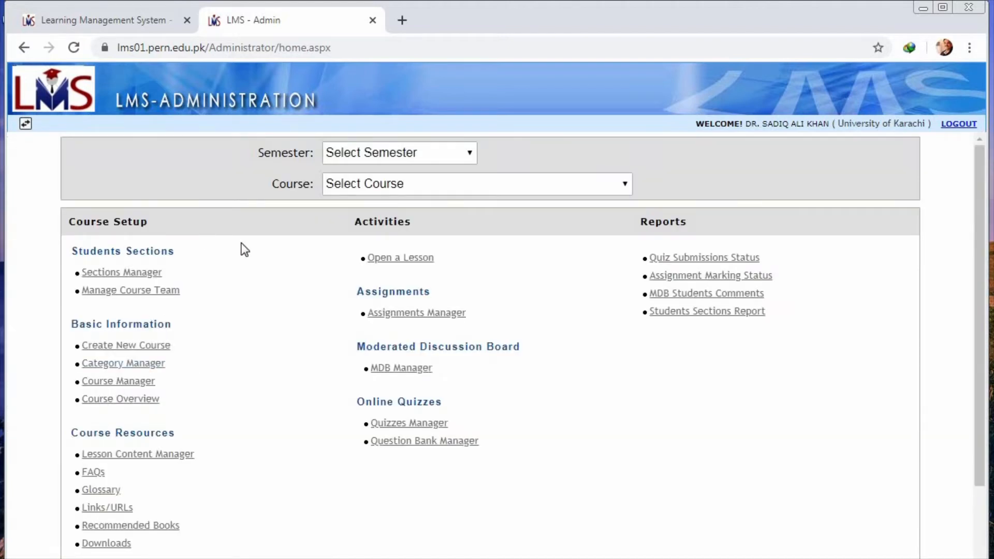
Step: Switch to the administration view and open the course allocation page
left_click(27, 124)
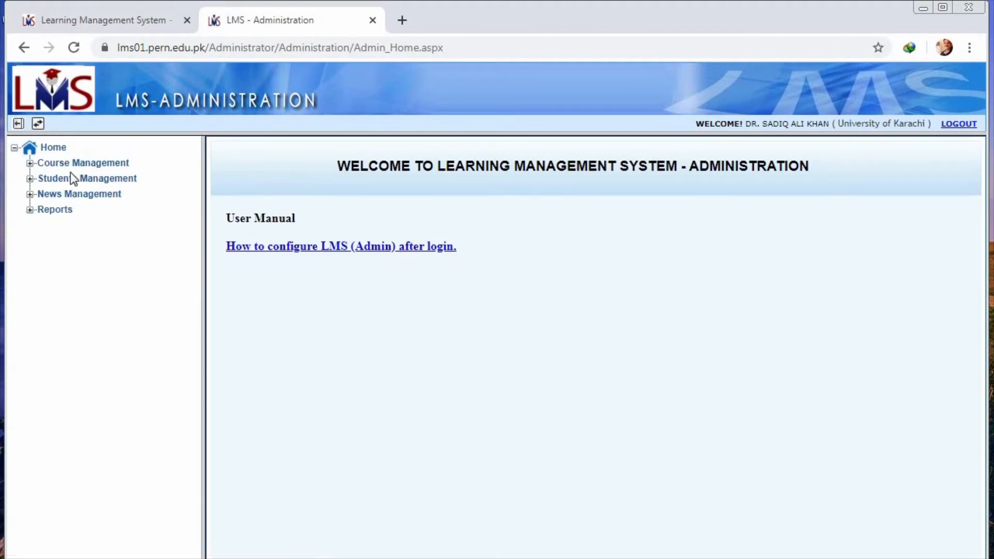
left_click(98, 164)
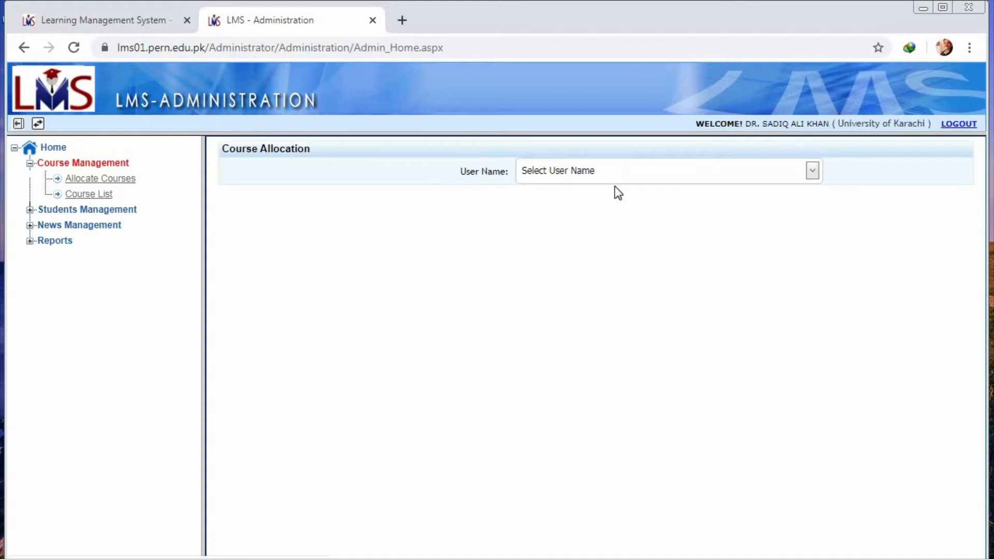
Step: Find the chairman's account by name and select it as the user for course allocation
left_click(670, 170)
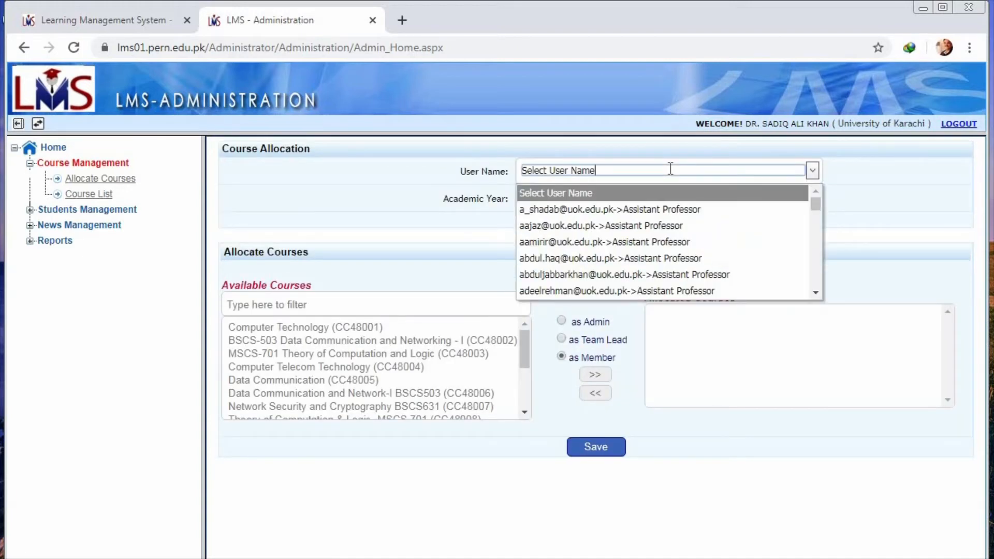
key("BackSpace")
key("BackSpace")
key("BackSpace")
key("BackSpace")
key("BackSpace")
key("BackSpace")
key("BackSpace")
key("BackSpace")
key("BackSpace")
key("BackSpace")
key("BackSpace")
key("BackSpace")
key("BackSpace")
key("BackSpace")
key("BackSpace")
key("BackSpace")
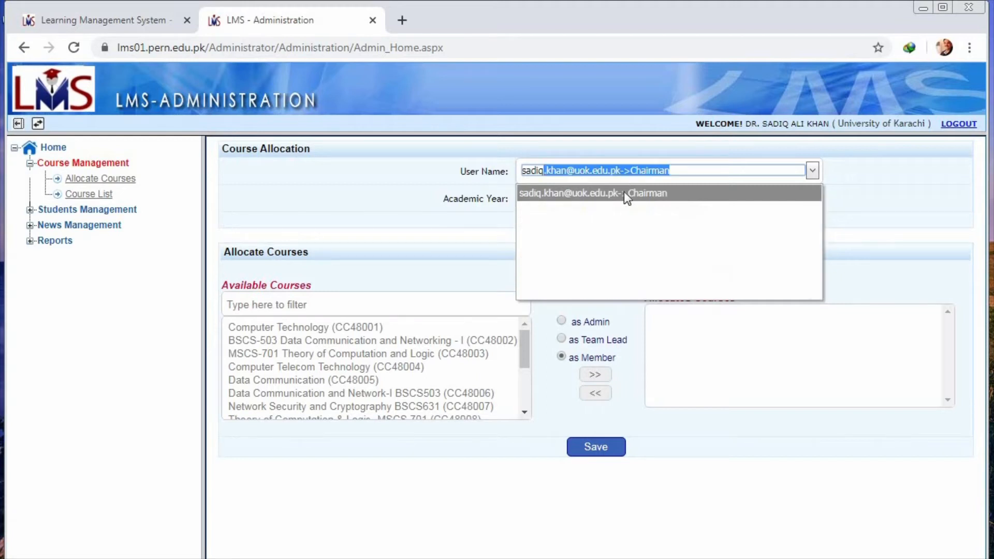
left_click(620, 194)
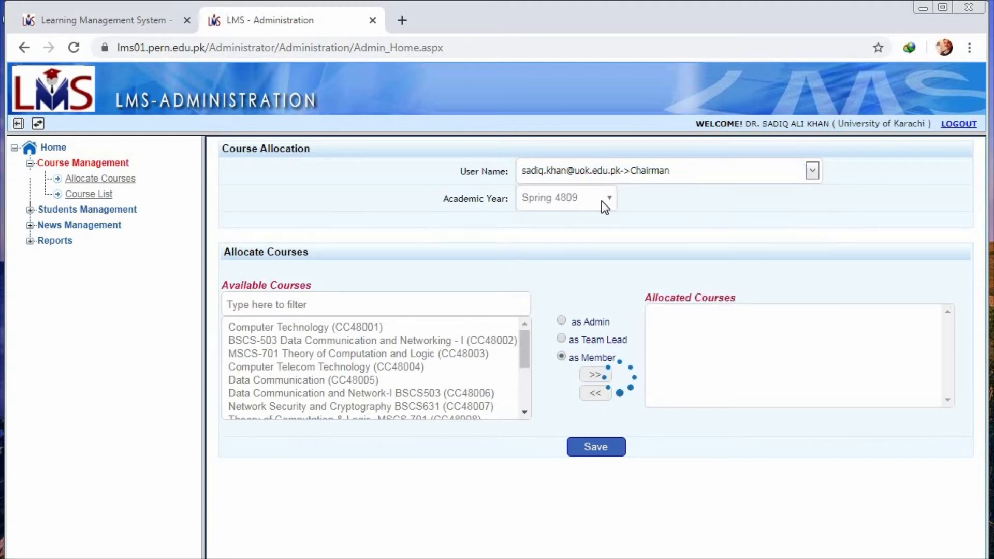
Step: Try to set the academic year to Spring 4804 and choose Introduction to Software Engineering (CC48009) for allocation as Team Lead
left_click(608, 199)
left_click(574, 241)
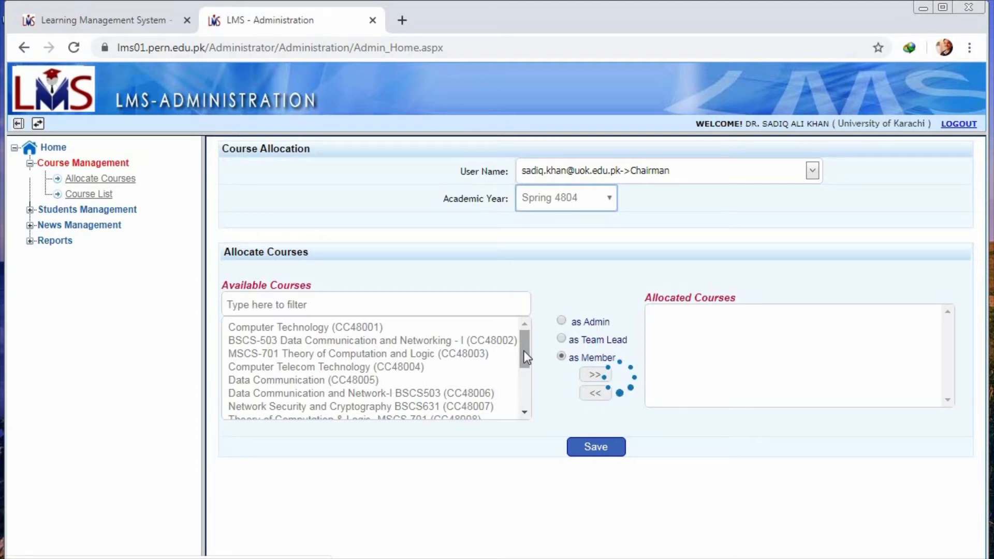
left_click_drag(524, 350, 528, 327)
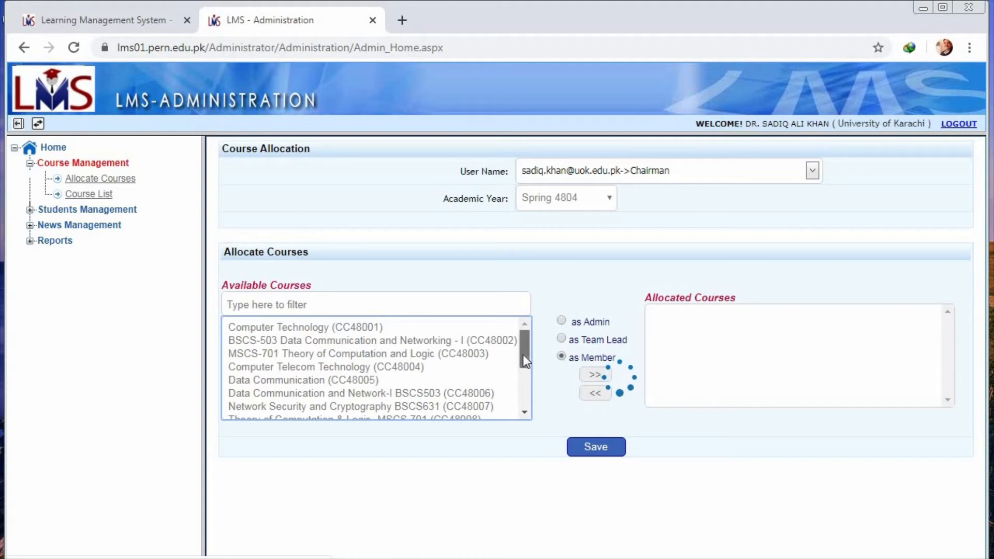
left_click_drag(523, 356, 524, 375)
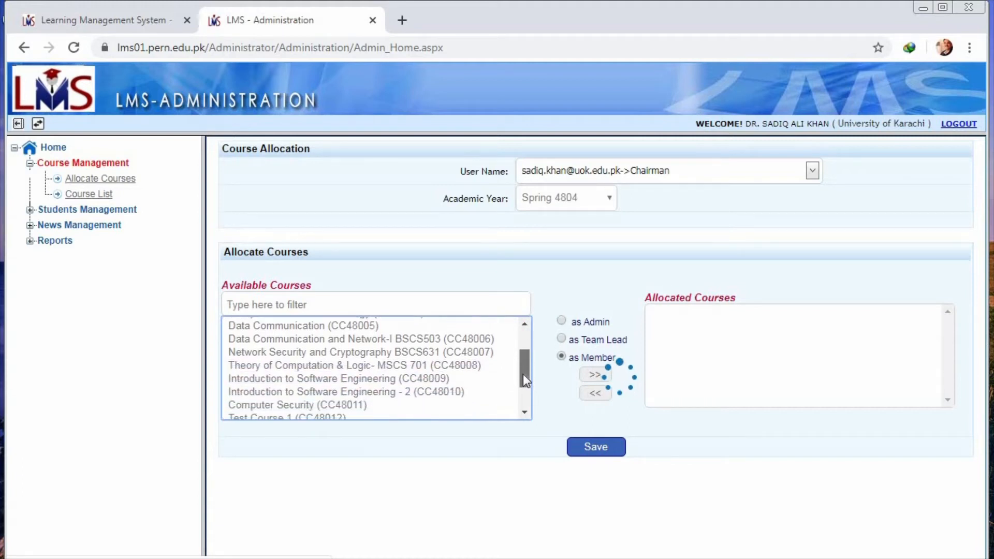
left_click(449, 378)
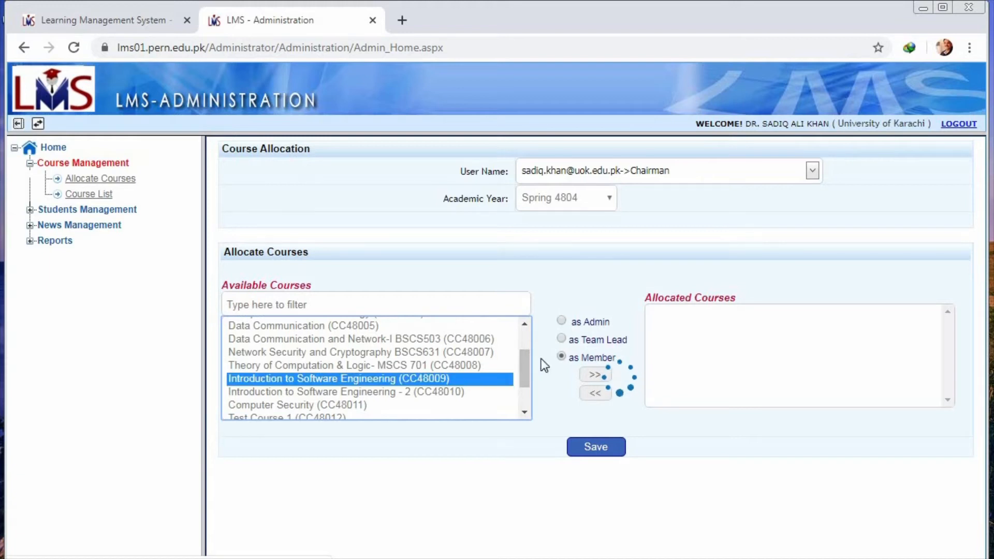
left_click(566, 338)
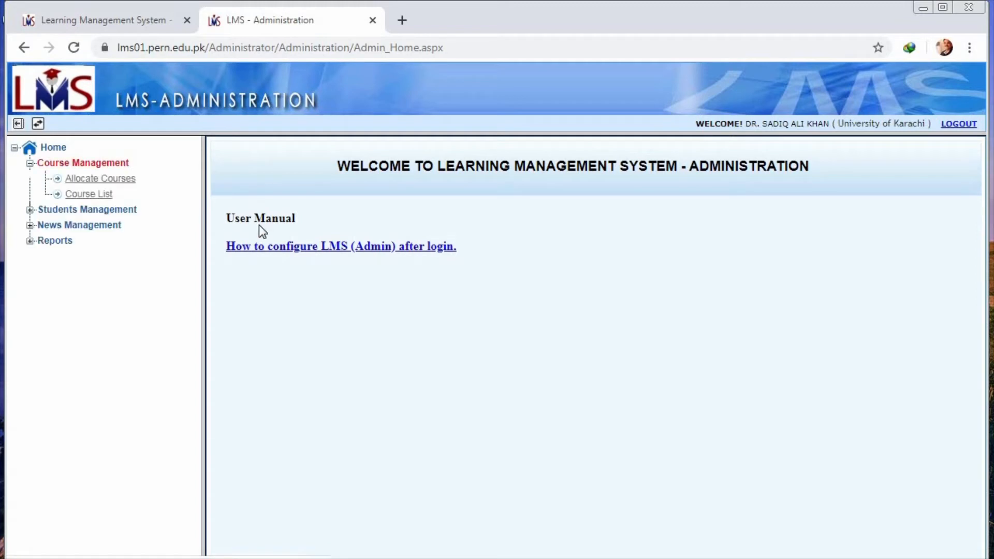
Step: Reopen the course allocation page and select the chairman's account as the user again
left_click(124, 180)
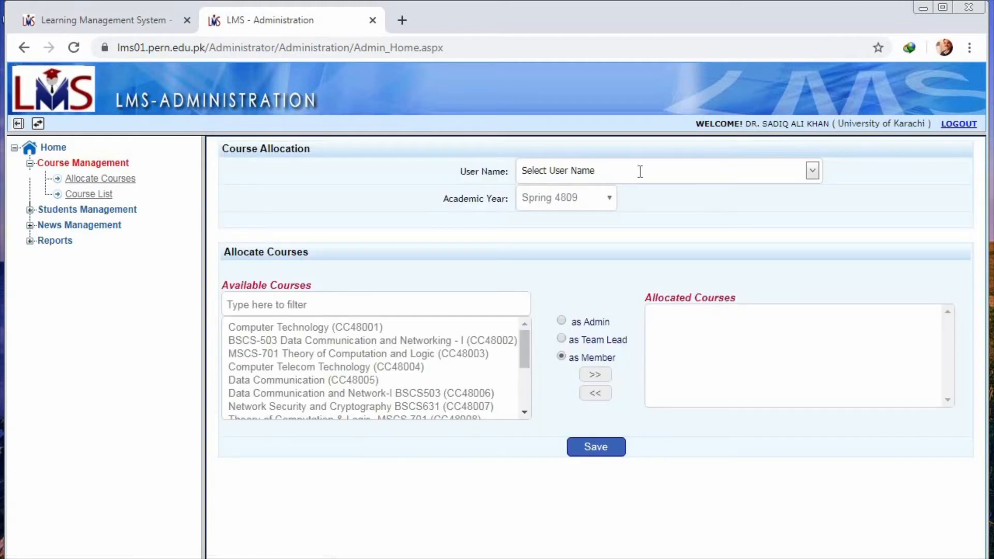
left_click(640, 171)
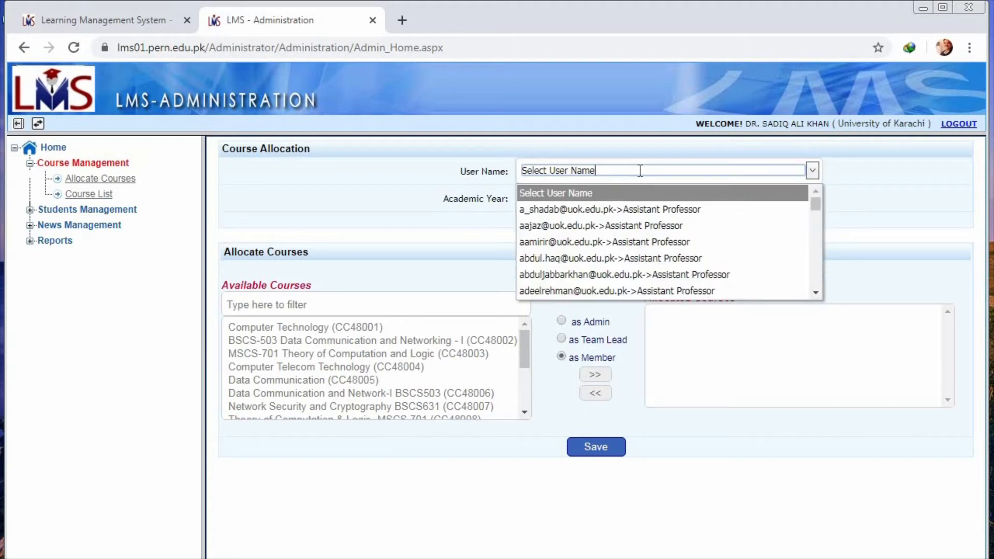
key("BackSpace")
key("BackSpace")
key("BackSpace")
key("BackSpace")
key("BackSpace")
key("BackSpace")
key("BackSpace")
key("BackSpace")
key("BackSpace")
key("BackSpace")
key("BackSpace")
key("BackSpace")
key("BackSpace")
key("BackSpace")
key("BackSpace")
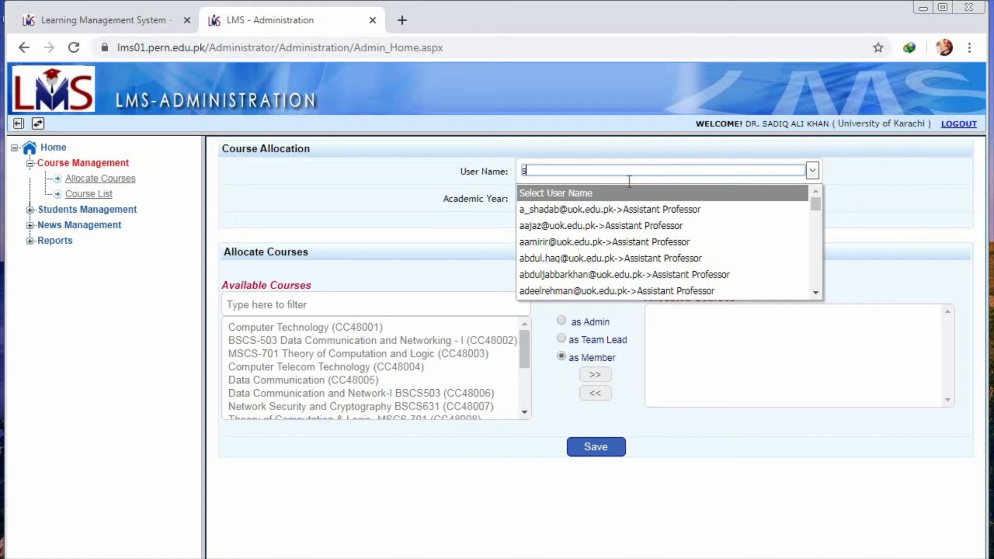
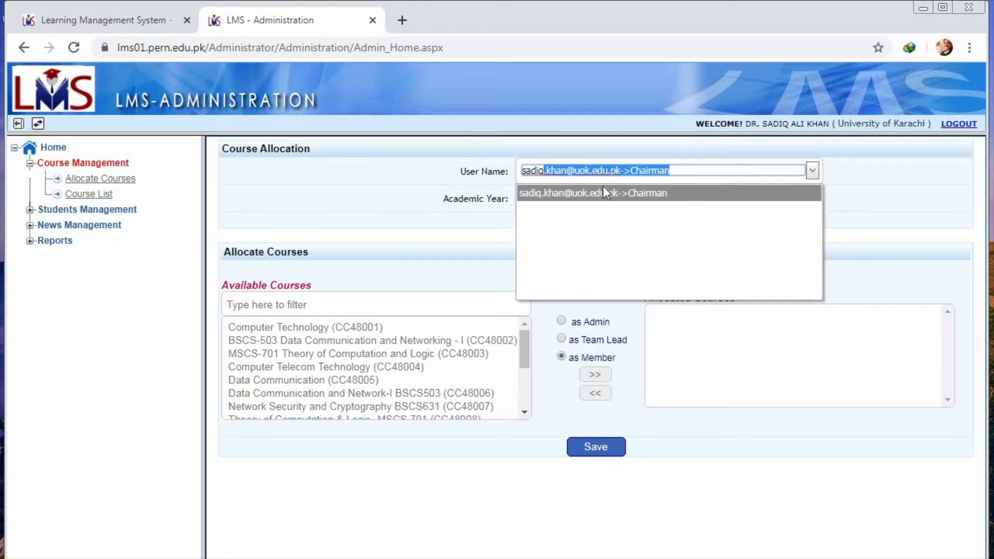
left_click(604, 197)
Step: Set the allocation's academic year to Spring 4804 and bring up the user's available and allocated courses
left_click(575, 200)
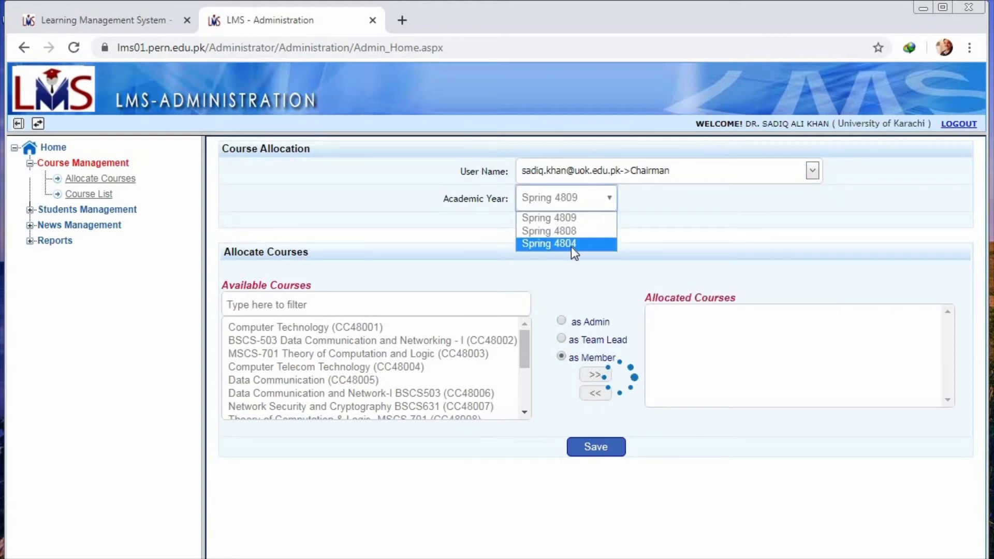
left_click(574, 244)
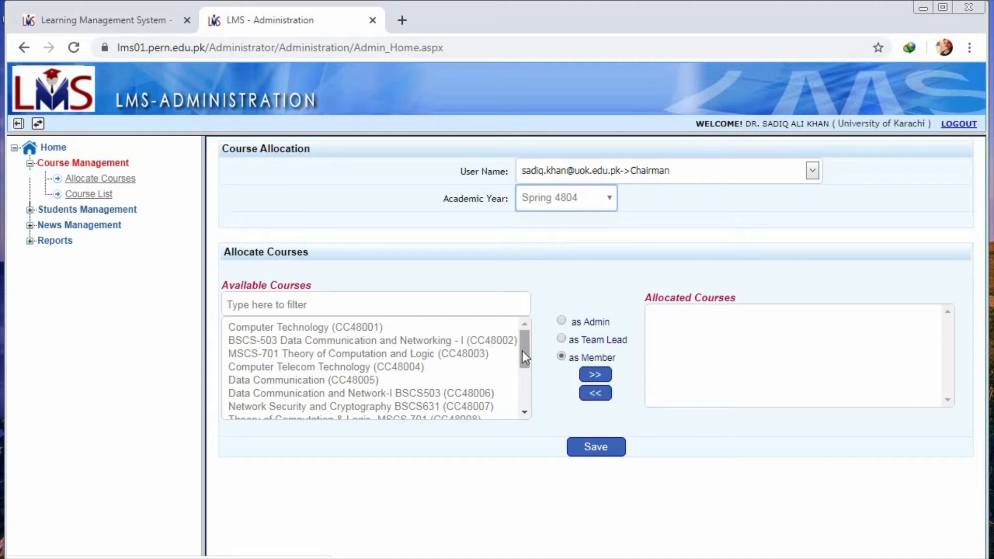
left_click_drag(522, 350, 522, 358)
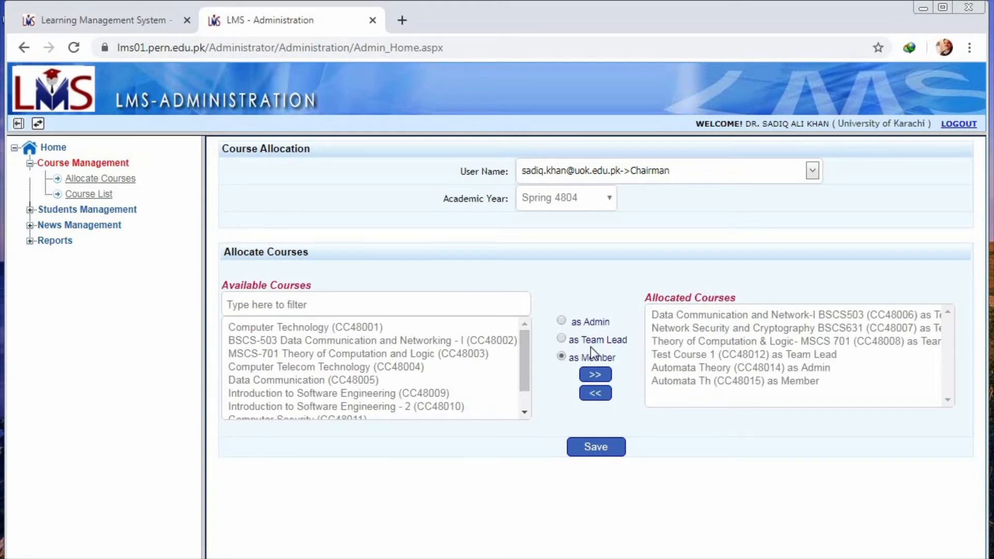
Step: Allocate Introduction to Software Engineering (CC48009) to the selected user as Team Lead and save the allocation
left_click(439, 394)
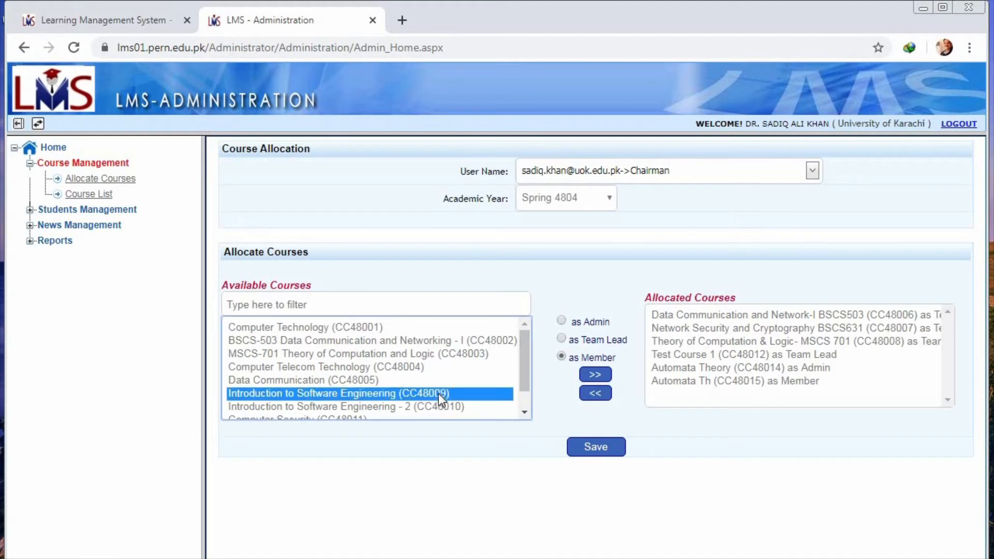
left_click(589, 342)
left_click(597, 376)
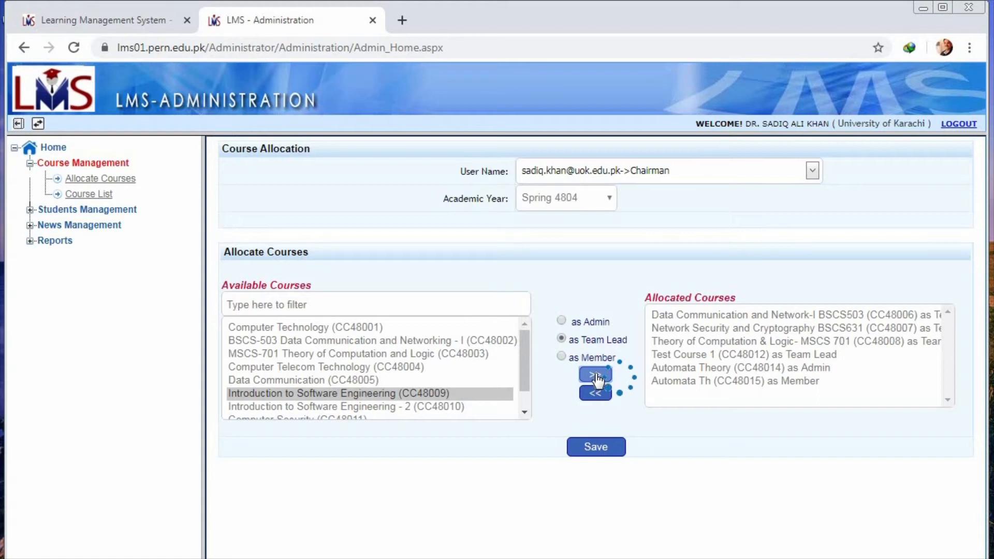
left_click(606, 455)
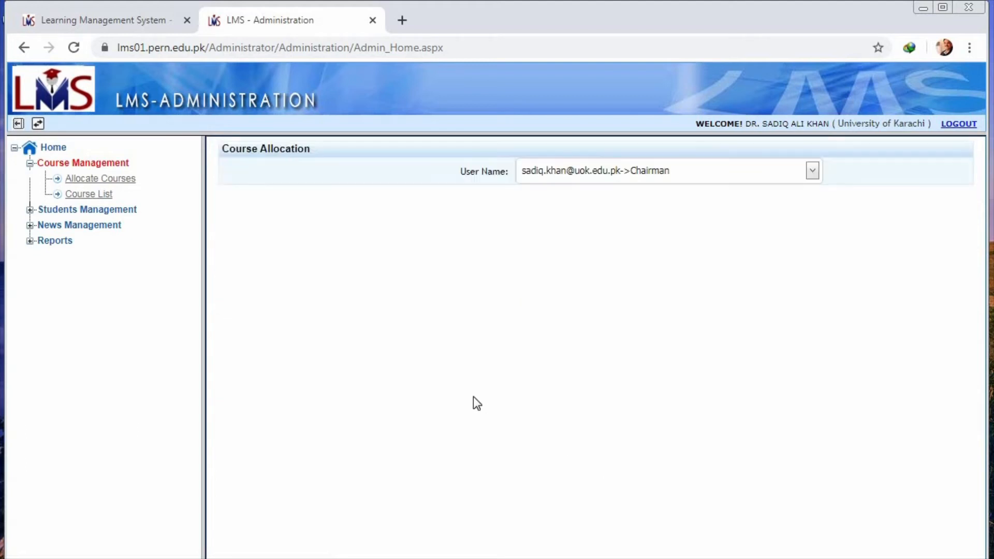
left_click(97, 210)
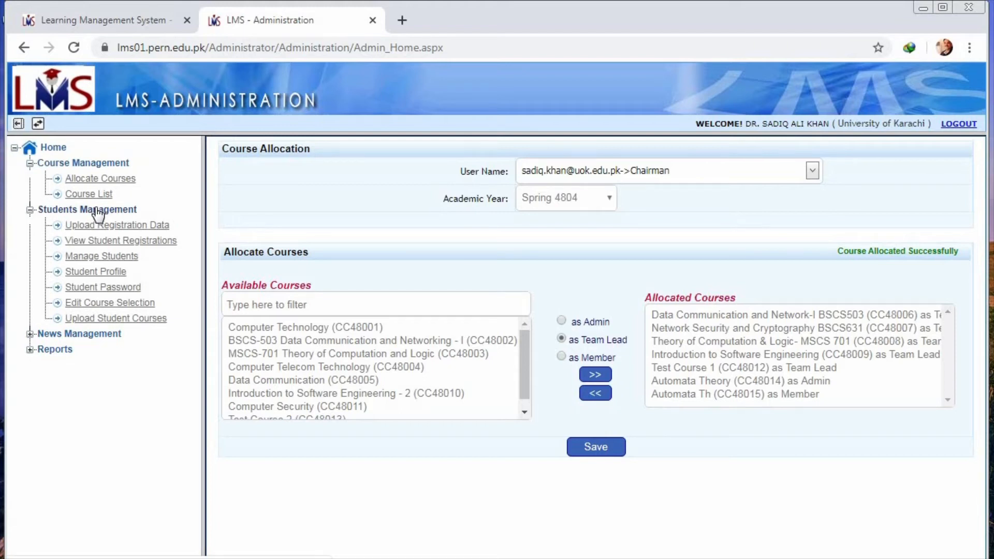
left_click(119, 348)
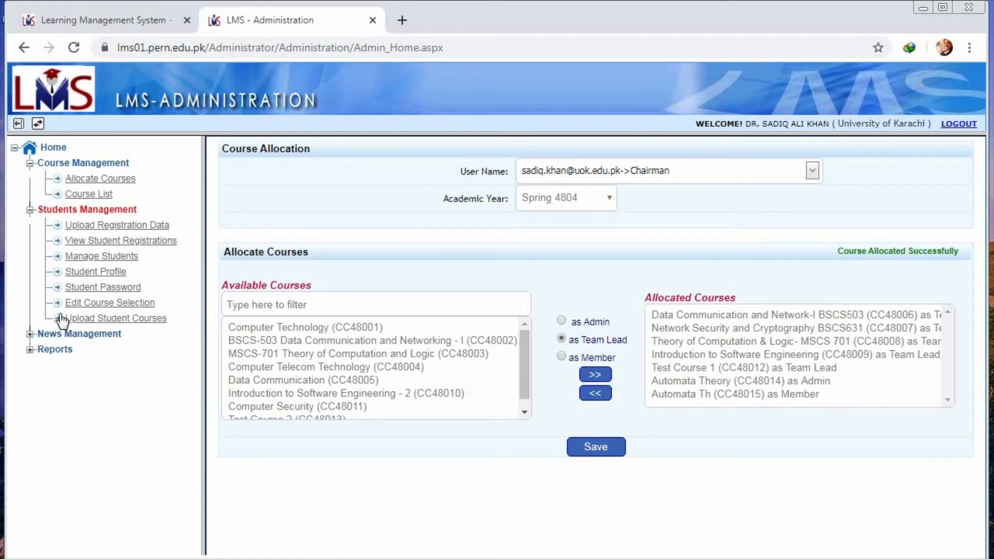
Step: Switch to the course setup home page and select semester Spring 4804 with course CC48008, Theory of Computation & Logic- MSCS 701
left_click(38, 125)
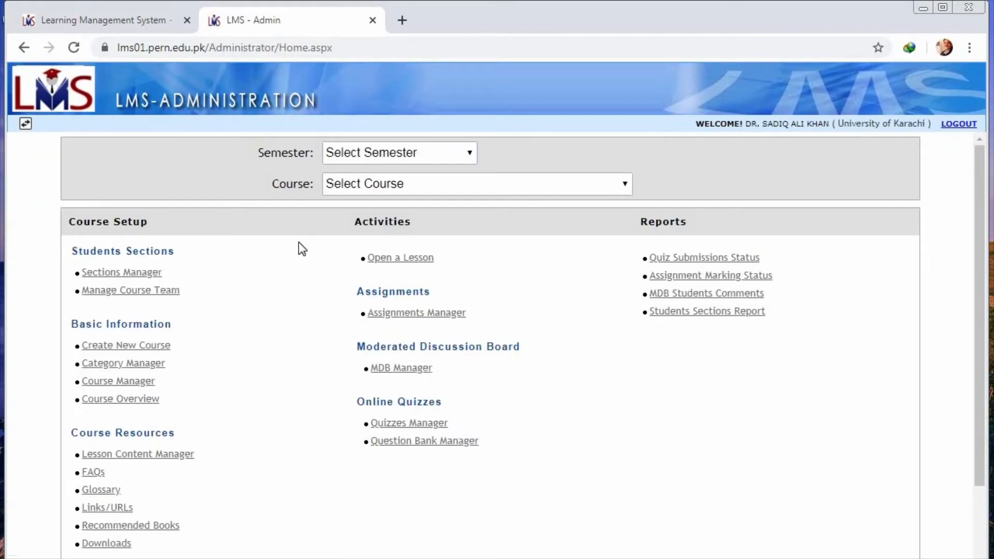
left_click(465, 155)
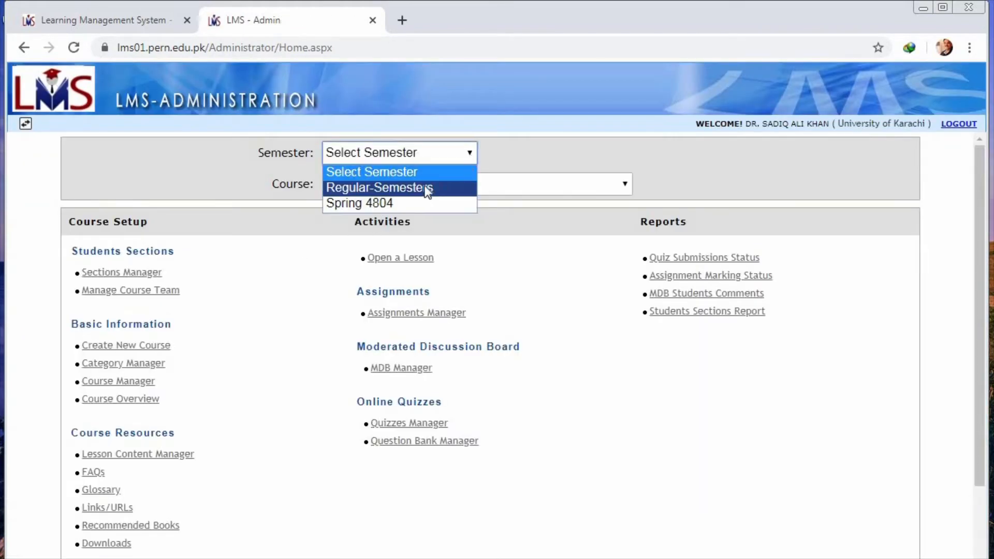
left_click(417, 203)
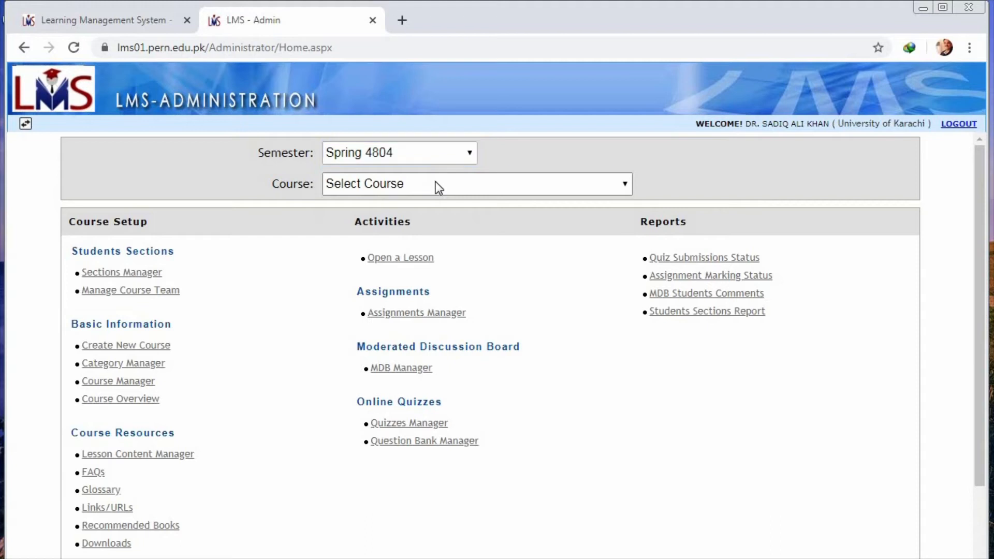
left_click(438, 188)
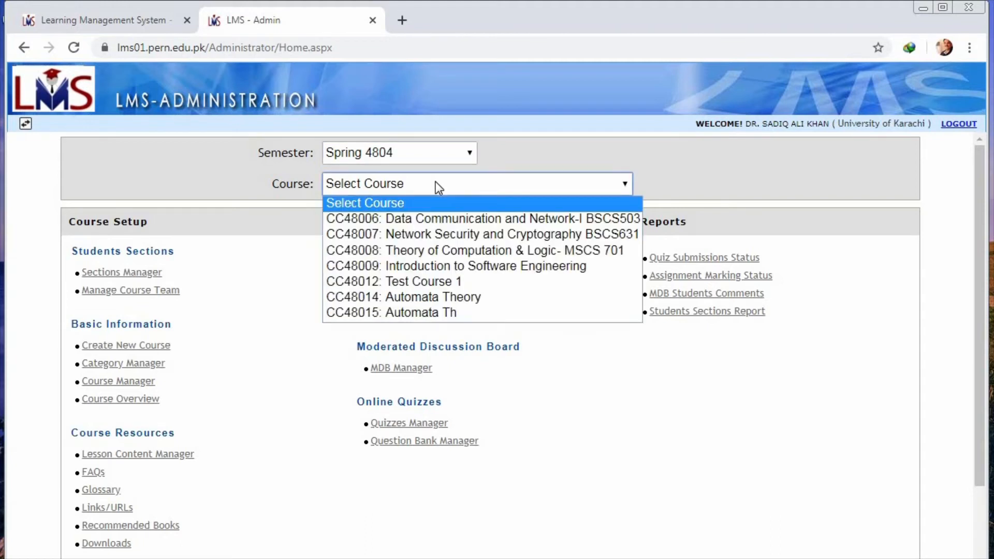
left_click(456, 251)
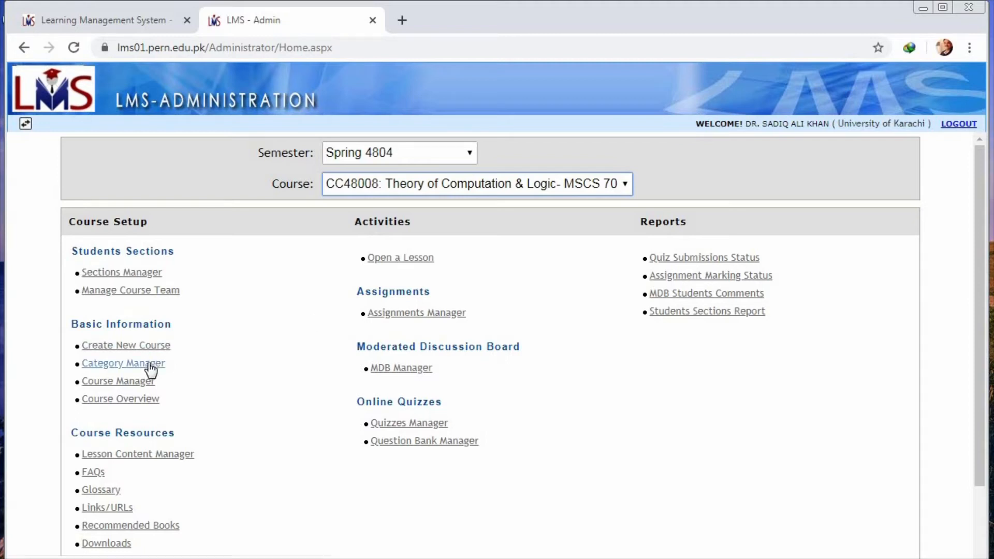
Step: Open the selected course in Course Manager and examine its basic information, including the course level and credit hours options
left_click(128, 384)
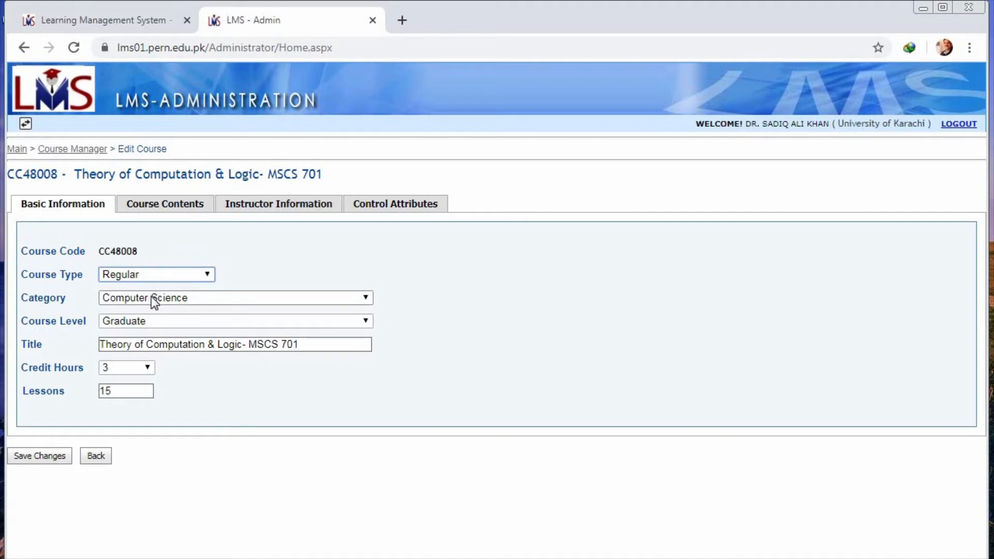
left_click(147, 325)
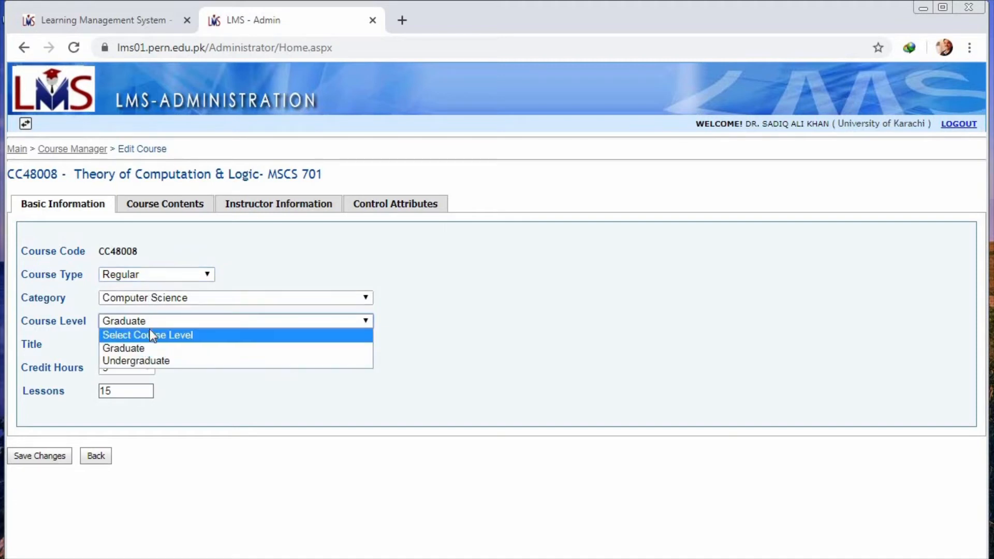
left_click(150, 349)
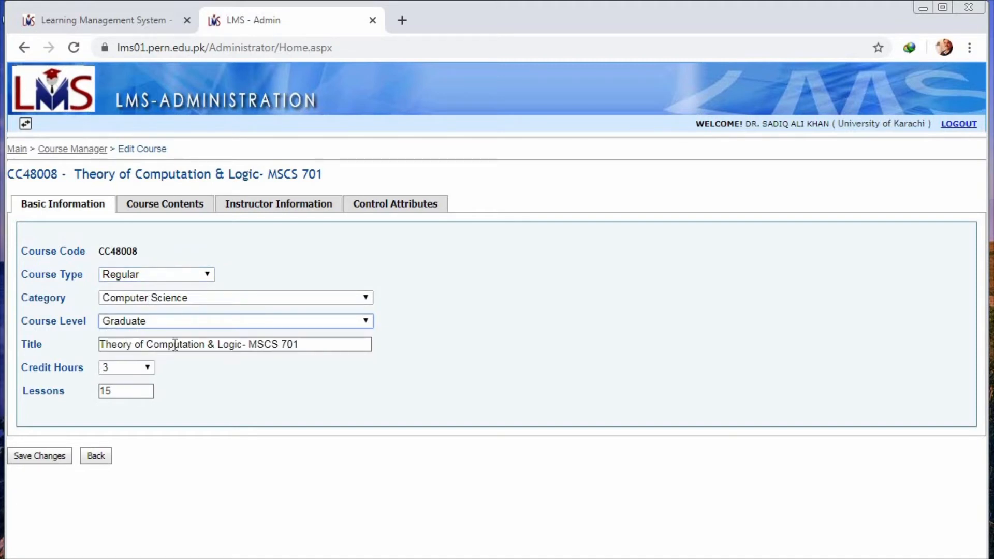
left_click(144, 372)
left_click(144, 372)
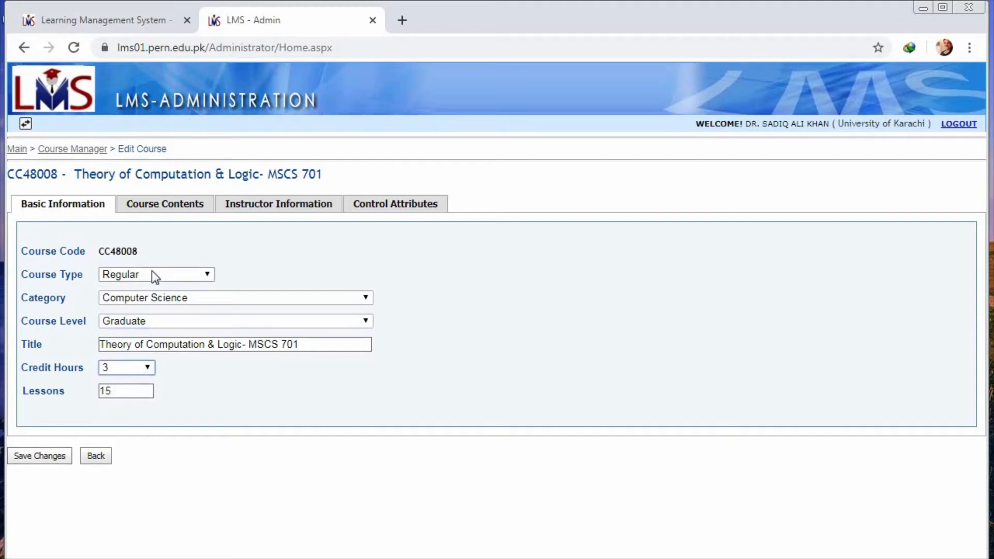
Step: Examine the course's contents outline and the instructor's details, photo and biography
left_click(175, 208)
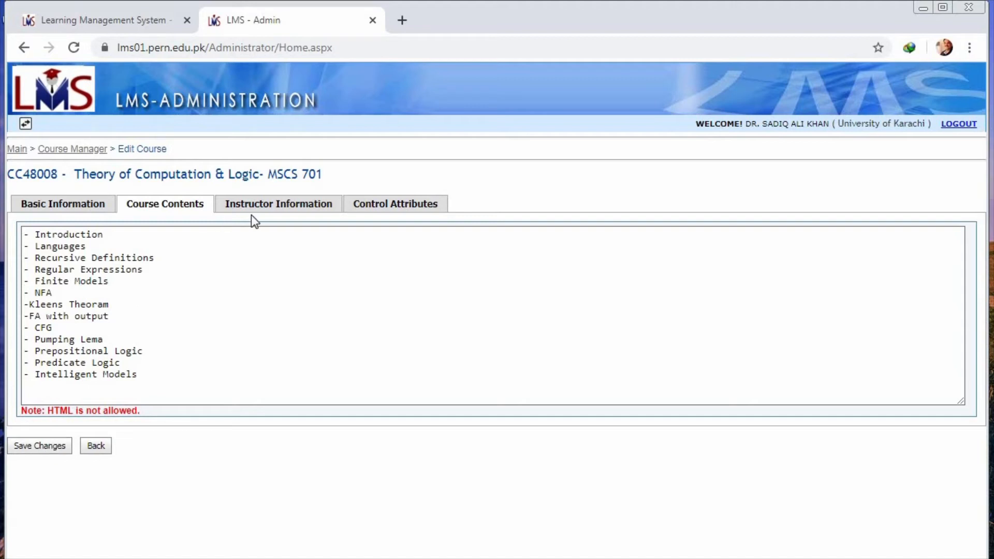
left_click(263, 206)
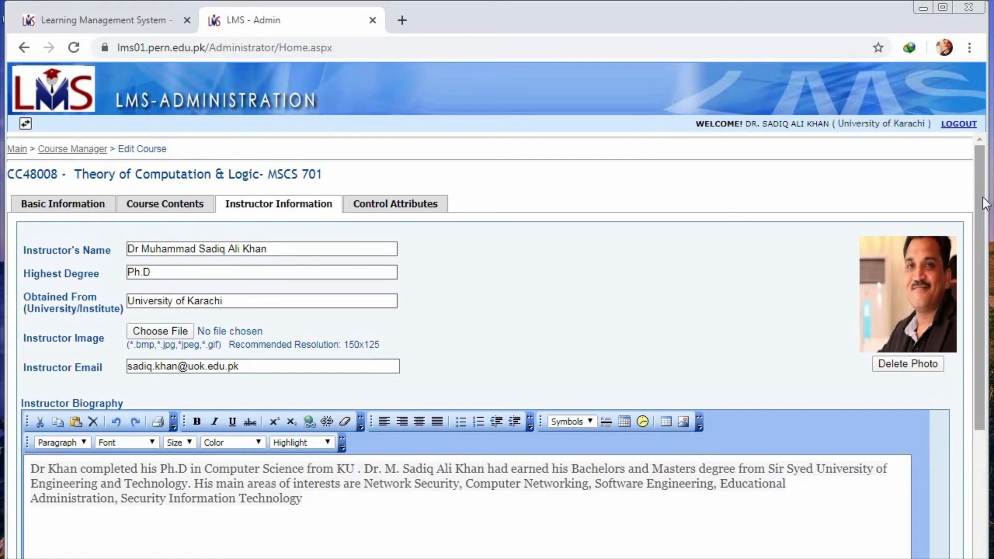
left_click_drag(986, 203, 983, 331)
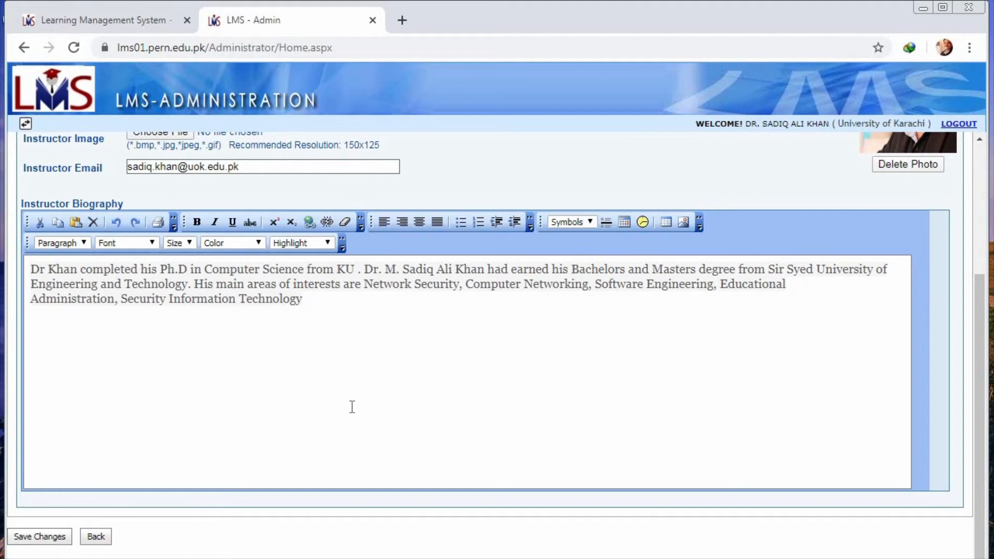
left_click_drag(981, 326, 988, 196)
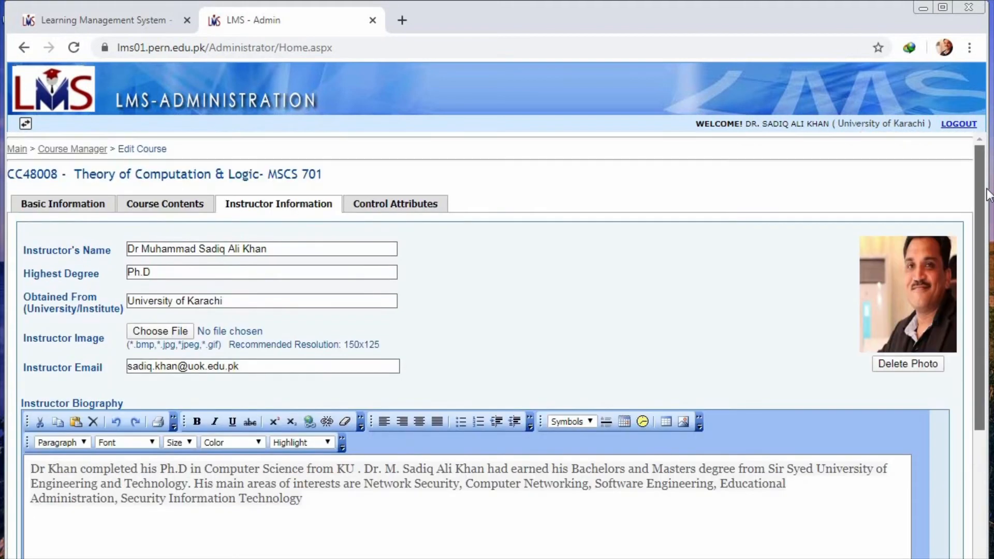
Step: Examine the course's control attributes, try the Close and Open statuses, and return to the main page without saving
left_click(406, 207)
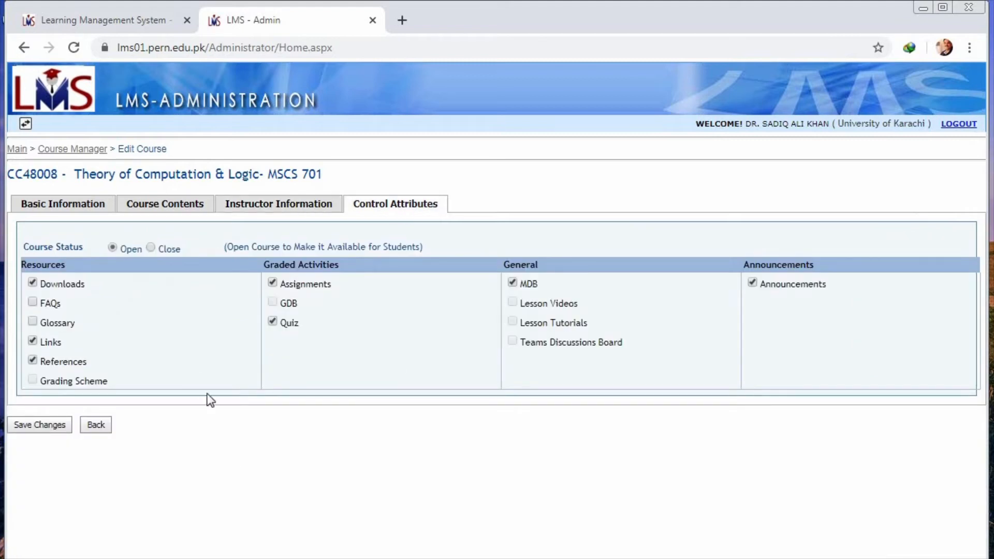
left_click(151, 247)
left_click(116, 247)
left_click(105, 428)
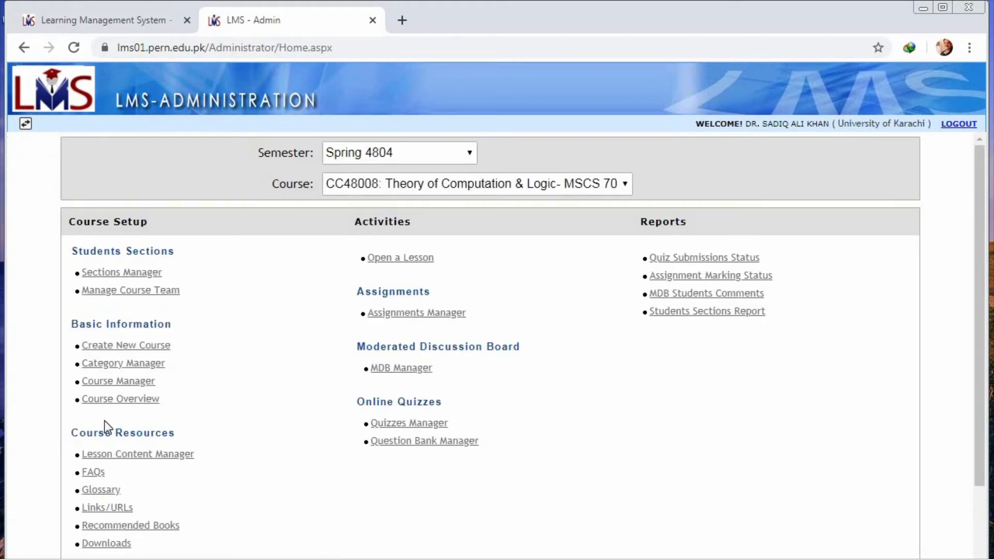
Step: Start a new lesson for the course in Lesson Content Manager and title it "Finite Automata with output"
left_click(164, 456)
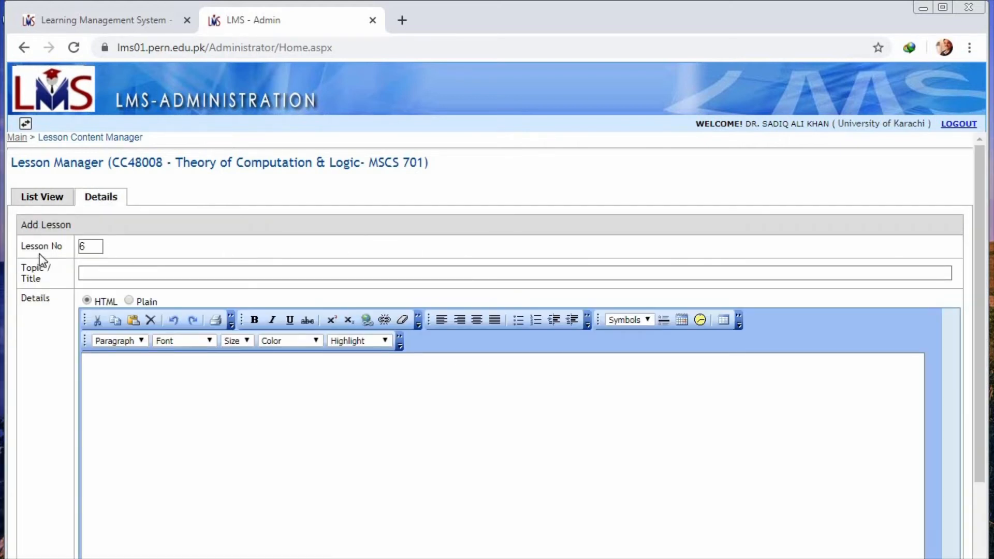
left_click(90, 271)
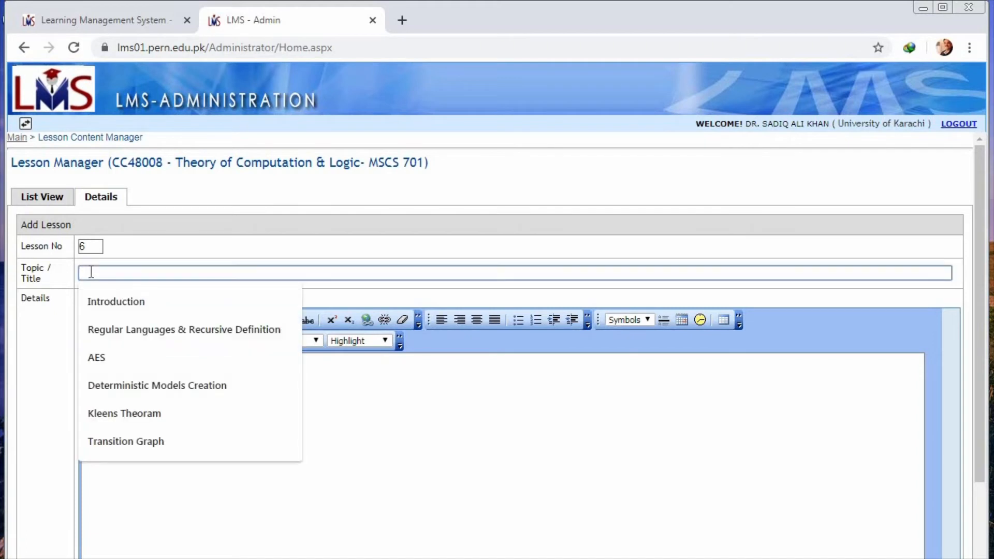
type("Fi")
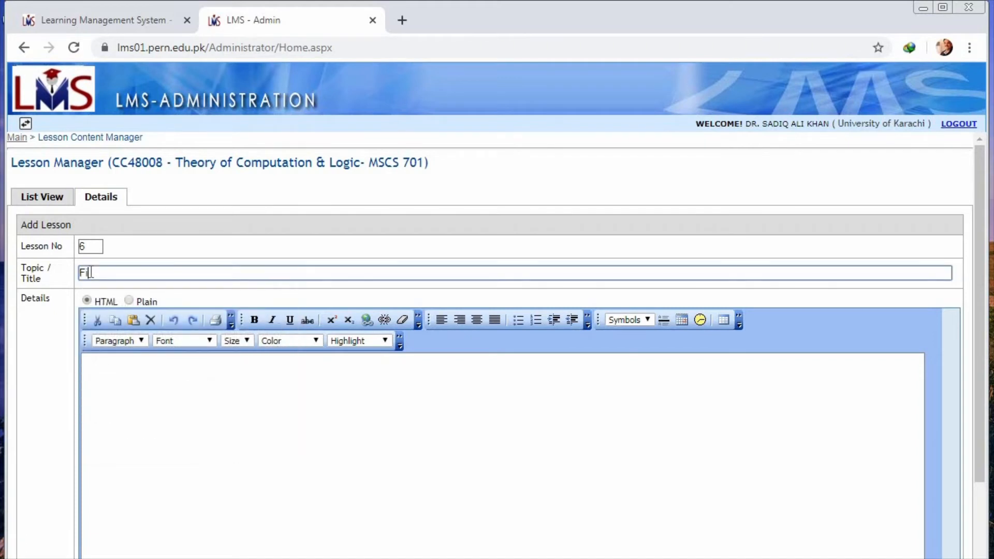
type("nite Automata with output")
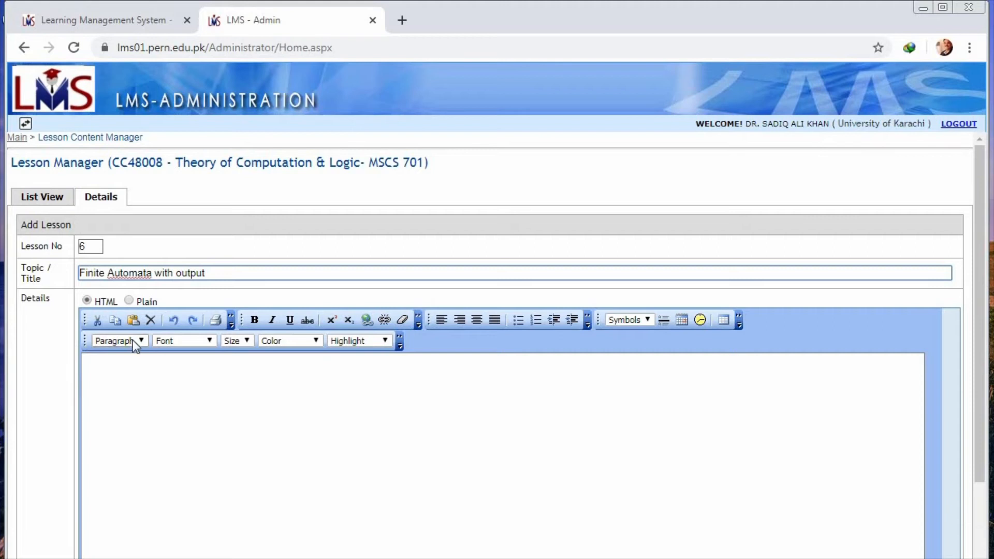
Step: Enter "Moore machine" and "melay machine" on separate lines as the lesson details and save the lesson
left_click(235, 404)
type("M")
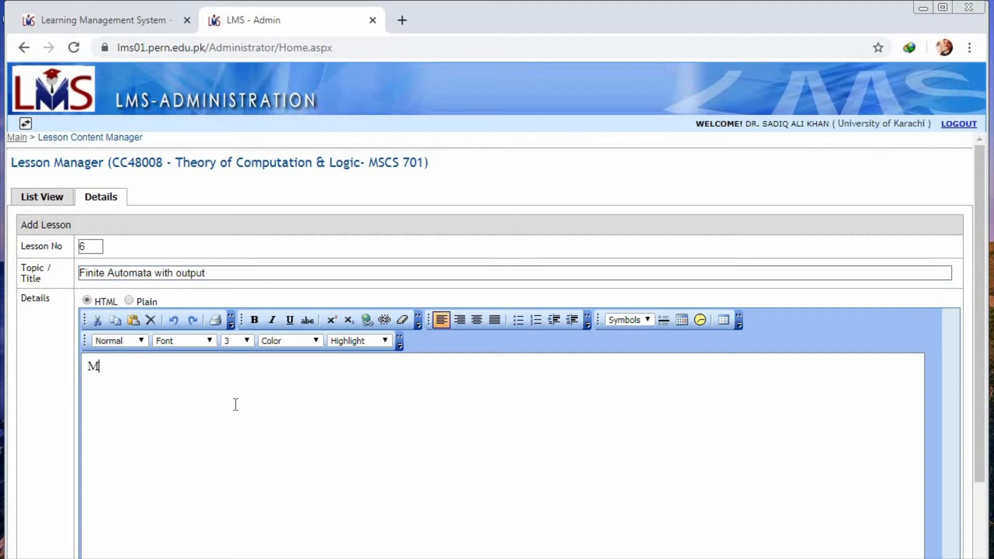
type("oore machine mel")
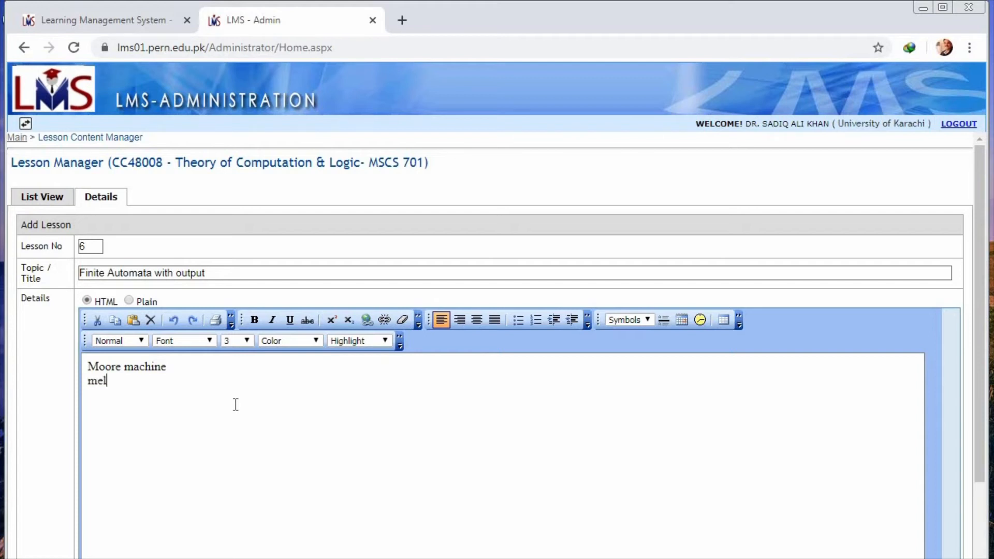
type("ay machine")
left_click_drag(985, 379, 985, 456)
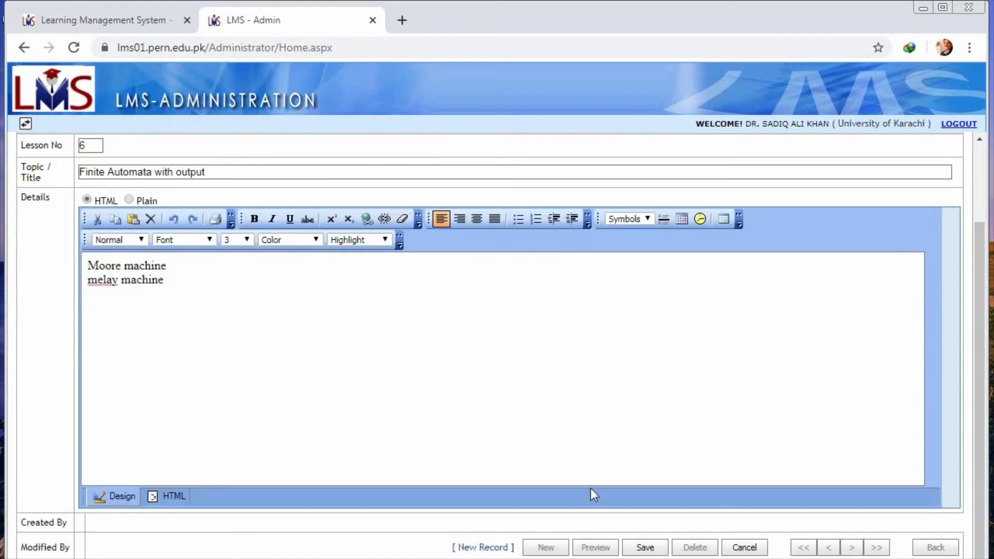
left_click(645, 547)
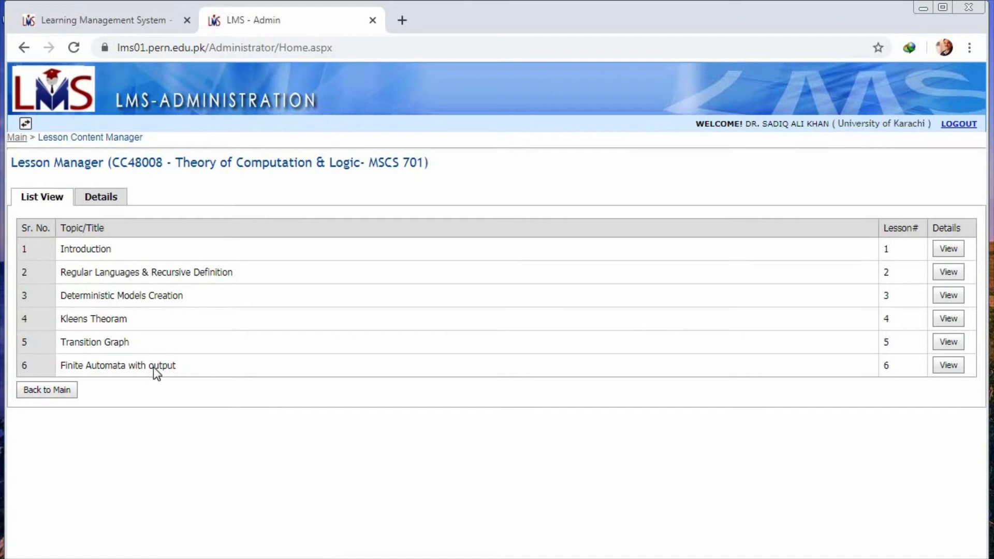
Step: View the details of lesson 6, examine its linked files and upload options, and return to the main page
left_click(952, 367)
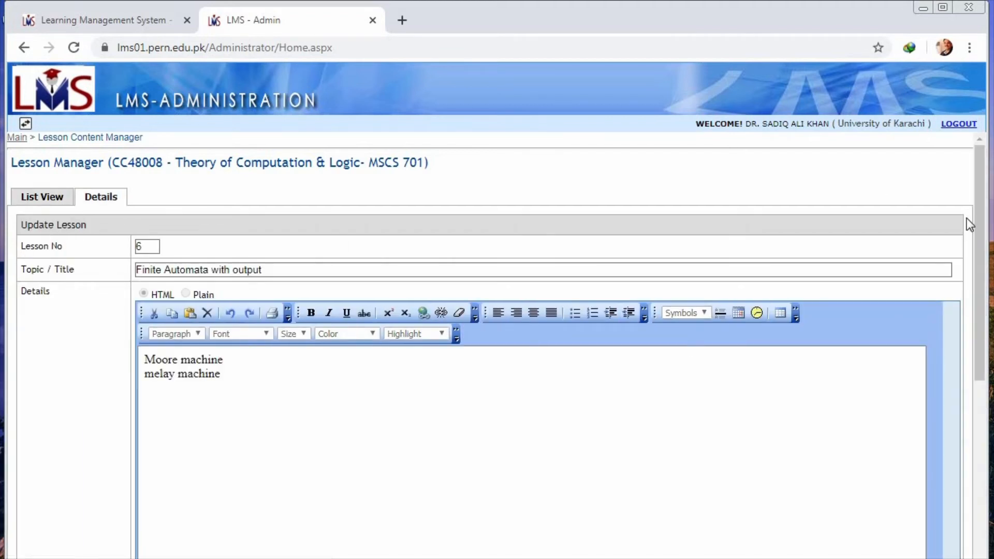
left_click_drag(980, 241, 980, 428)
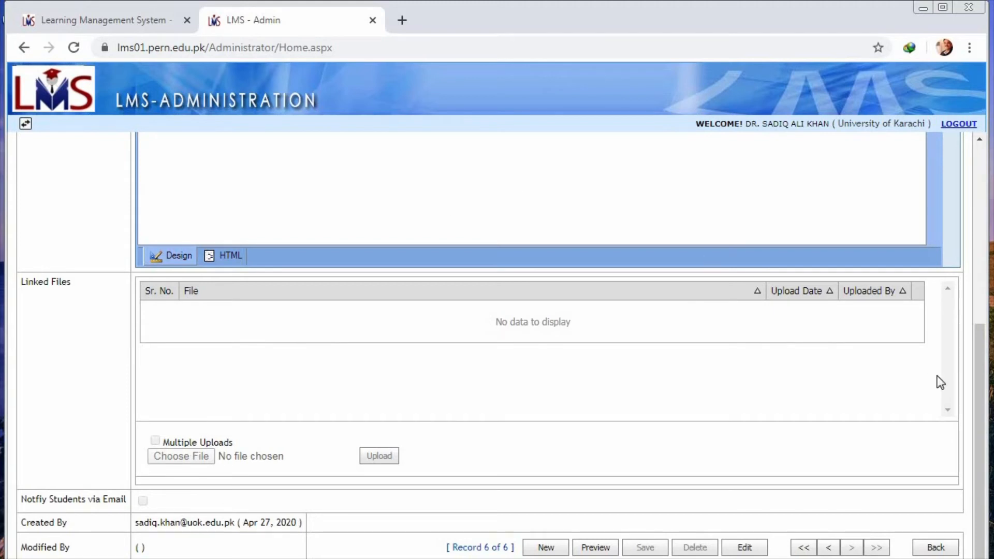
left_click_drag(980, 409, 980, 432)
left_click_drag(971, 387, 981, 169)
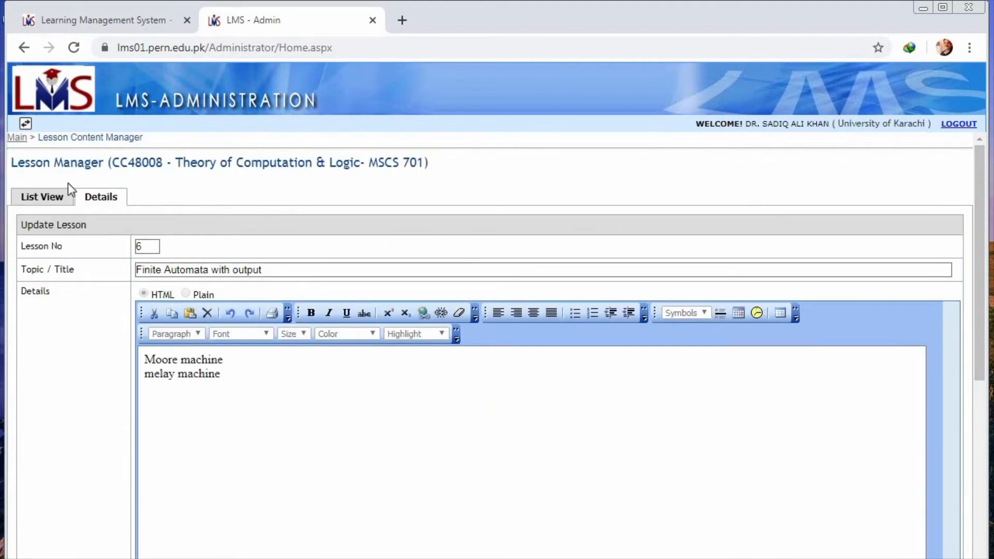
left_click(18, 138)
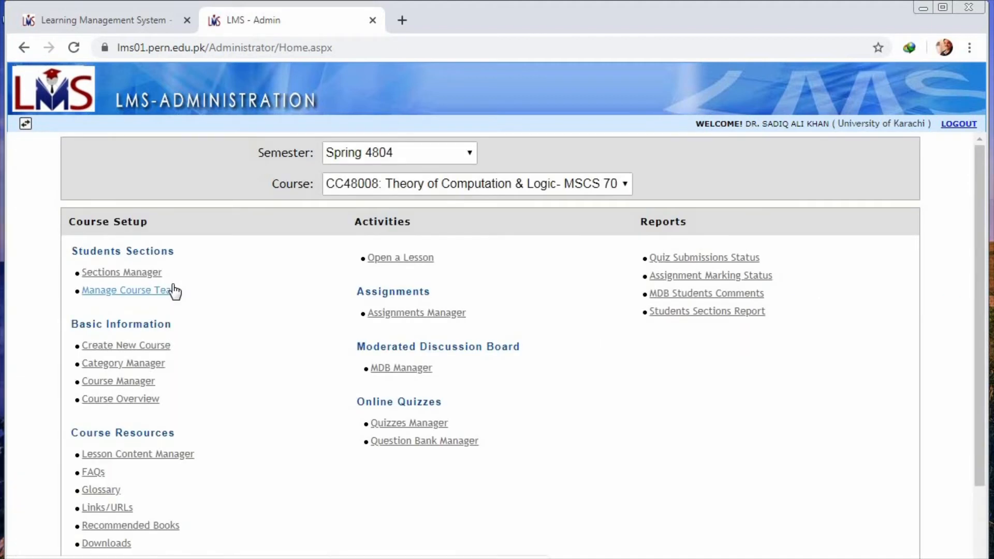
Step: Switch back to the administration area and open the page for uploading student registration data
left_click(27, 126)
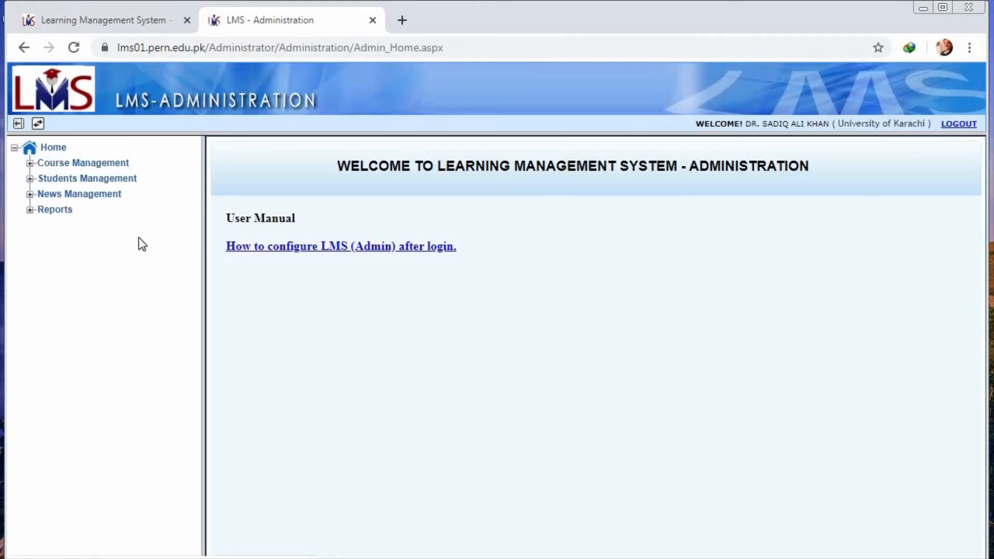
left_click(123, 179)
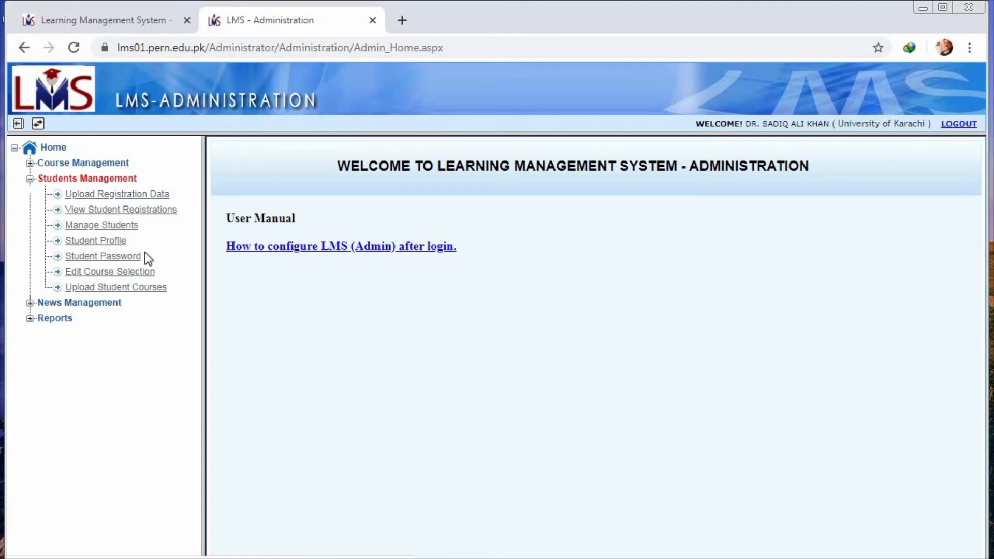
left_click(154, 195)
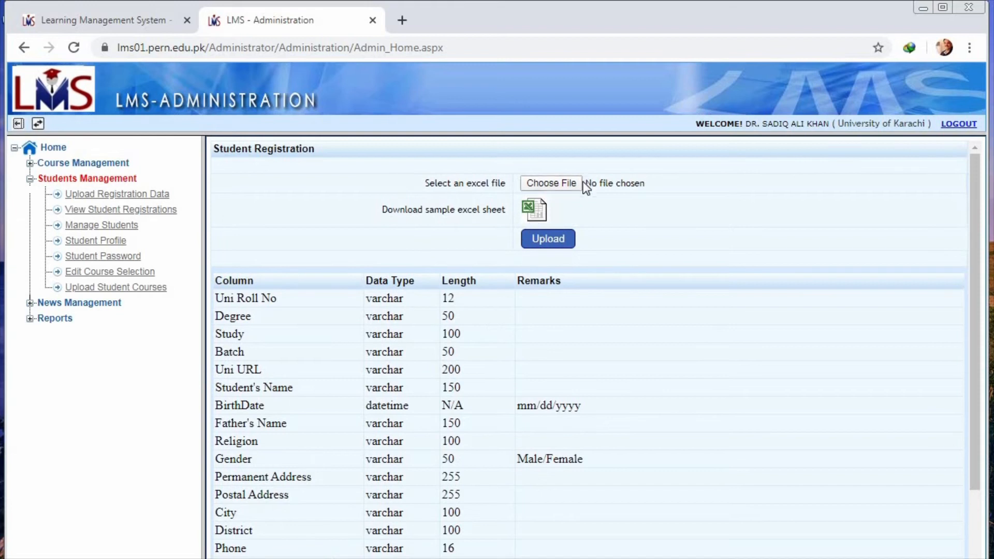
left_click(574, 185)
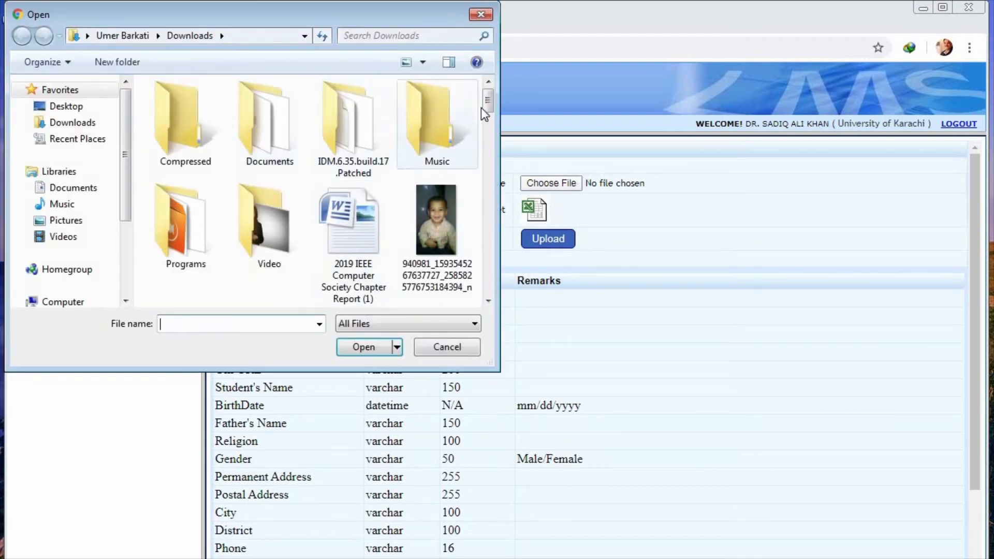
left_click_drag(487, 108, 492, 246)
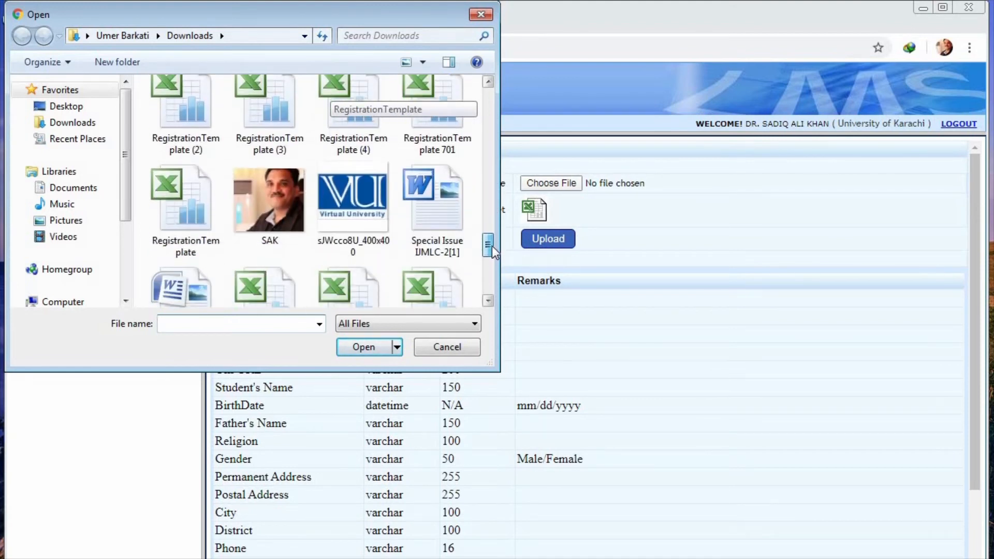
left_click(184, 206)
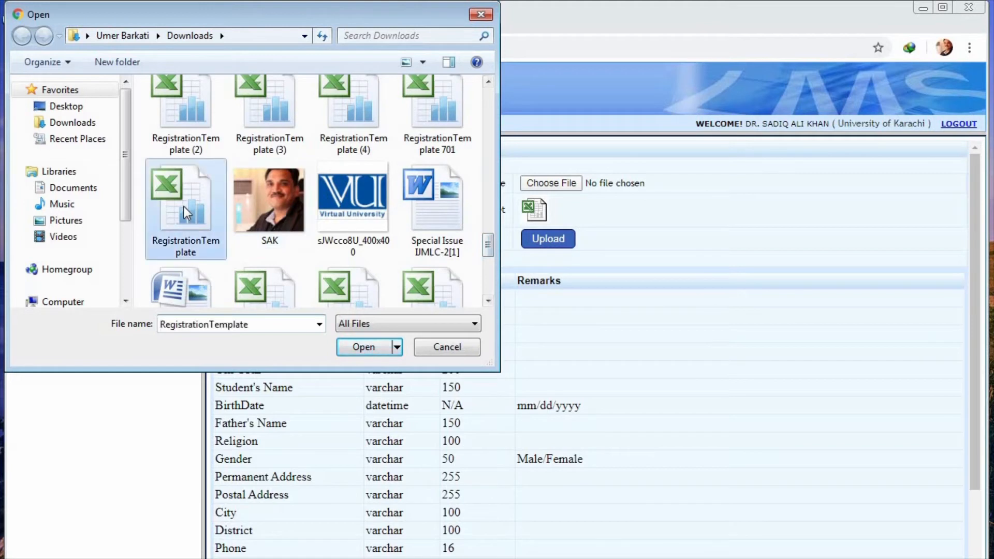
left_click(452, 357)
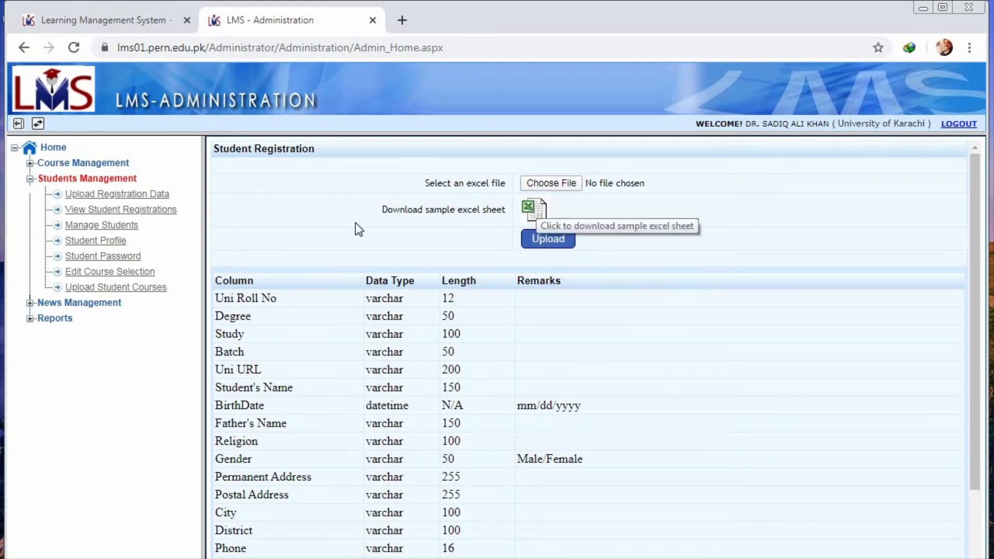
Step: Upload the StudentCoursesTemplate Excel file from Downloads as the student courses data
left_click(143, 288)
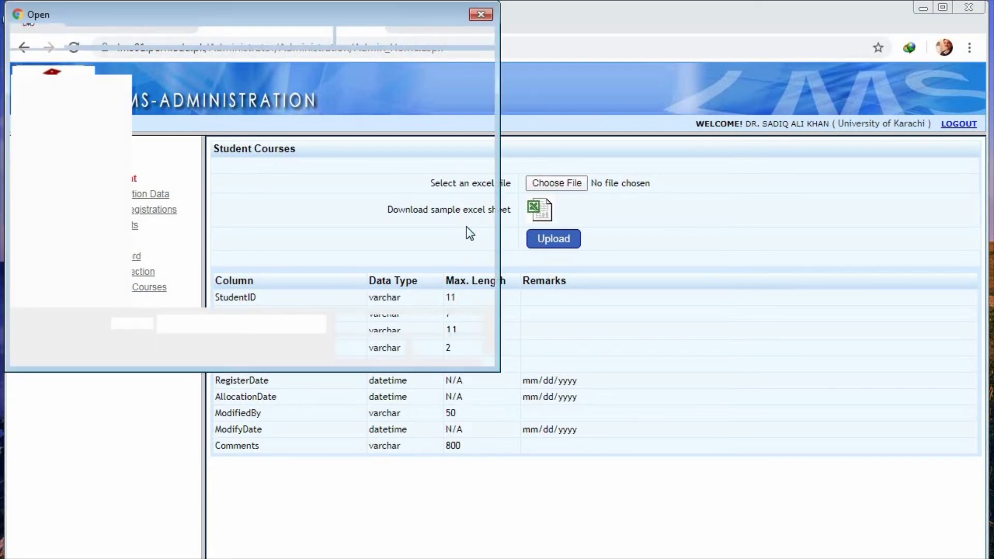
left_click_drag(489, 93, 490, 252)
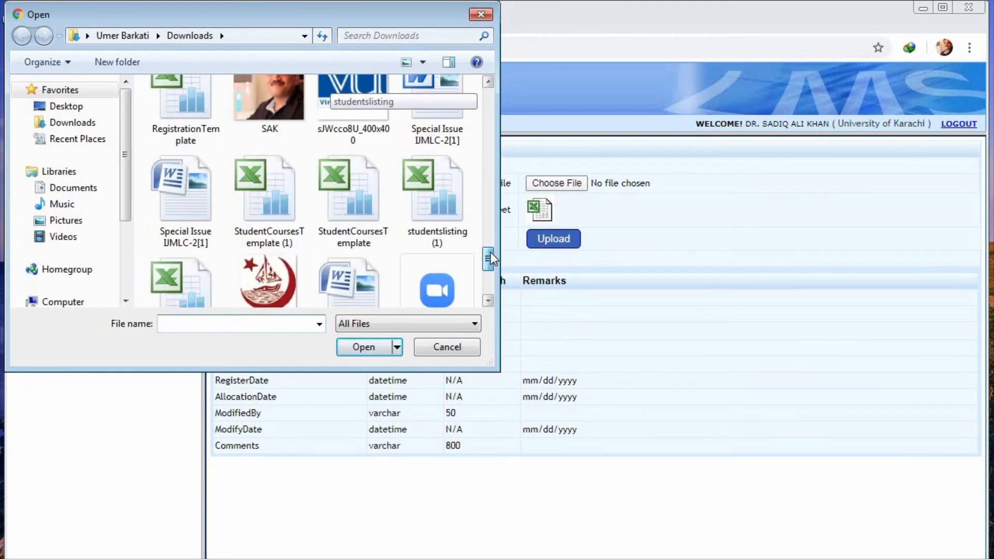
left_click(355, 201)
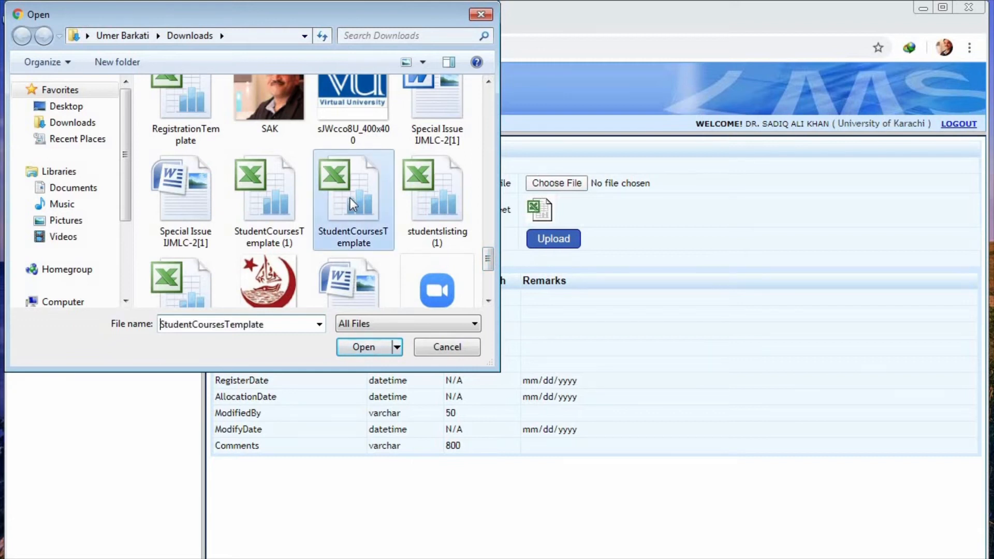
left_click(382, 347)
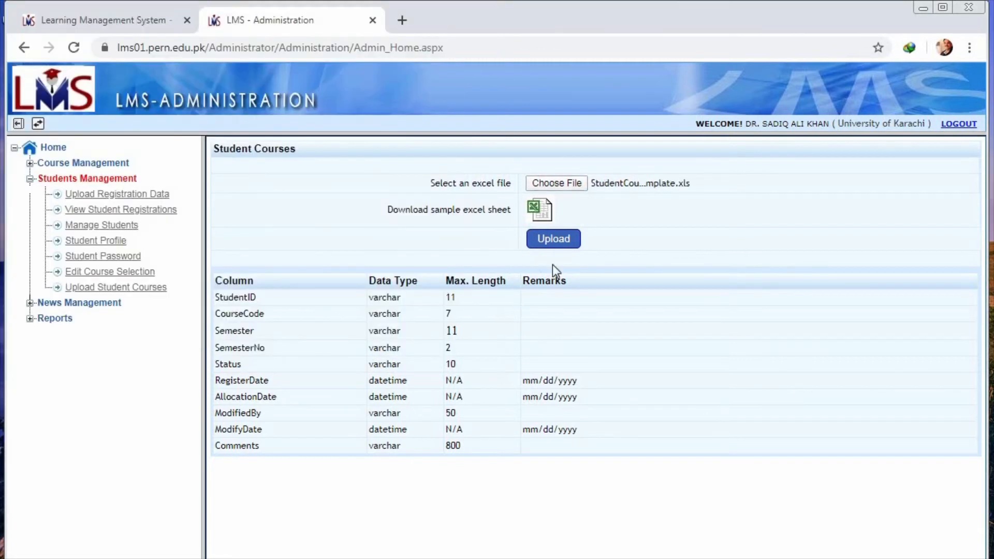
left_click(568, 244)
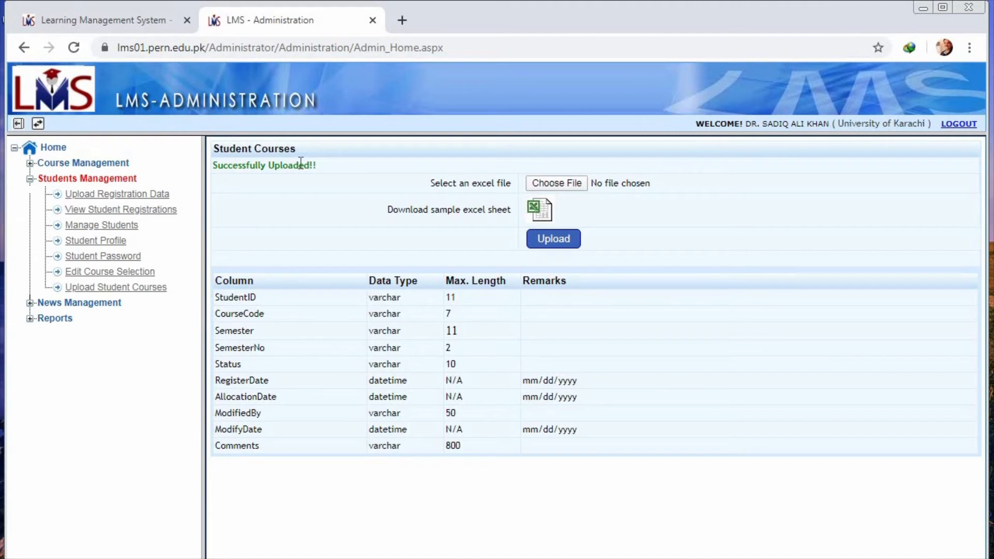
Step: Return to the course main page and start a new FAQ with the question "What is FA"
left_click(38, 123)
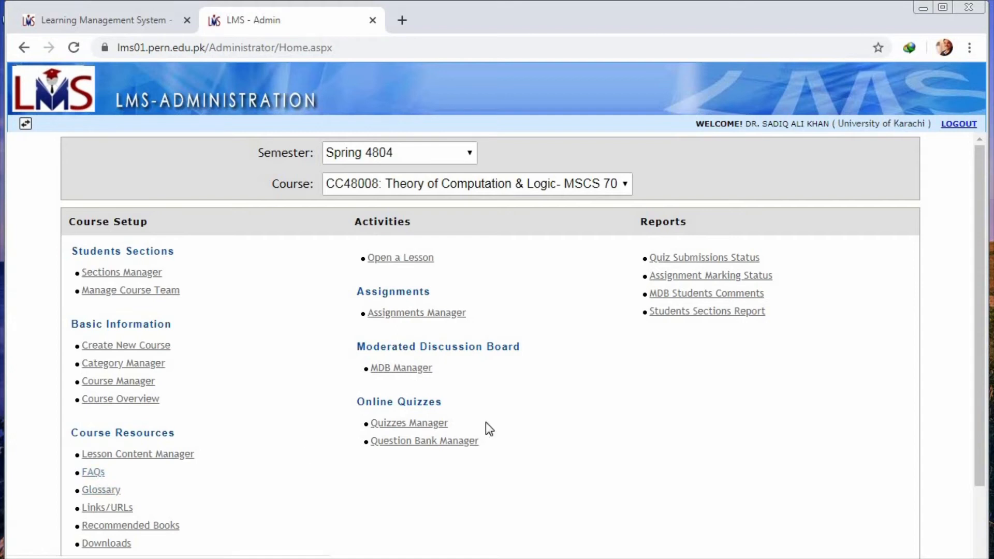
left_click_drag(982, 341, 983, 410)
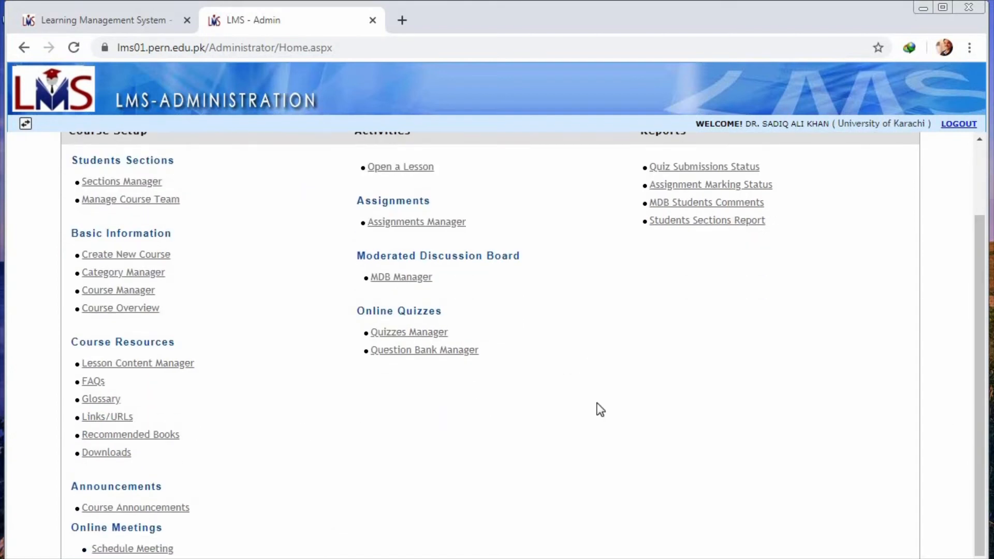
left_click(101, 388)
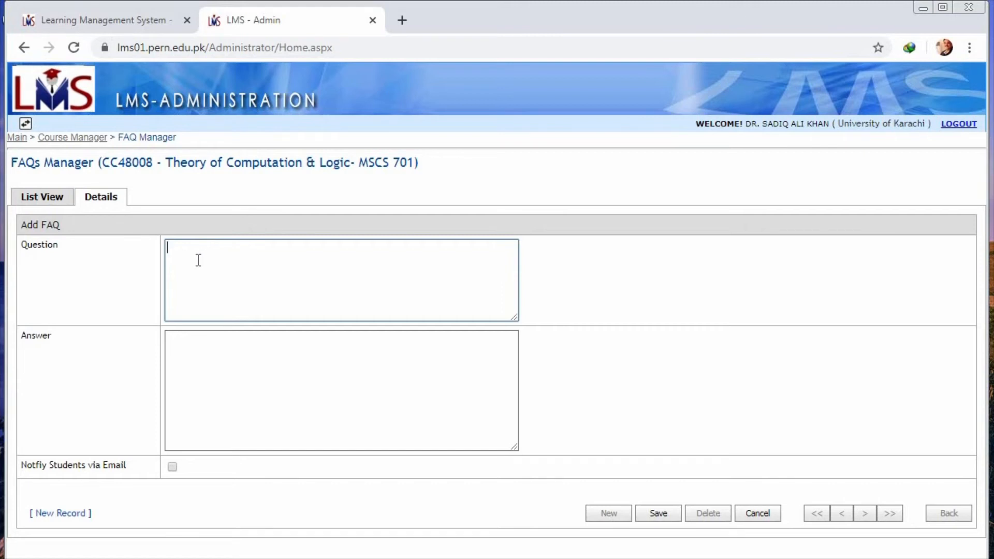
type("hat is FA")
Step: Enter "Finite Automata" as the FAQ's answer, save it, and return to the main page after checking the FAQ list
left_click(219, 369)
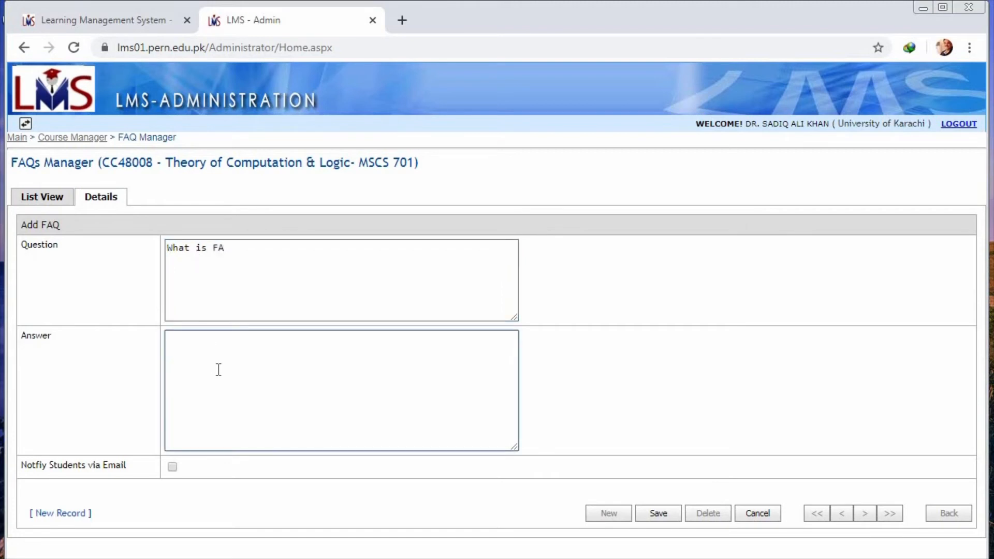
type("Finite Automata")
left_click(670, 513)
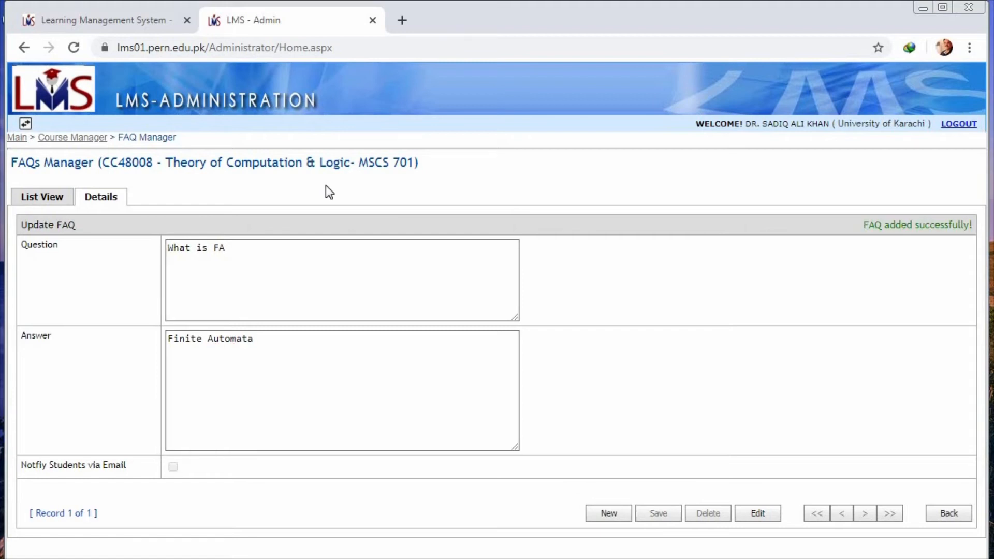
left_click(61, 202)
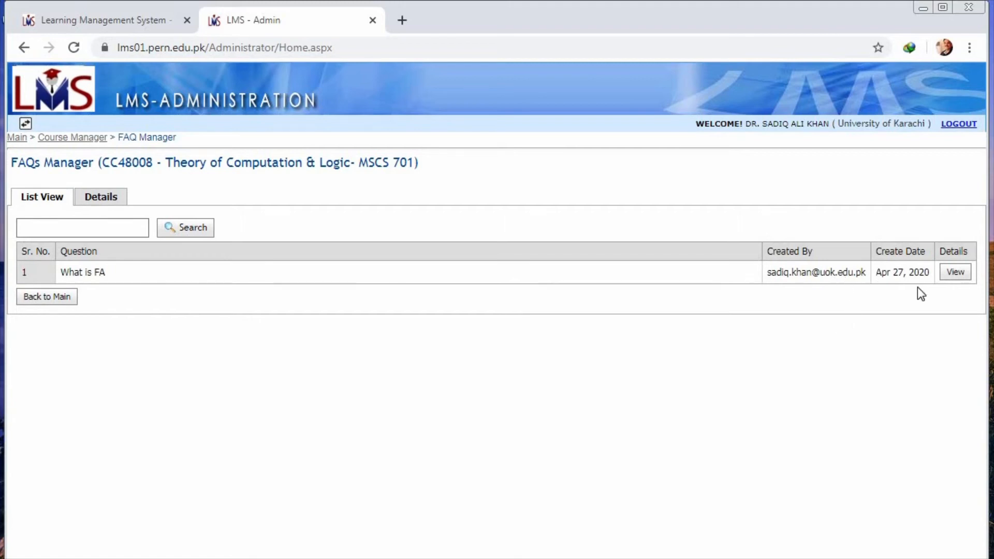
left_click(38, 303)
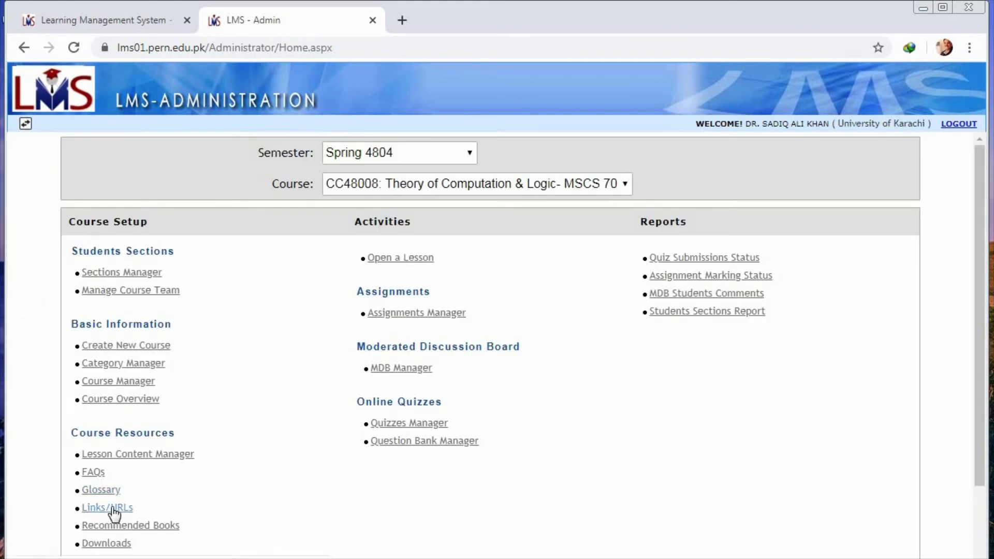
left_click(113, 510)
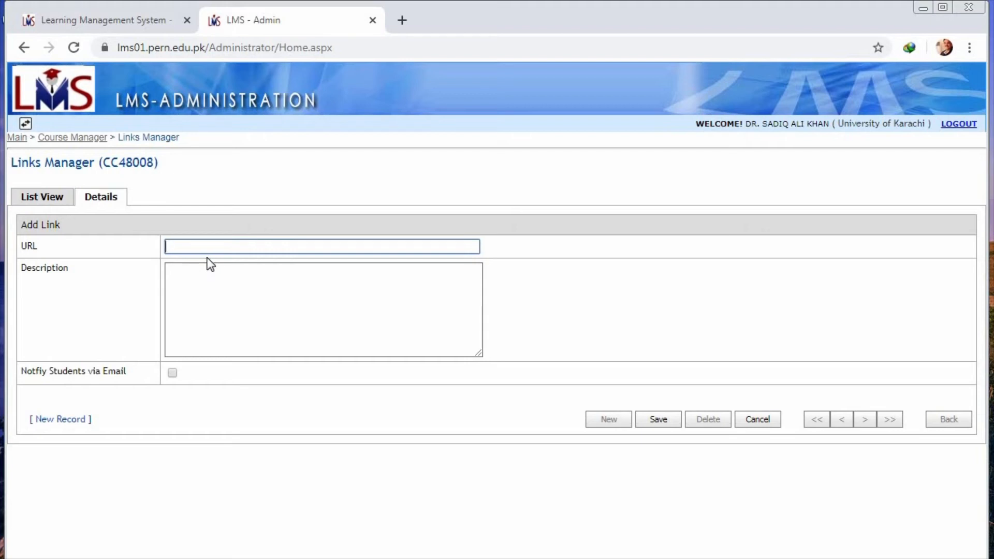
type("www.google.co")
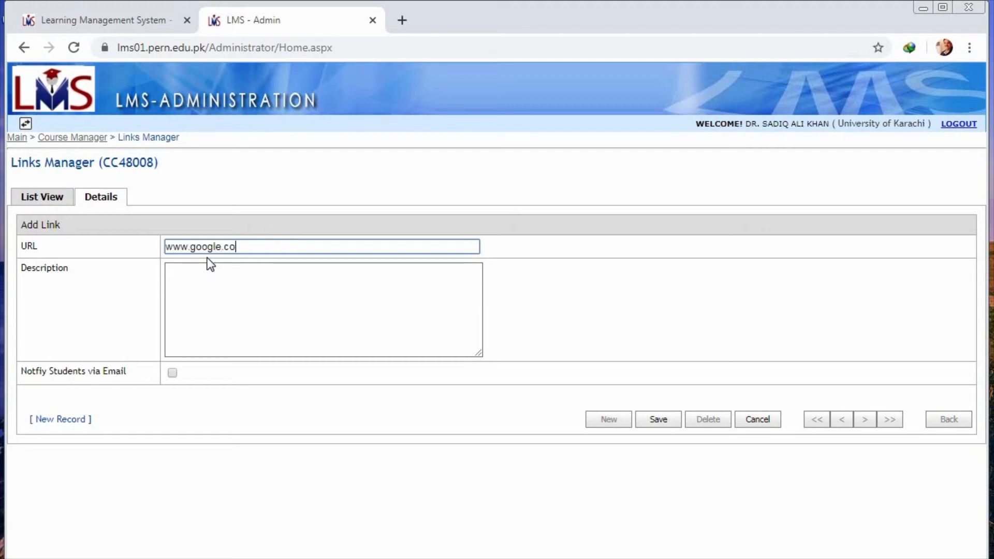
type("m/FA")
left_click(658, 419)
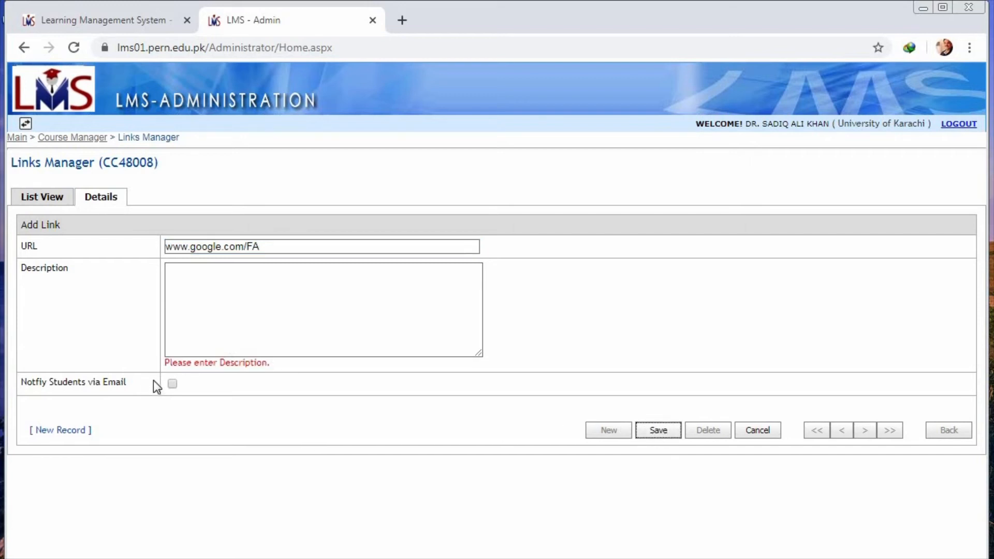
Step: Enter "Description of FA" as the link's description, save the link, and return to the main page
left_click(248, 291)
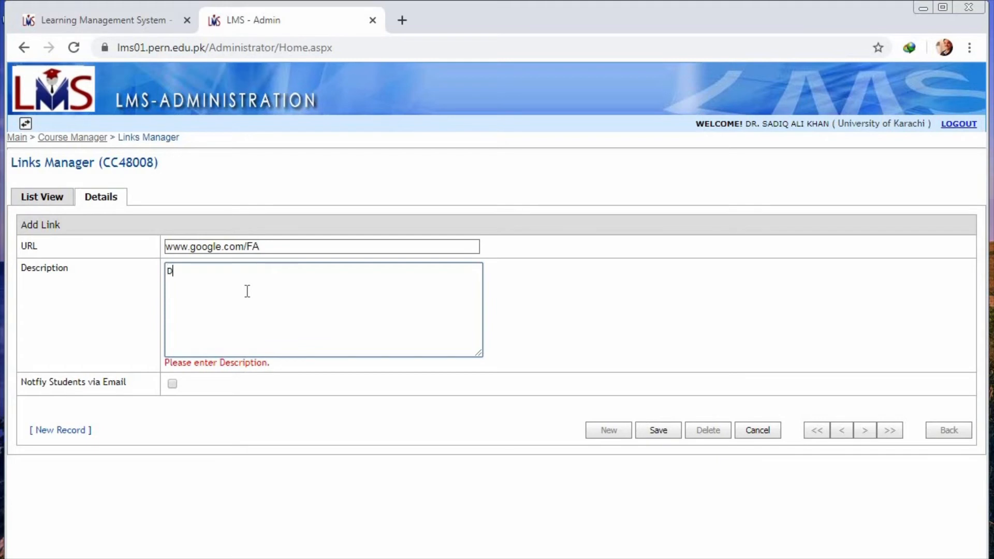
type("Description of FA")
left_click(654, 432)
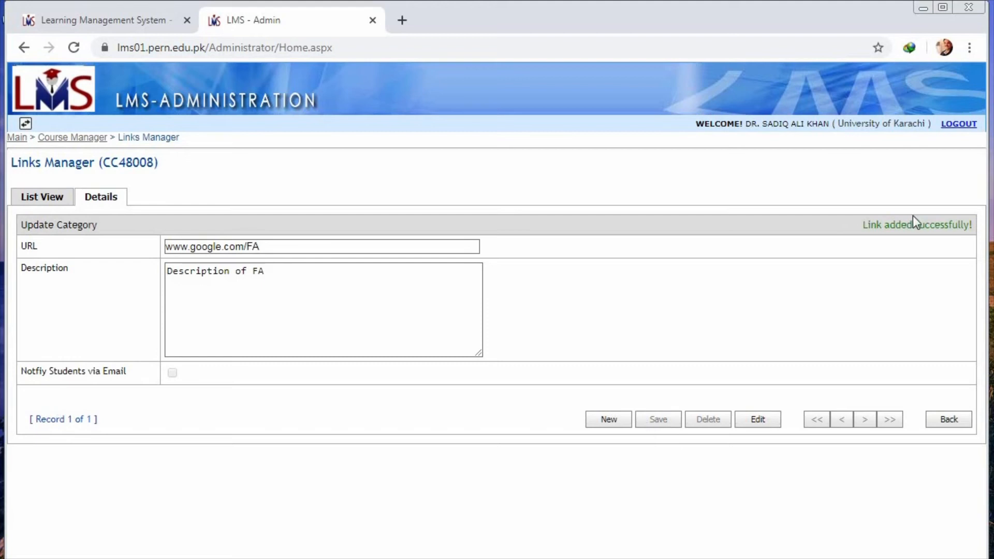
left_click(17, 138)
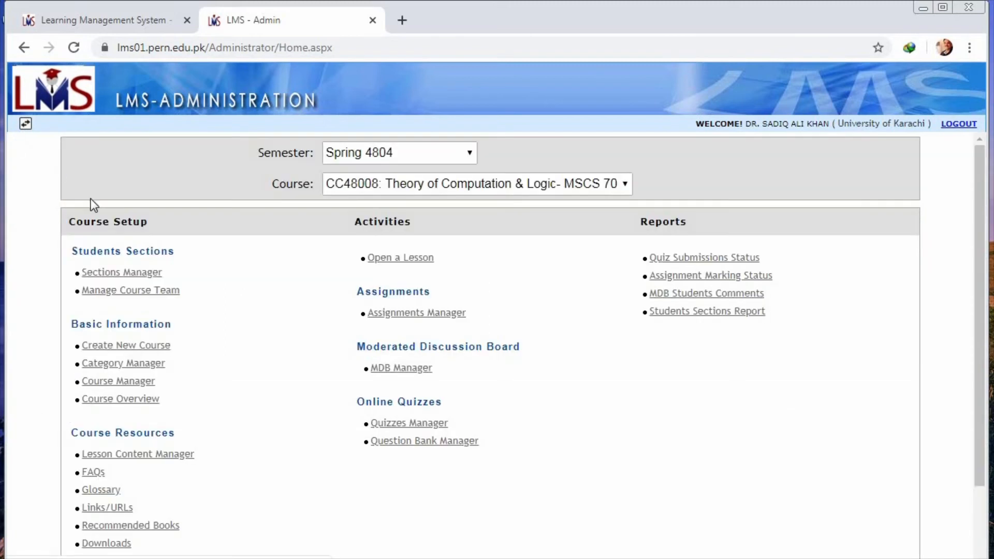
Step: Start a new recommended book for the course and title it "Theory of Computer Science"
left_click(162, 526)
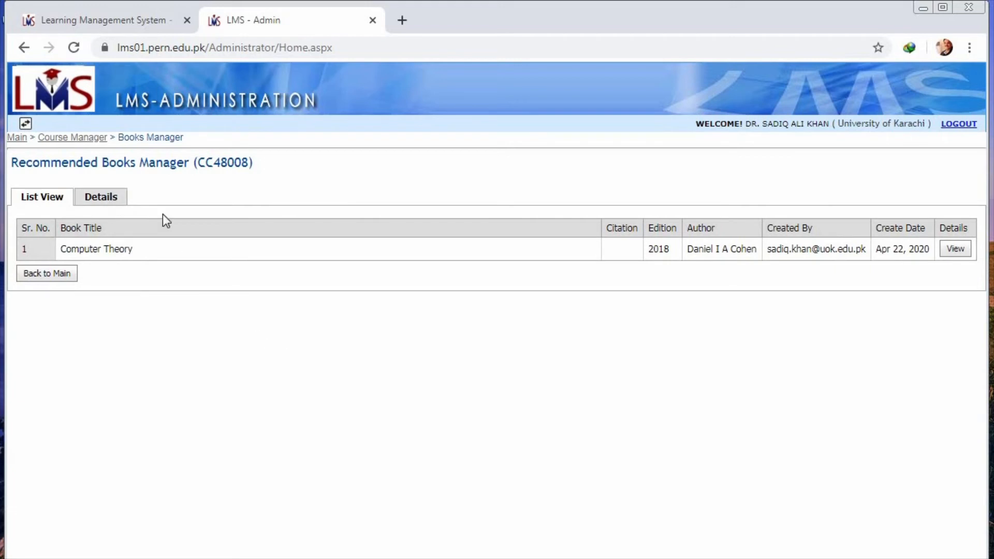
left_click(101, 196)
left_click(183, 247)
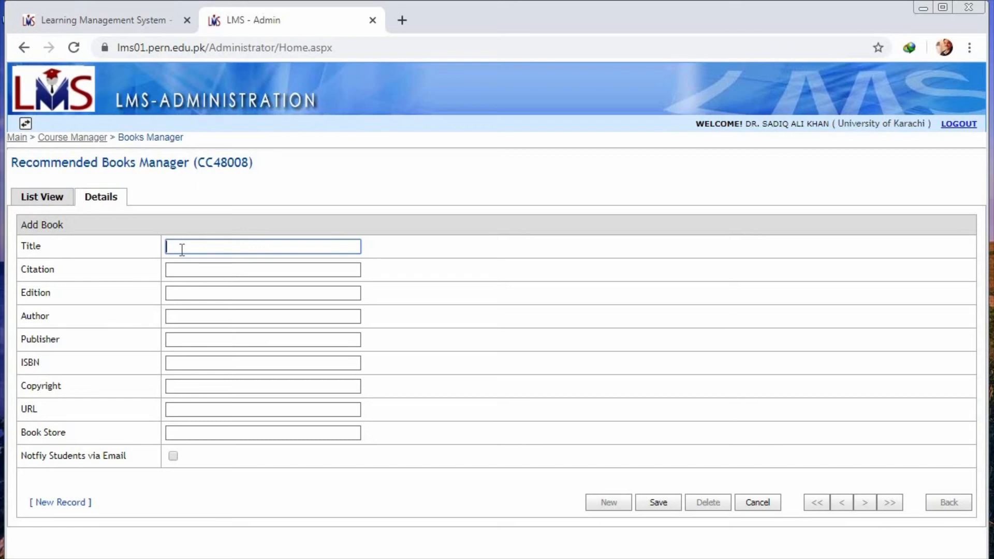
type("Theory of Computer Science")
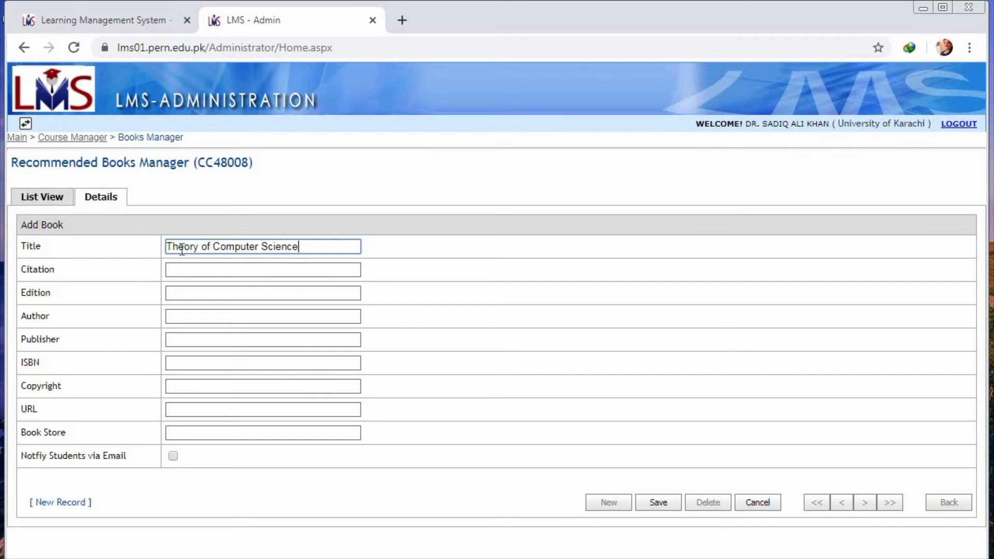
Step: Fill in the book author's name, set the publisher to "William", and try to save the book
left_click(191, 314)
type("Jo")
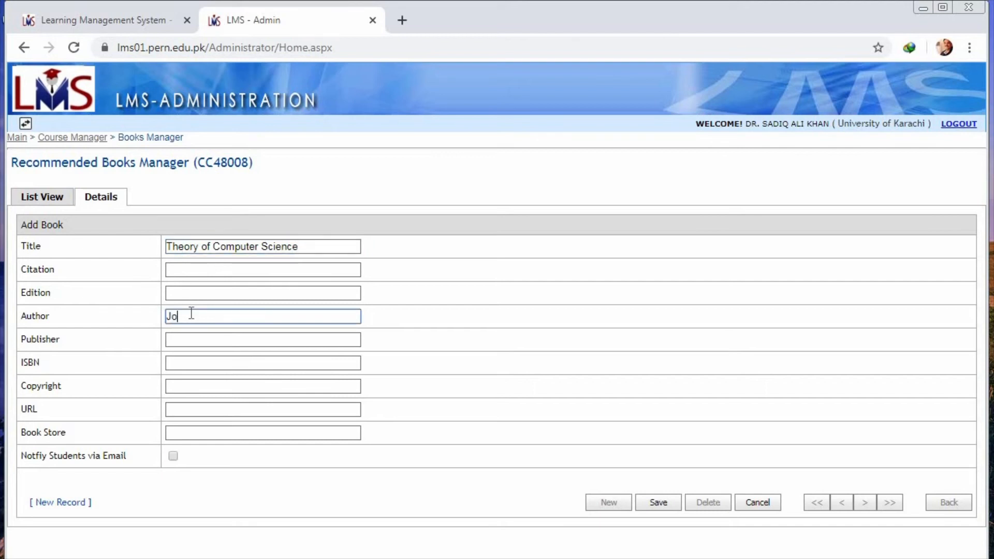
type("hn C MArtin")
left_click(193, 339)
type("W")
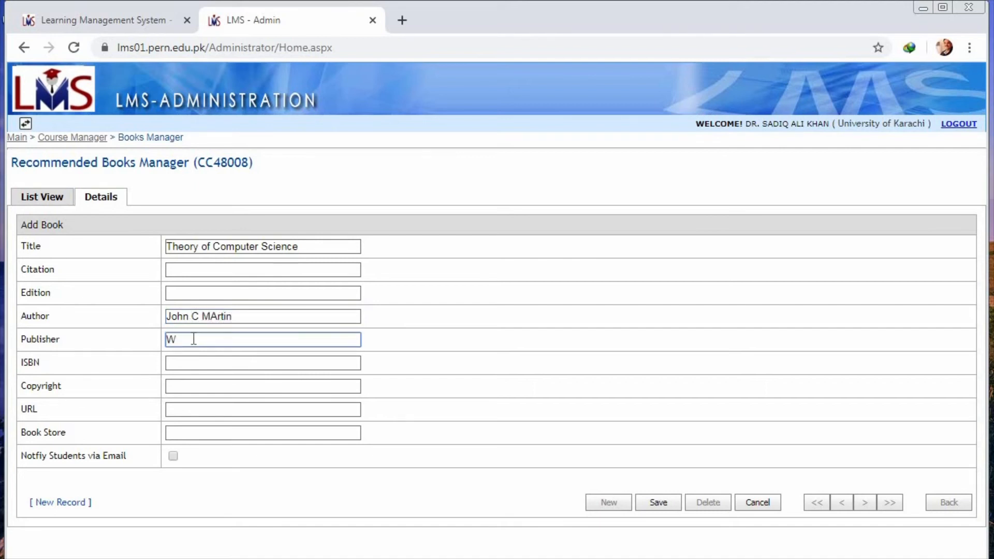
type("illiam")
left_click(654, 504)
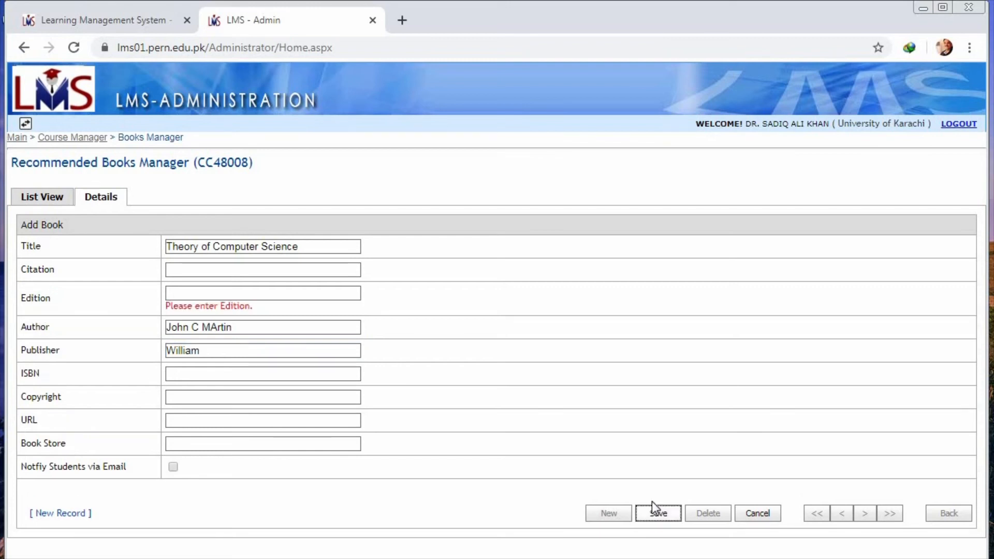
Step: Set the book's edition to "4th", enable notifying students via email, save it, and return to the main page from the book list
left_click(208, 294)
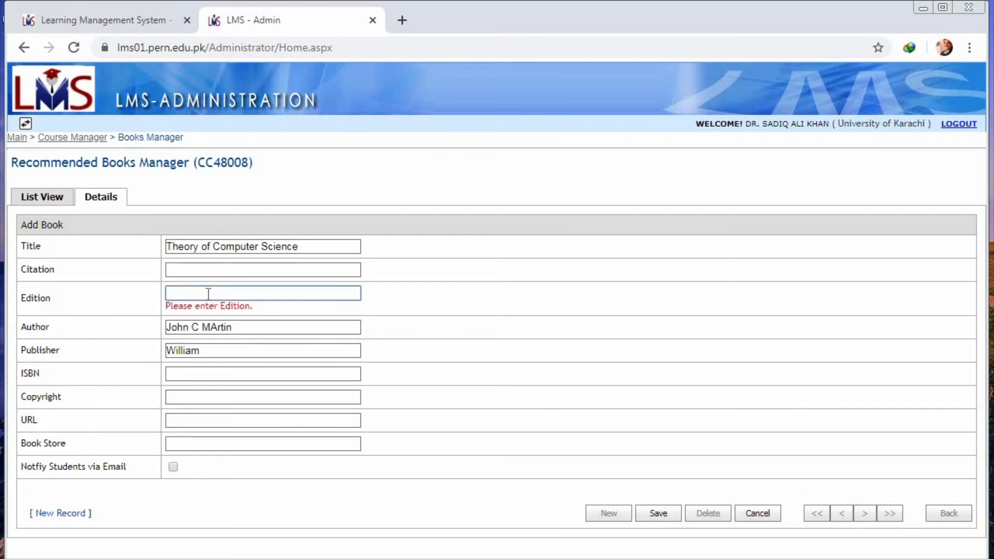
type("4th")
left_click(174, 467)
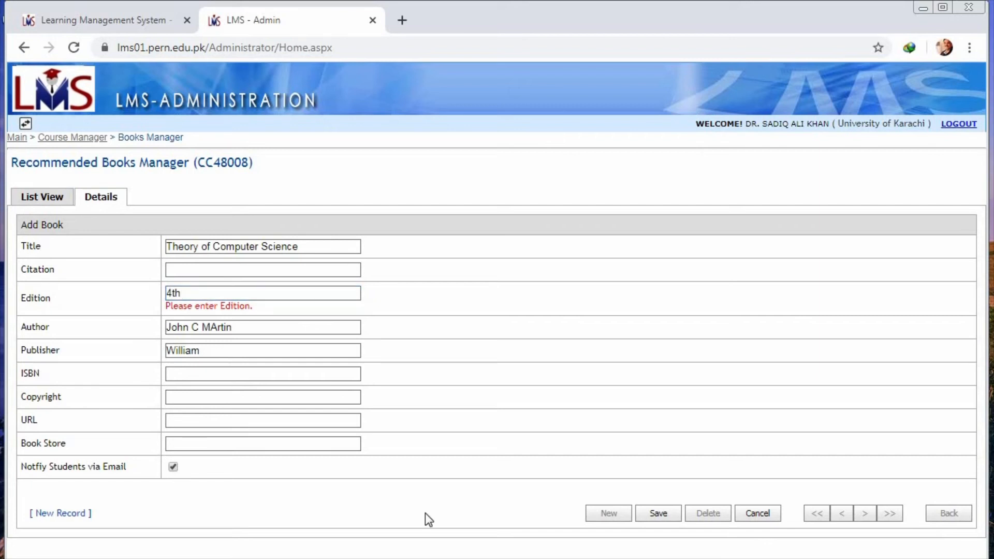
left_click(655, 514)
left_click(658, 504)
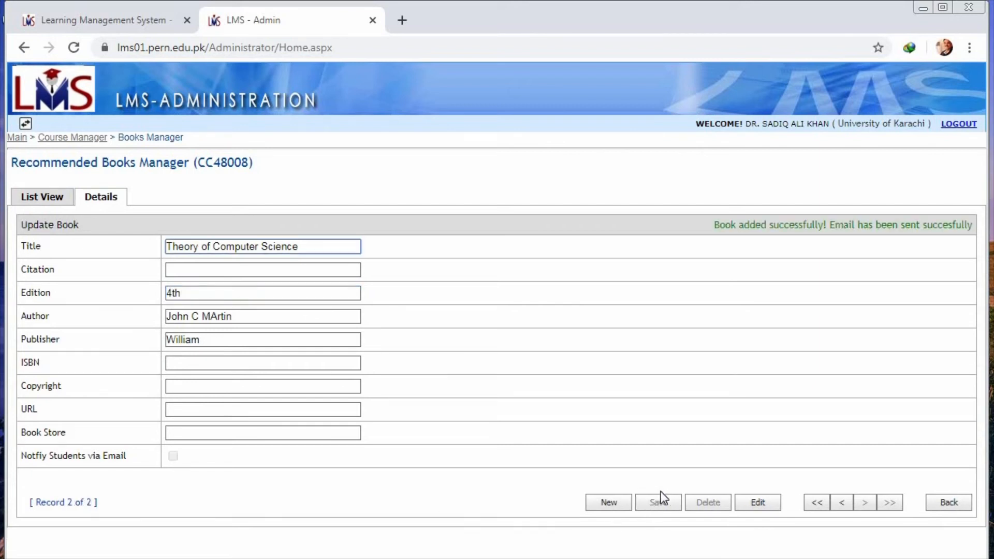
left_click(42, 206)
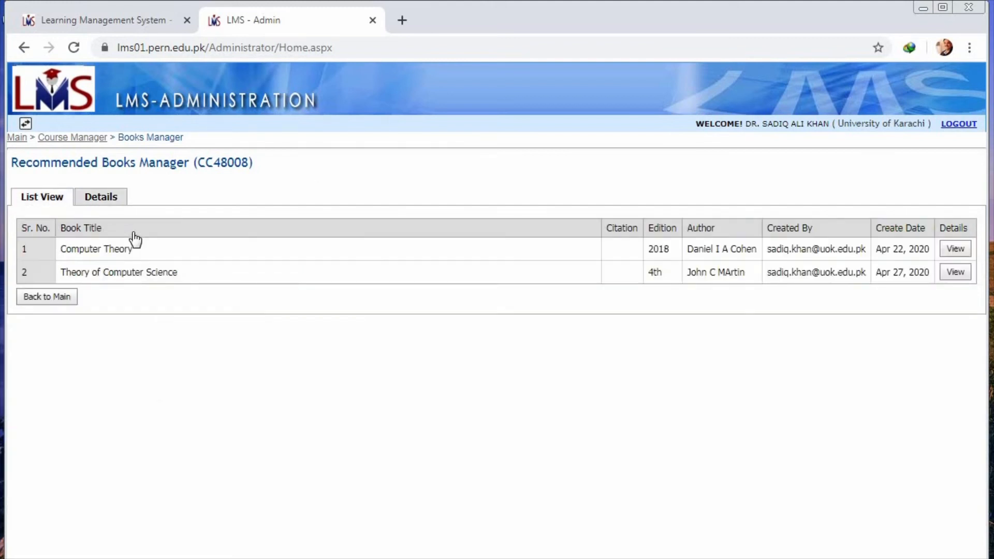
left_click(71, 300)
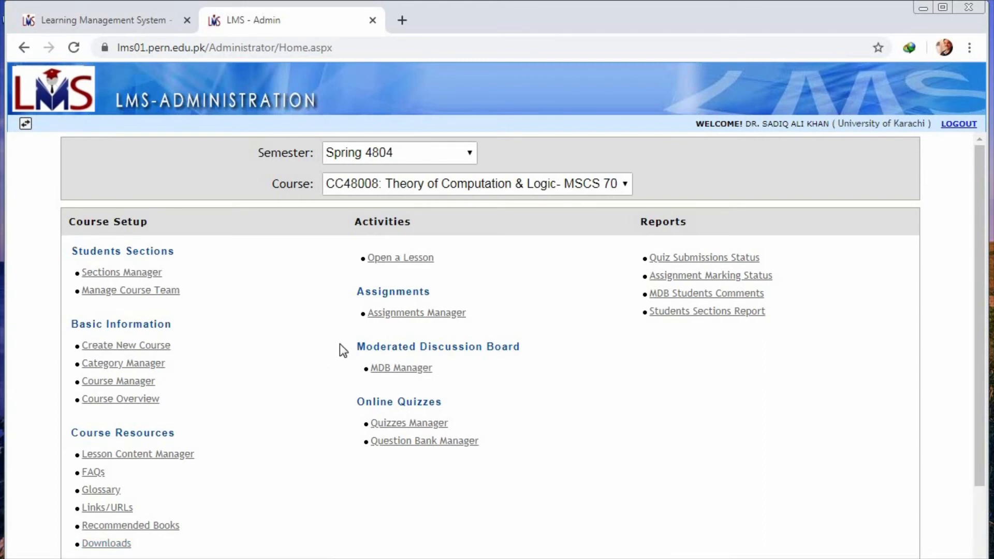
Step: Open lesson 5, "Transition Graph", for the course's students
left_click(418, 262)
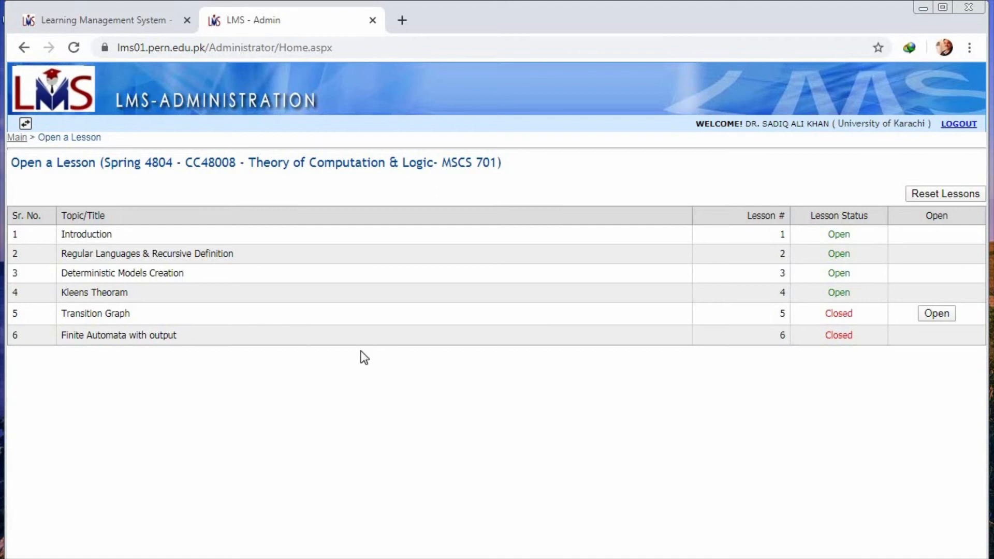
left_click(938, 314)
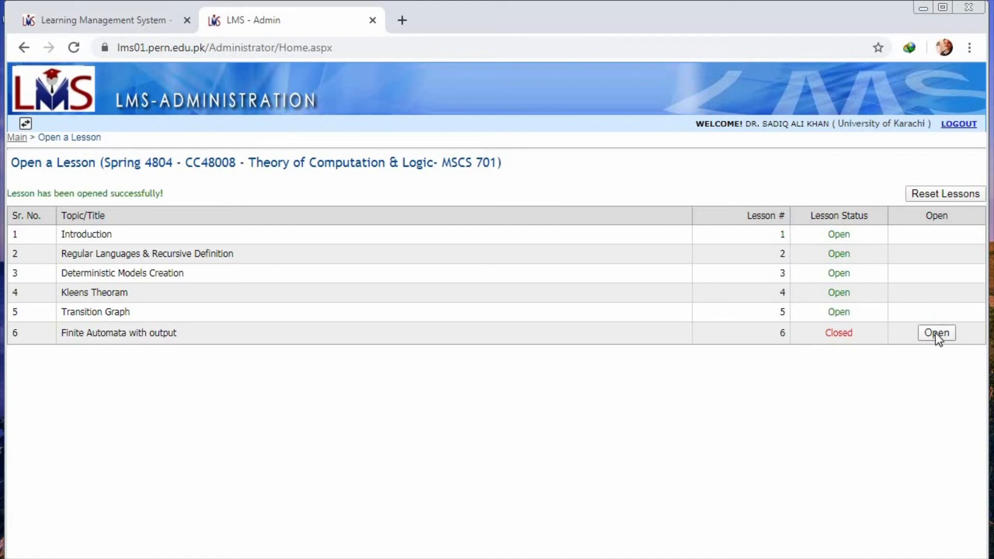
Step: Open lesson 6, "Finite Automata with output", for the course's students and return to the main page
left_click(937, 334)
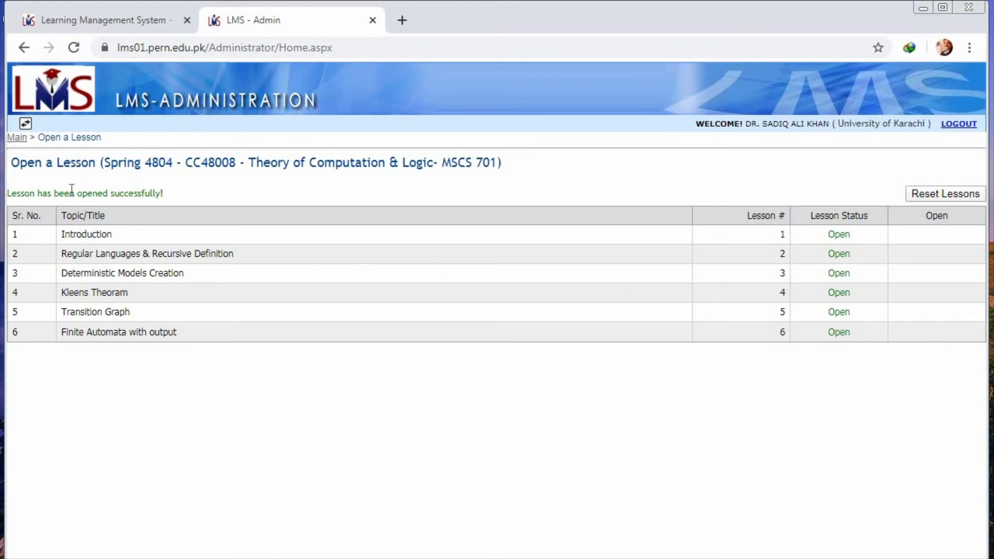
left_click_drag(70, 193, 20, 138)
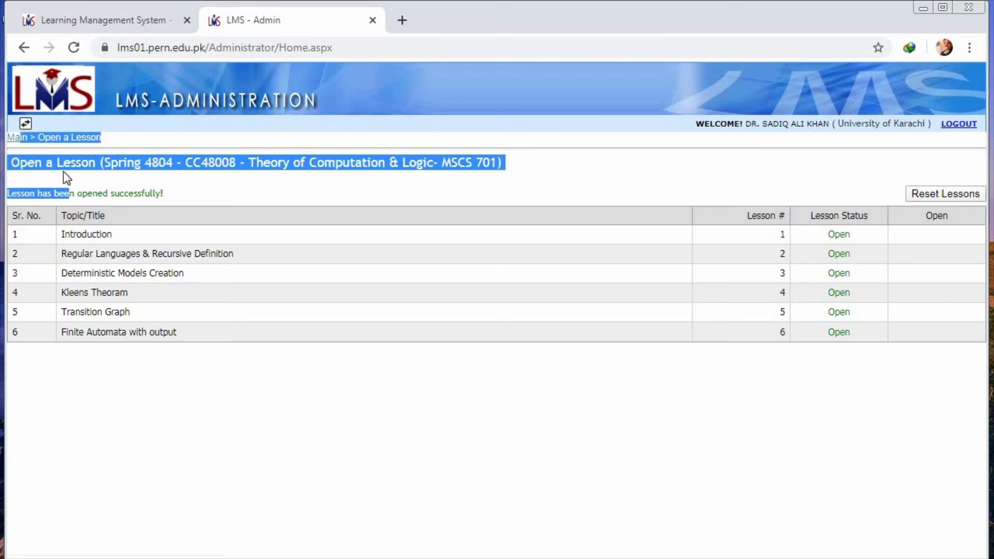
left_click(164, 409)
left_click(21, 139)
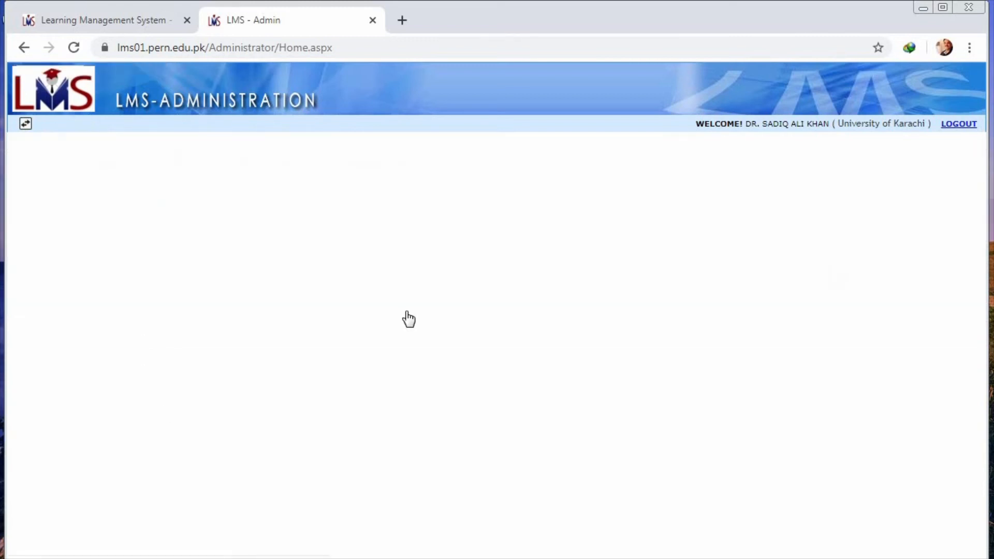
Step: Start a new assignment for the course, assign it to lesson 4, "Kleens Theoram", and title it "hkh"
left_click(421, 315)
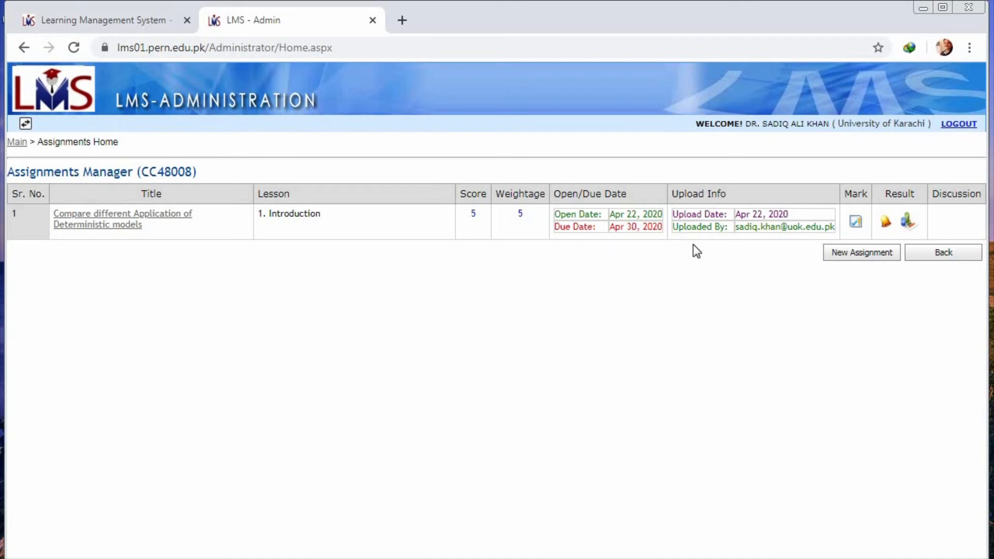
left_click(864, 257)
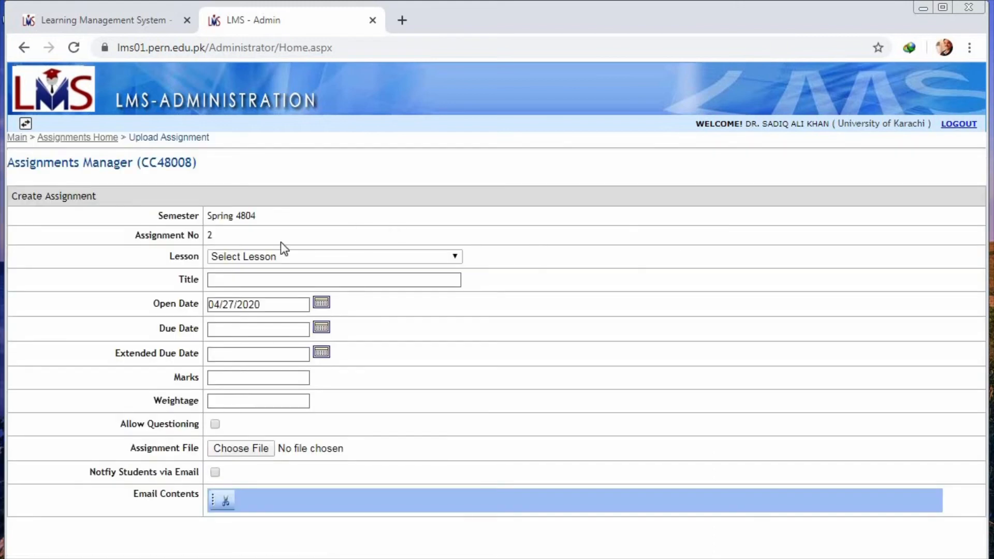
left_click(293, 256)
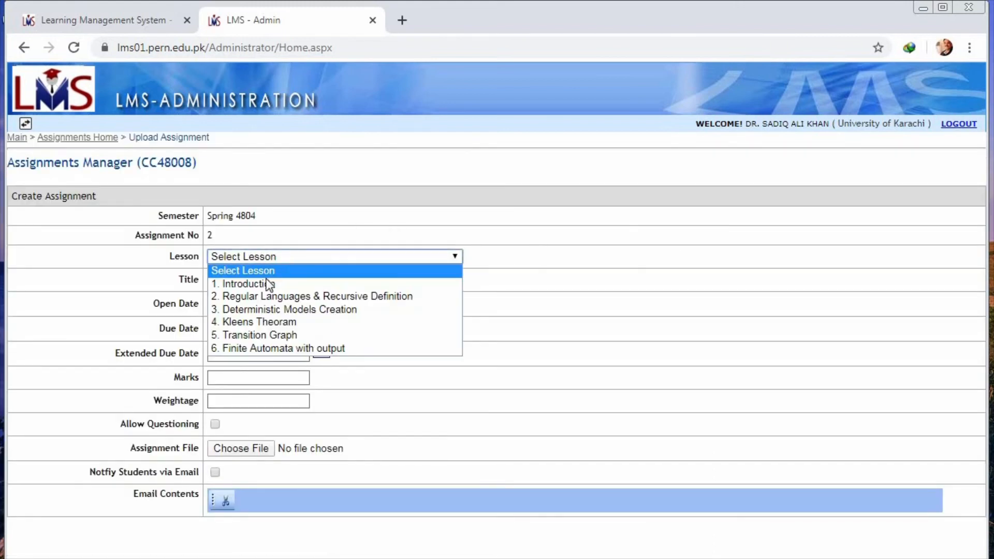
left_click(261, 322)
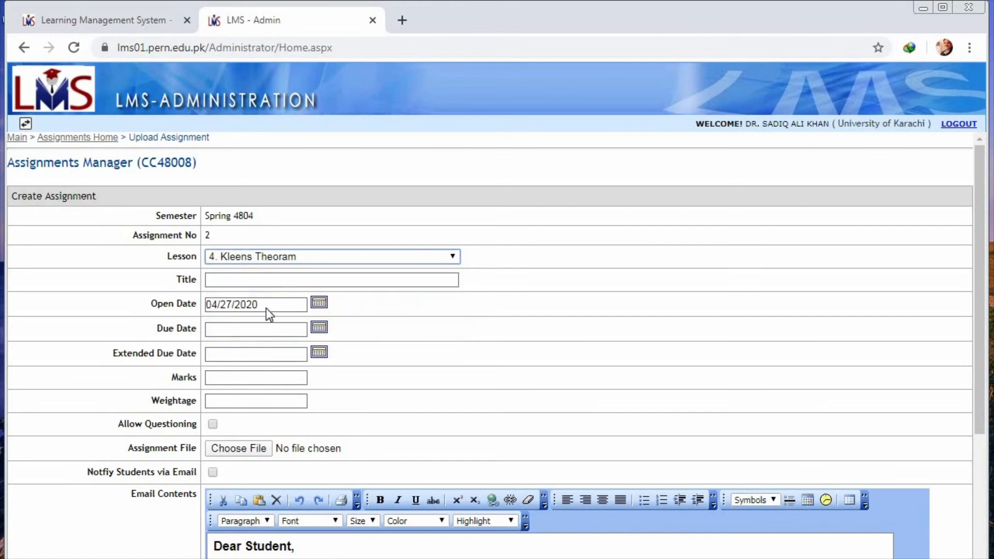
left_click(276, 282)
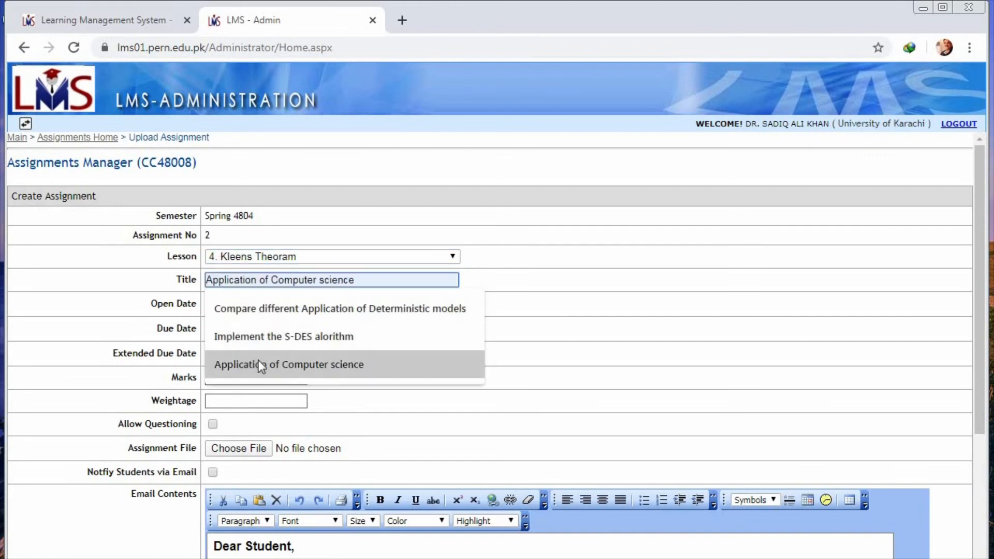
left_click(518, 295)
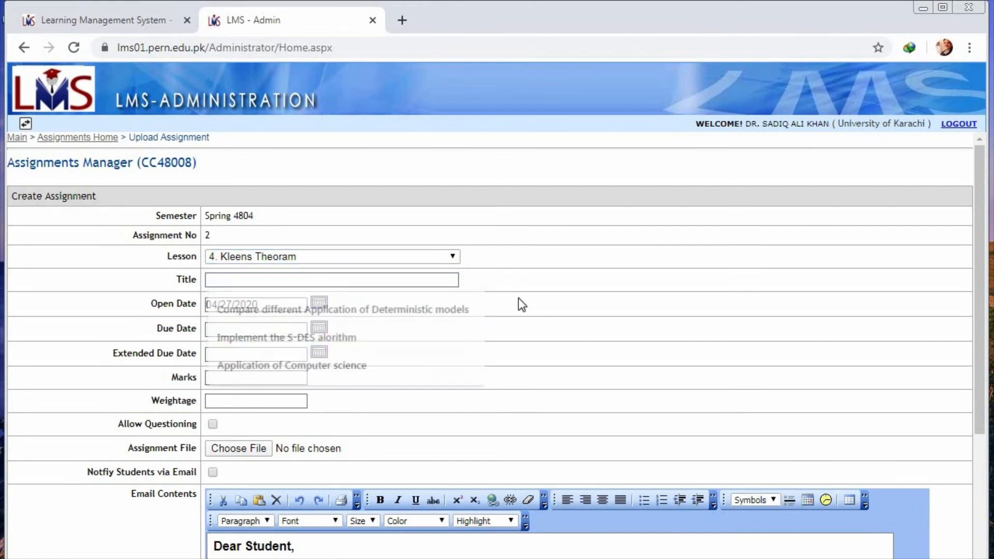
left_click(343, 277)
type("hkh")
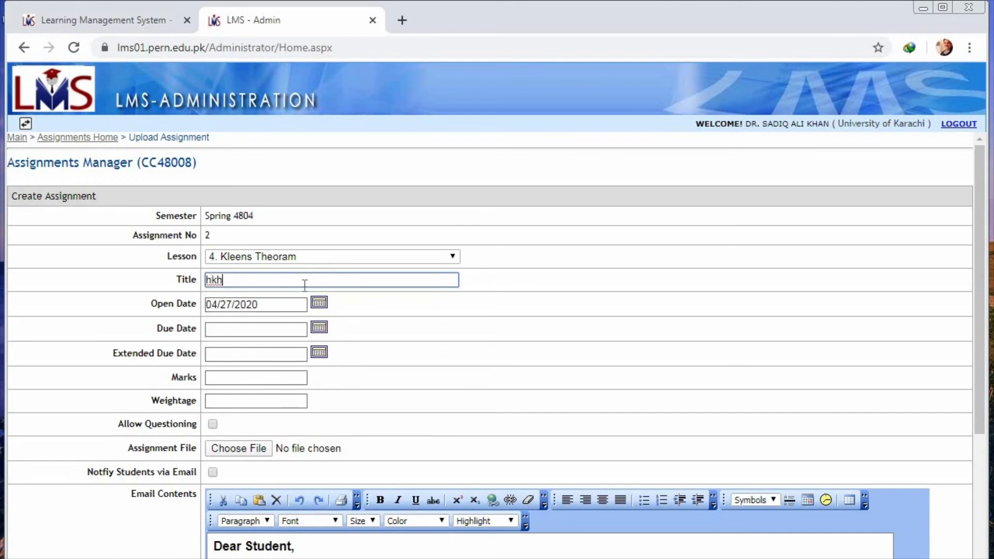
Step: Set the assignment's marks to 5 and weightage to 10, and allow questioning
left_click(319, 329)
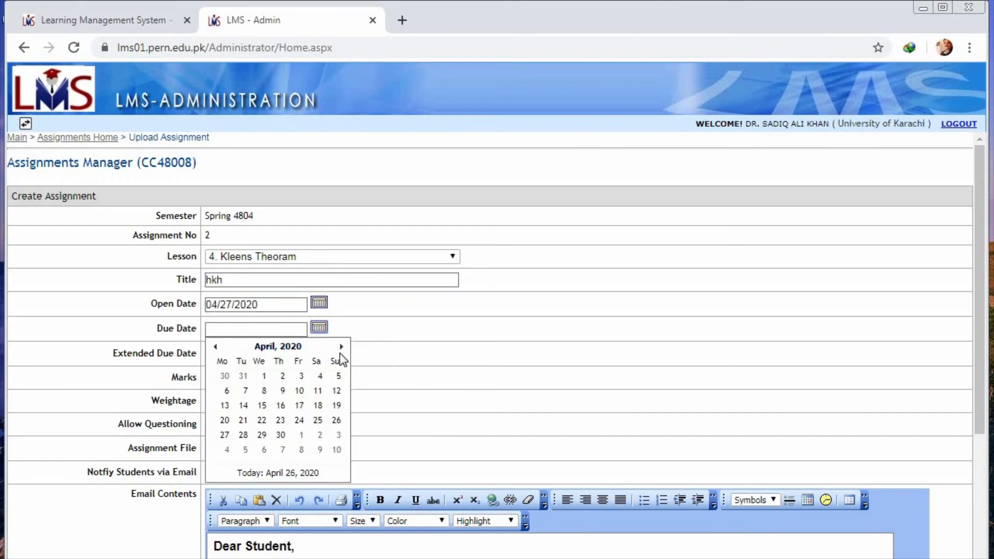
left_click(358, 355)
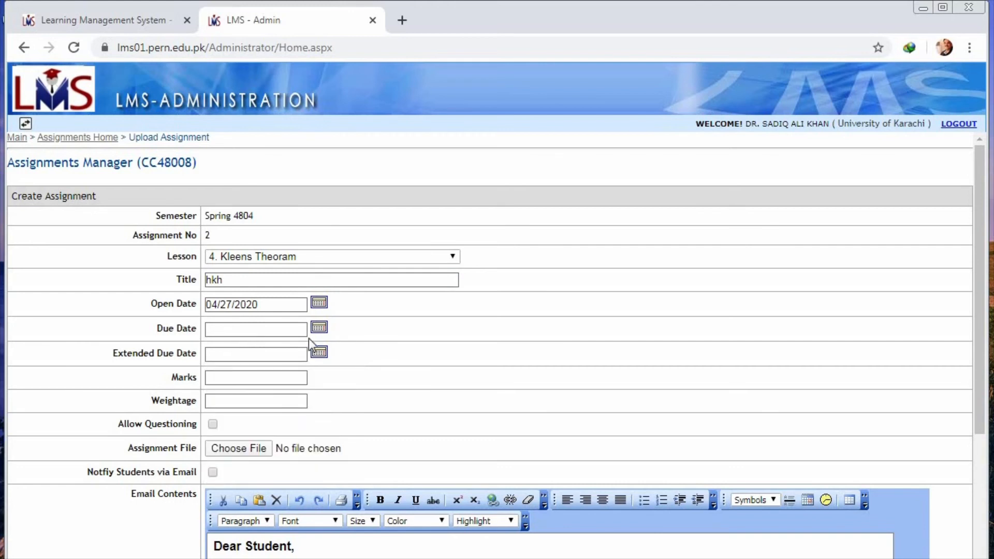
left_click(269, 380)
left_click(262, 401)
left_click(253, 404)
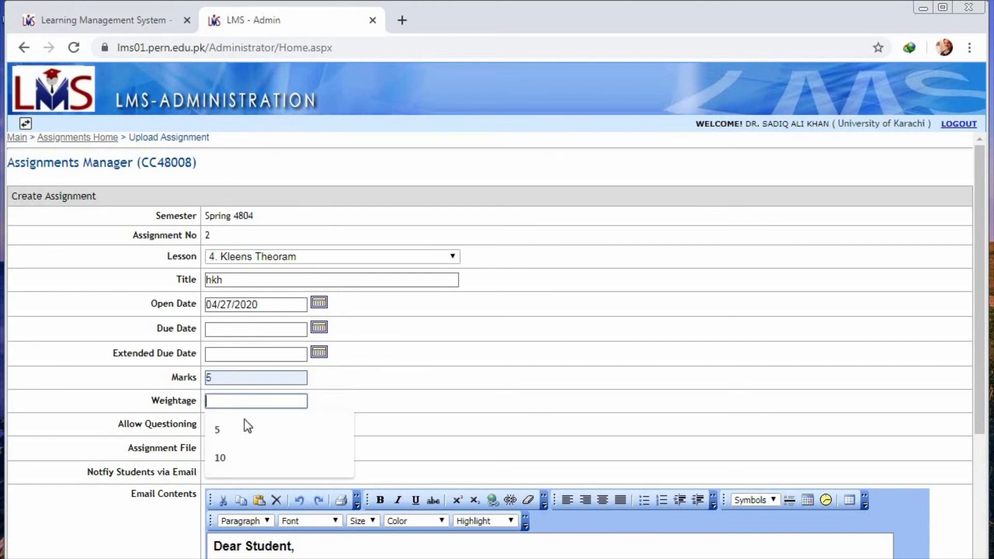
left_click(234, 455)
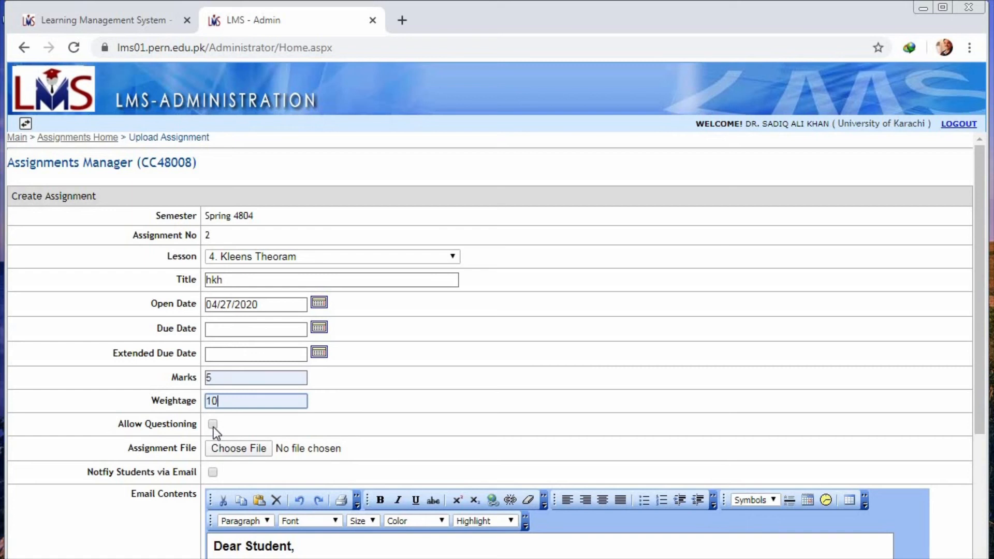
left_click(212, 426)
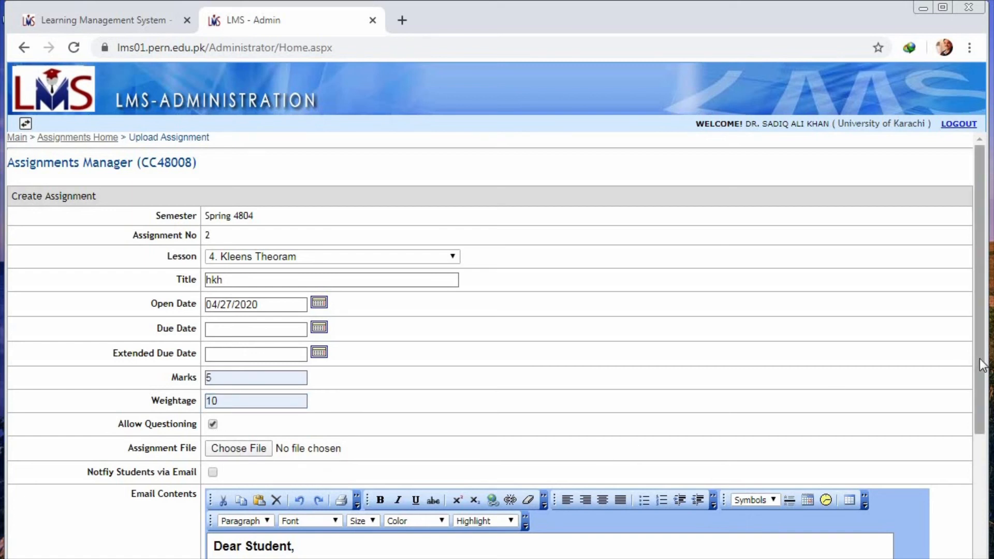
Step: Leave the new assignment form without saving and return to the main page
left_click_drag(980, 358, 983, 523)
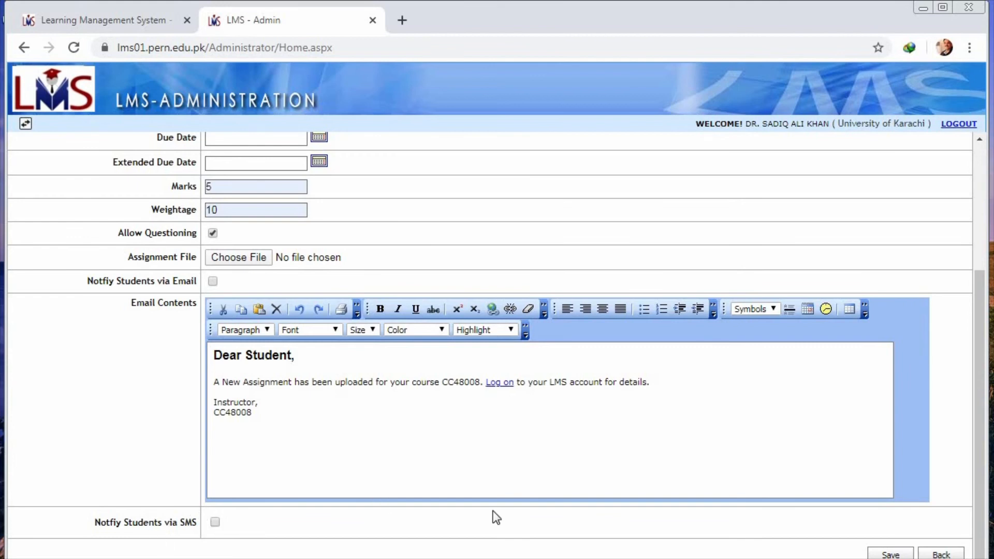
left_click(938, 555)
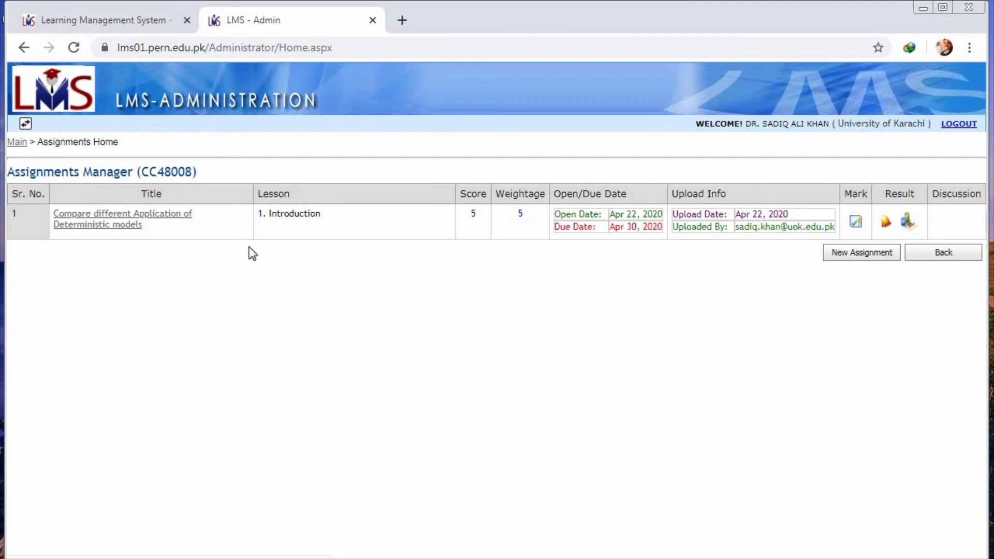
left_click(15, 142)
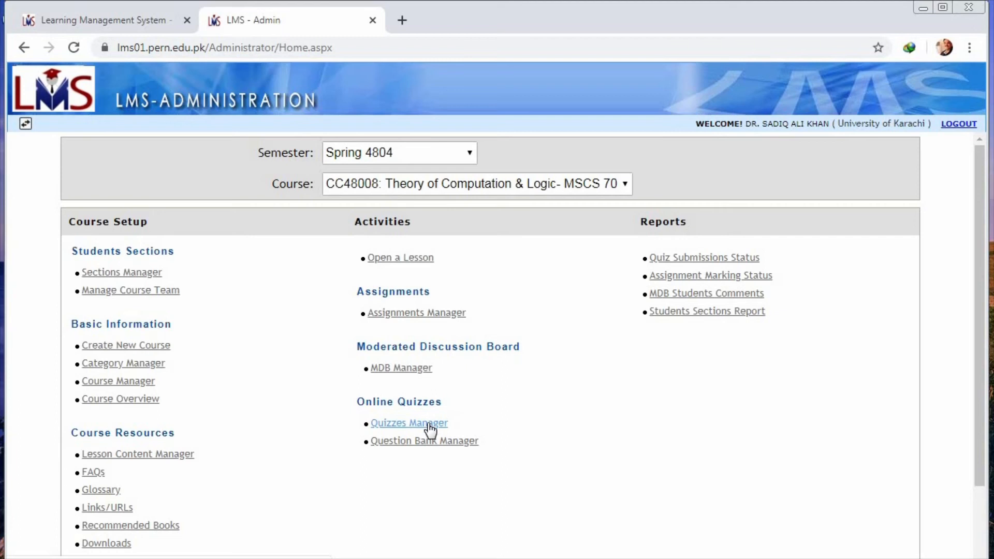
Step: Start a new quiz for the course and title it "FA with output"
left_click(430, 425)
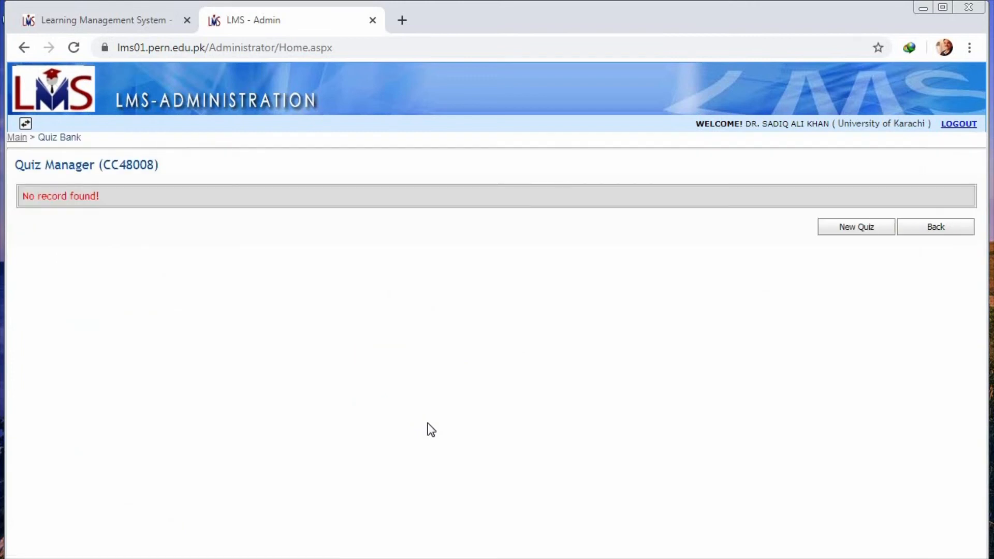
left_click(862, 230)
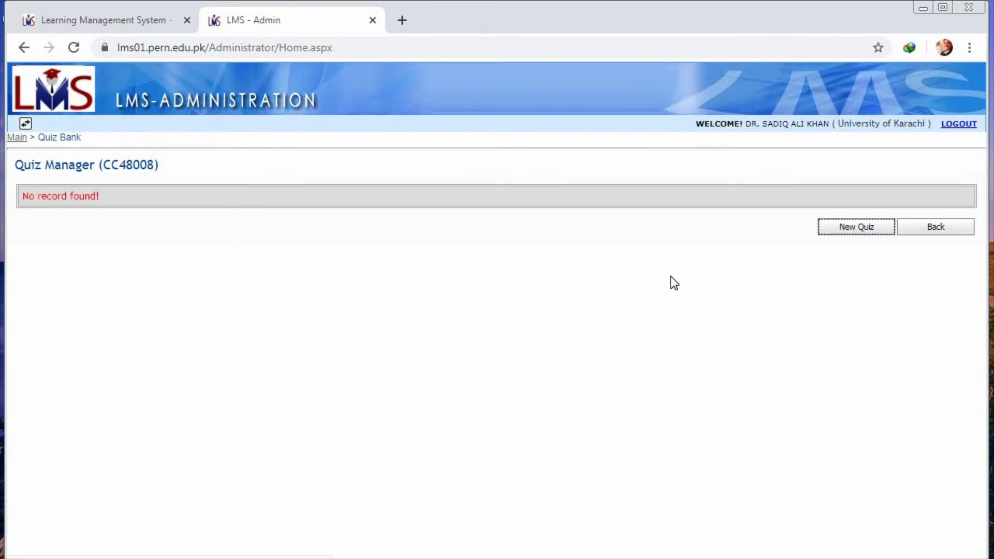
left_click(857, 226)
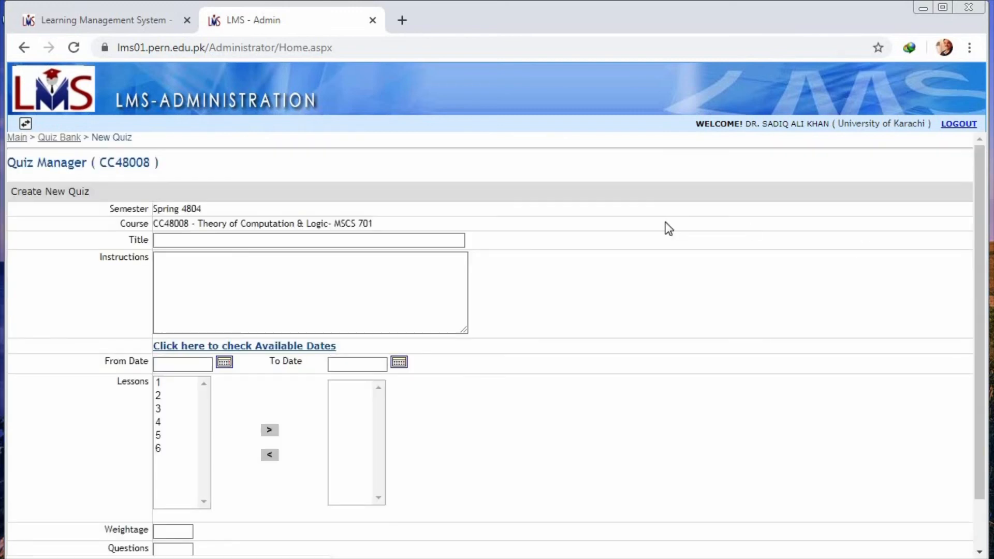
left_click(197, 239)
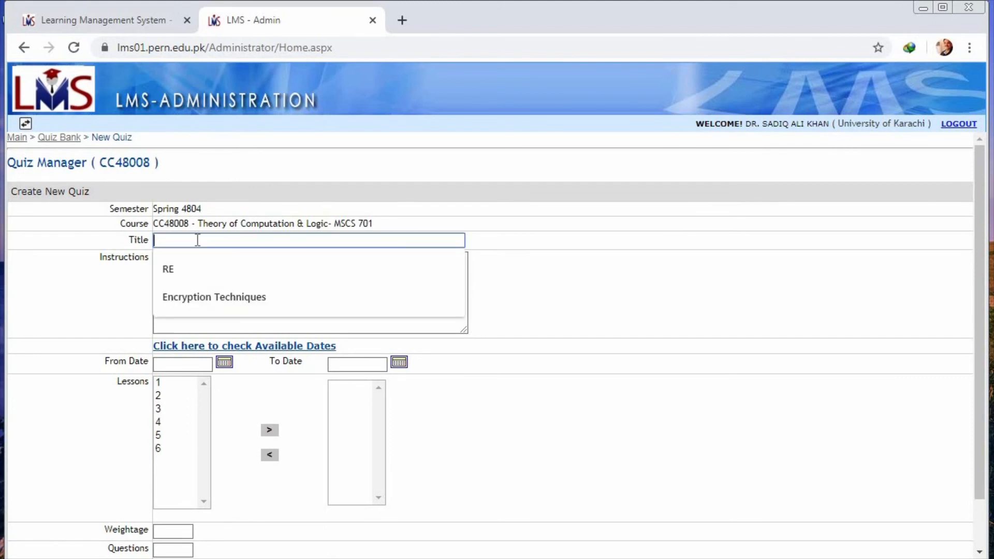
type("FA with ")
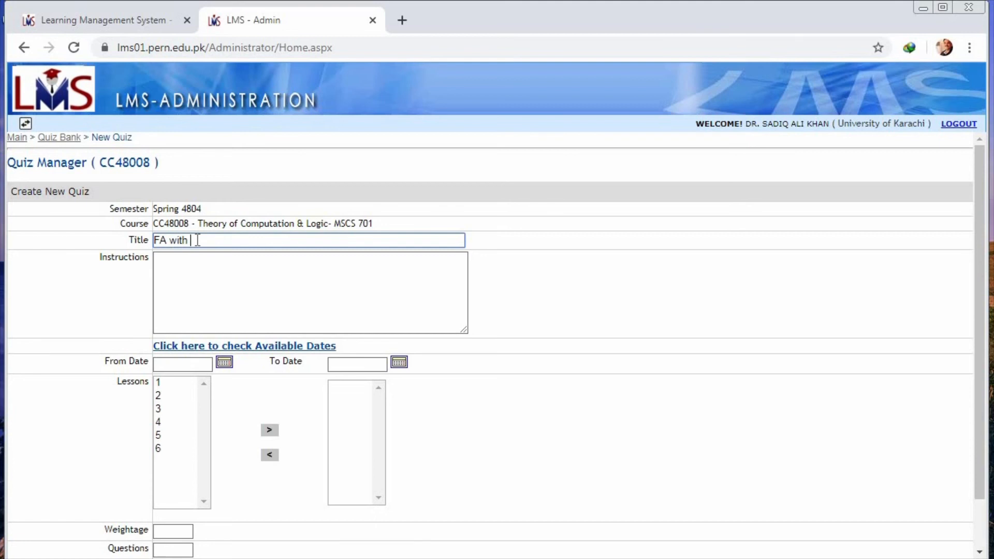
type("output")
Step: Enter "Attempt carefully" as the quiz instructions
left_click(202, 274)
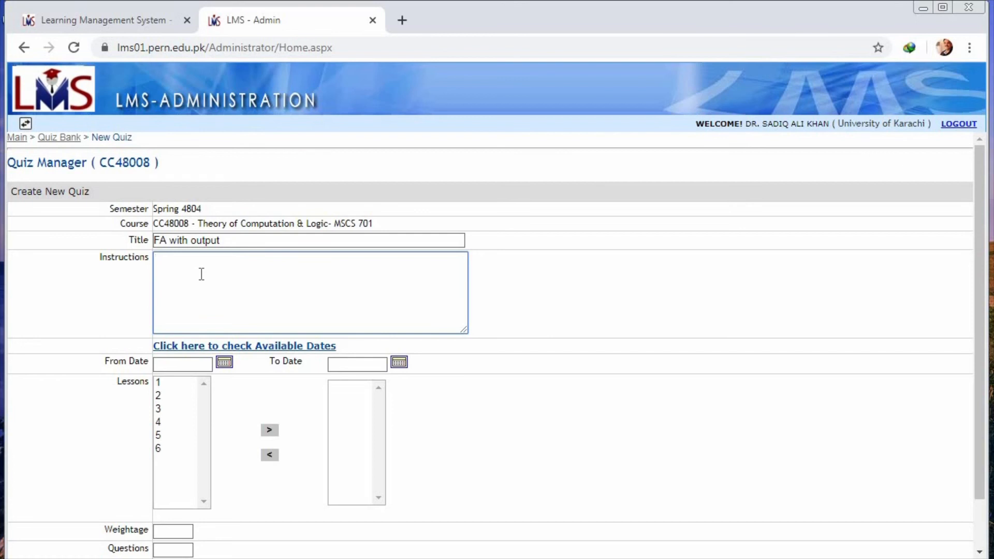
type("Attempt carefull")
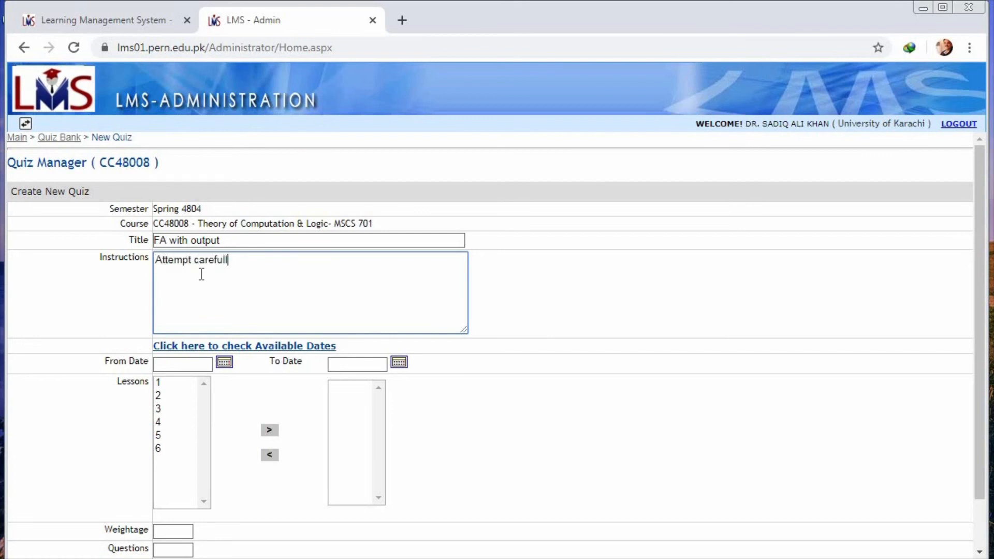
type("y")
Step: Set the quiz's start and end dates to 04/30/2020 and include lesson 6 in the quiz
left_click(226, 367)
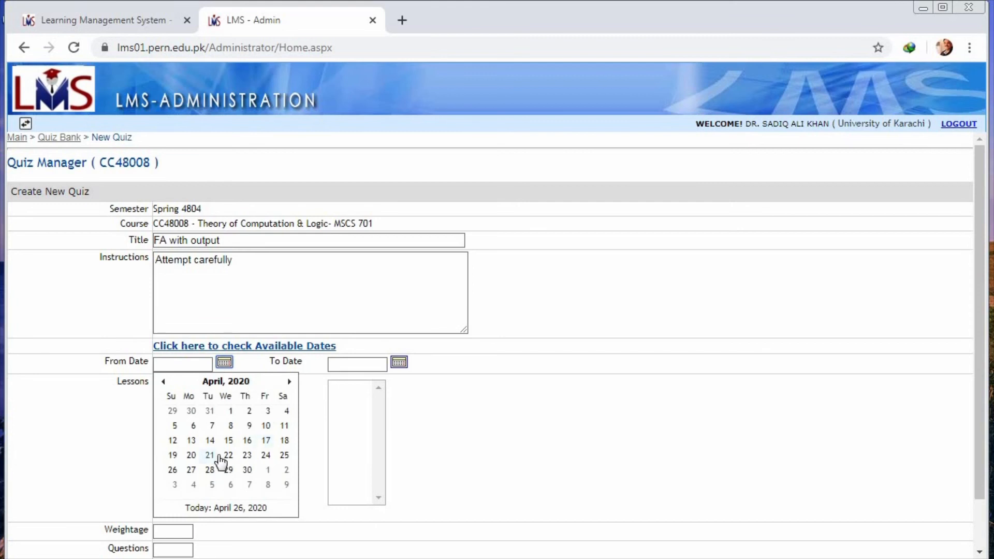
left_click(248, 472)
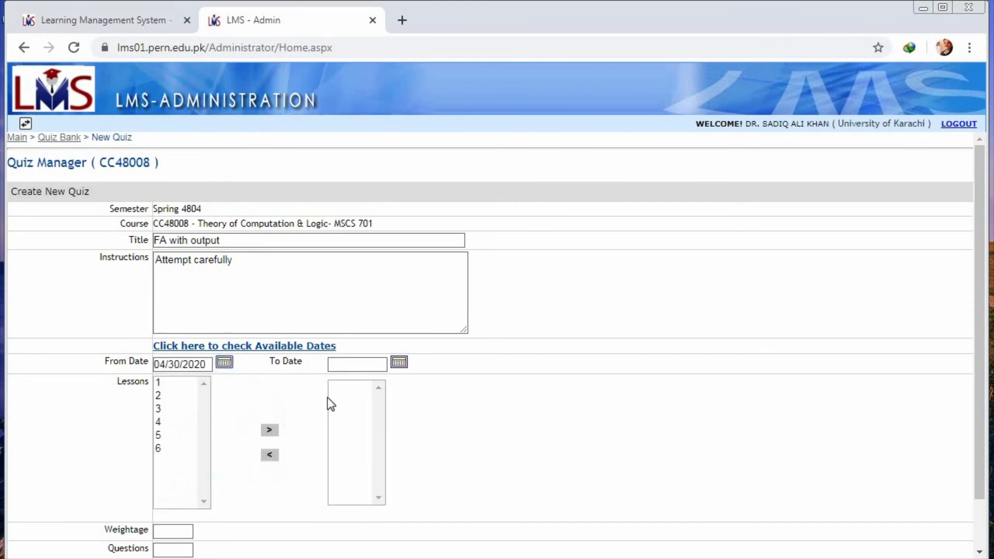
left_click(399, 367)
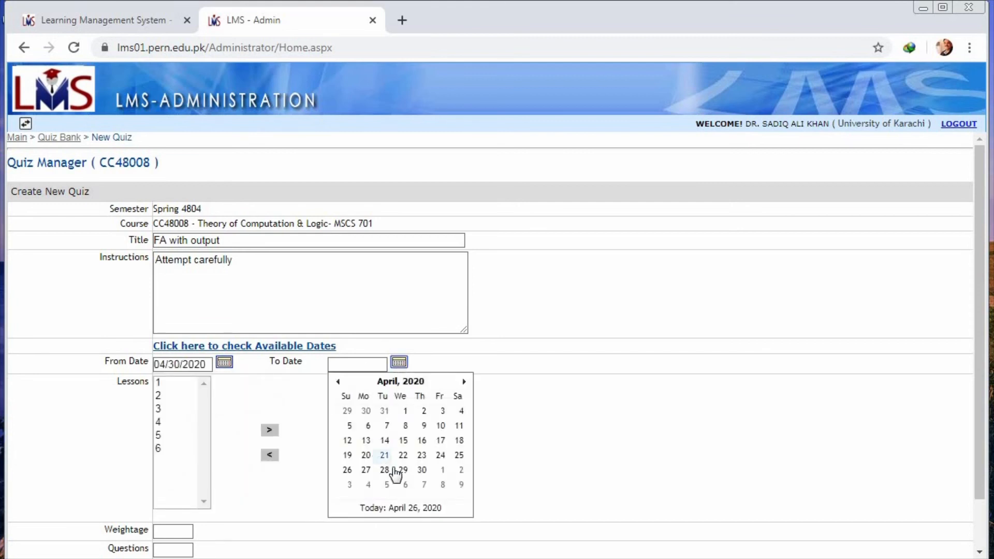
left_click(422, 470)
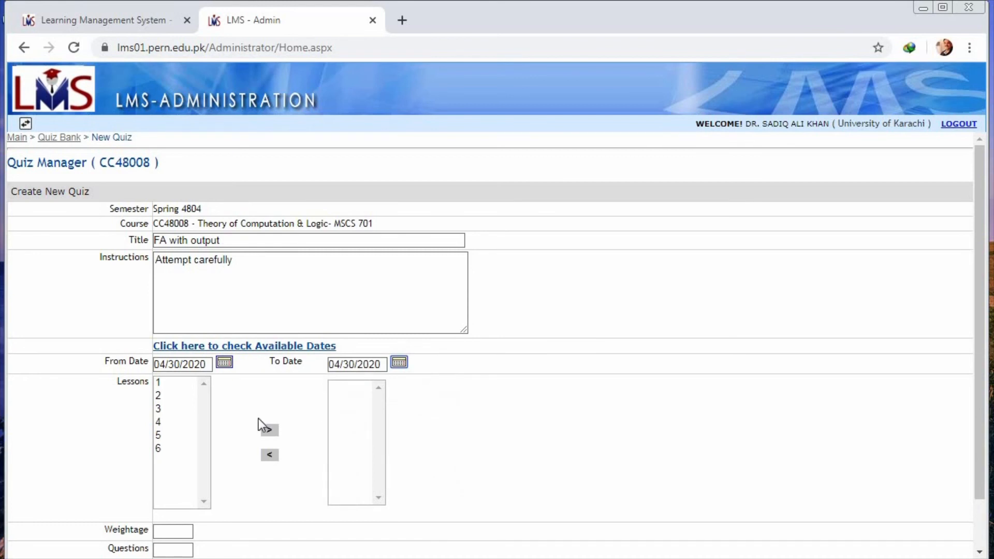
left_click(162, 448)
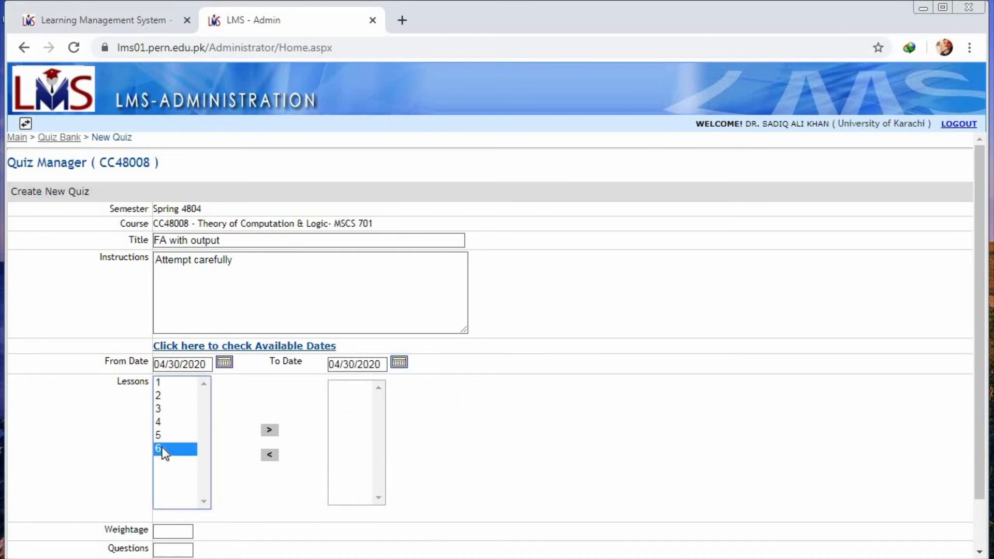
left_click(266, 429)
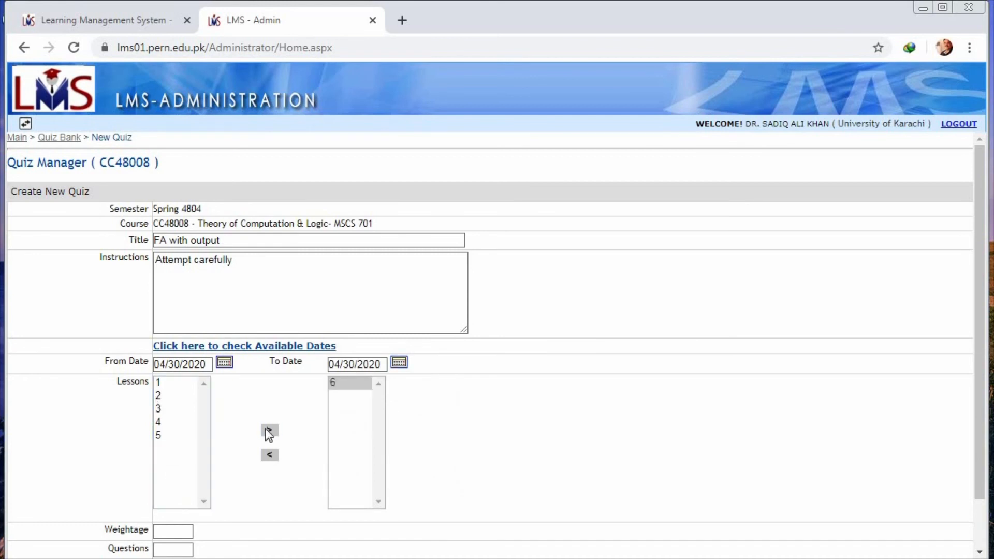
Step: Set the quiz's weightage to 10 and its number of questions to 2
left_click(174, 530)
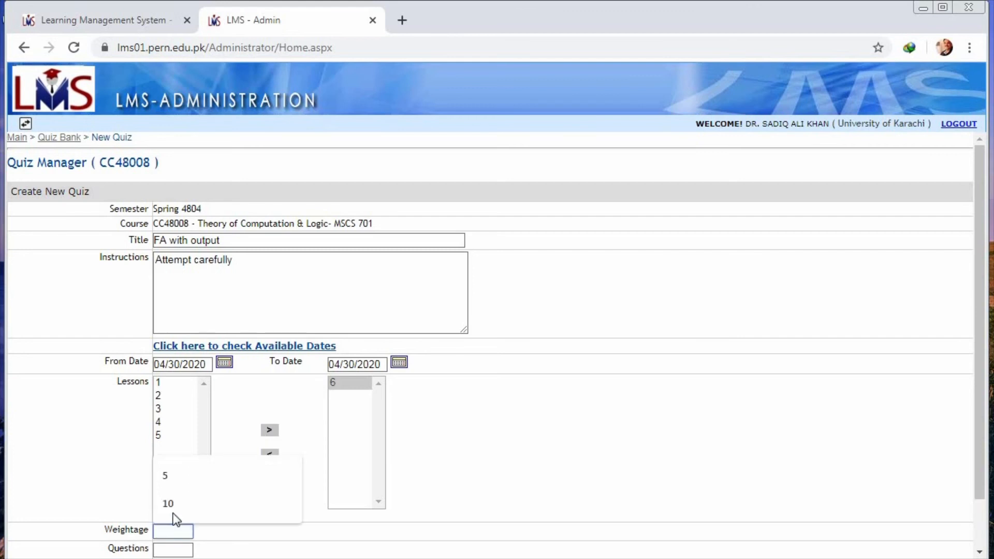
left_click(173, 508)
left_click(172, 549)
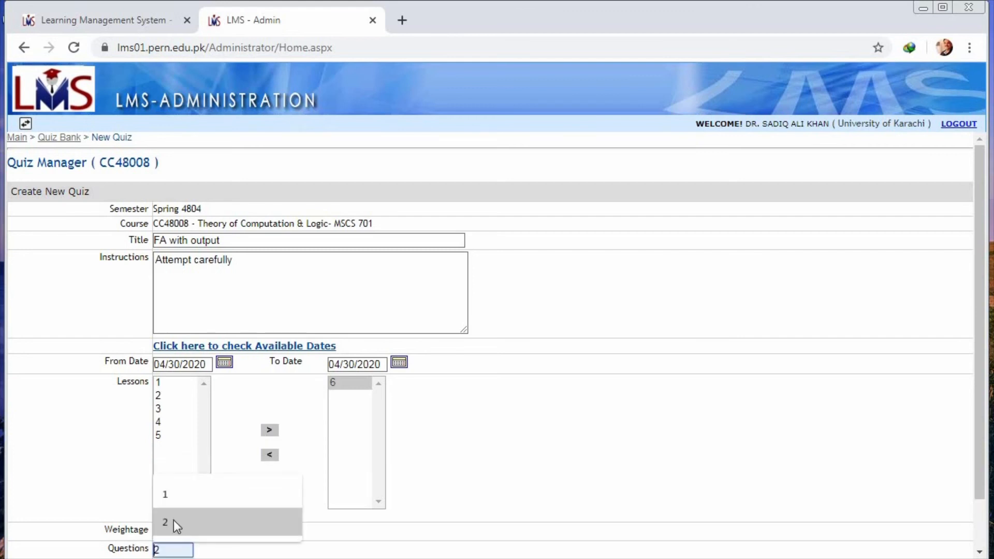
left_click(174, 522)
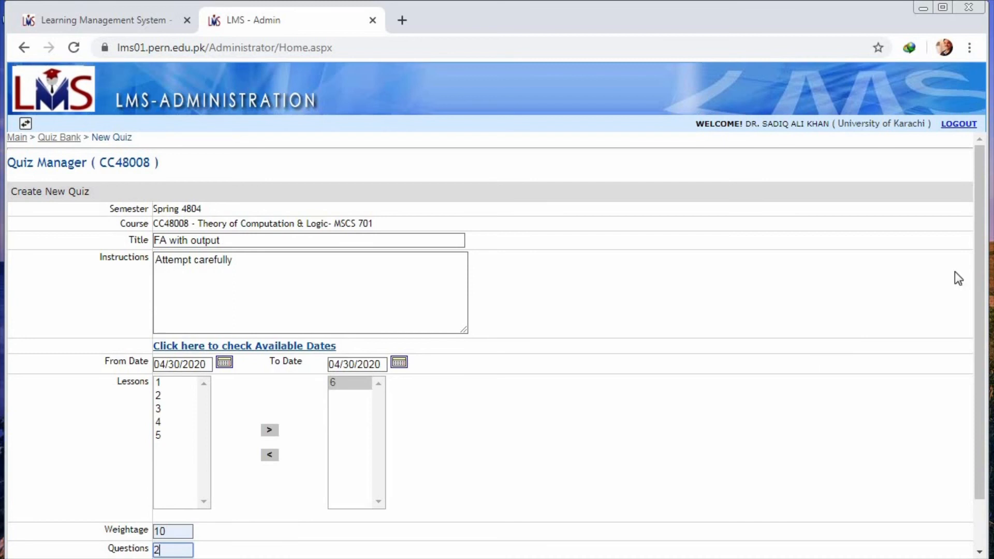
scroll(976, 337, "down", 2)
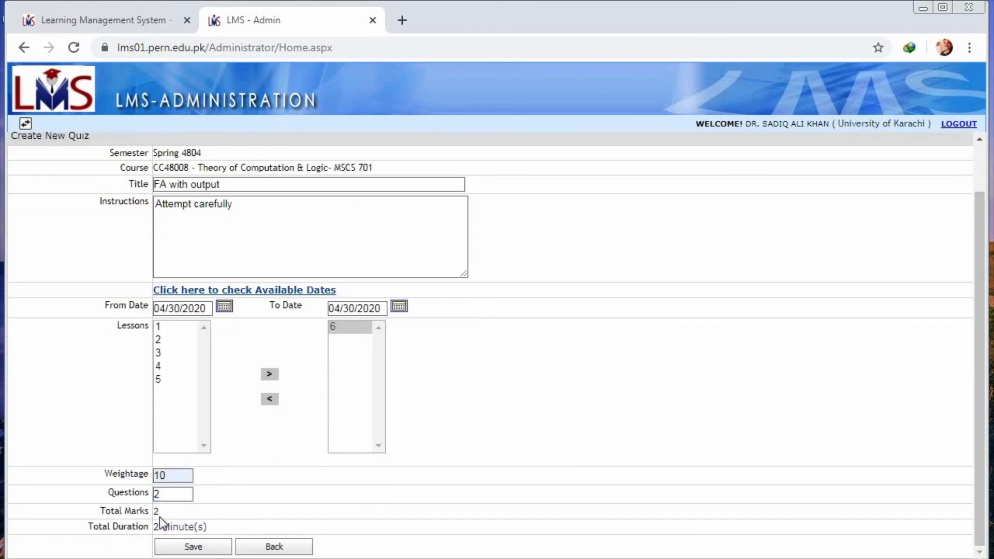
Step: Save the new quiz and open the course's question bank
left_click(183, 548)
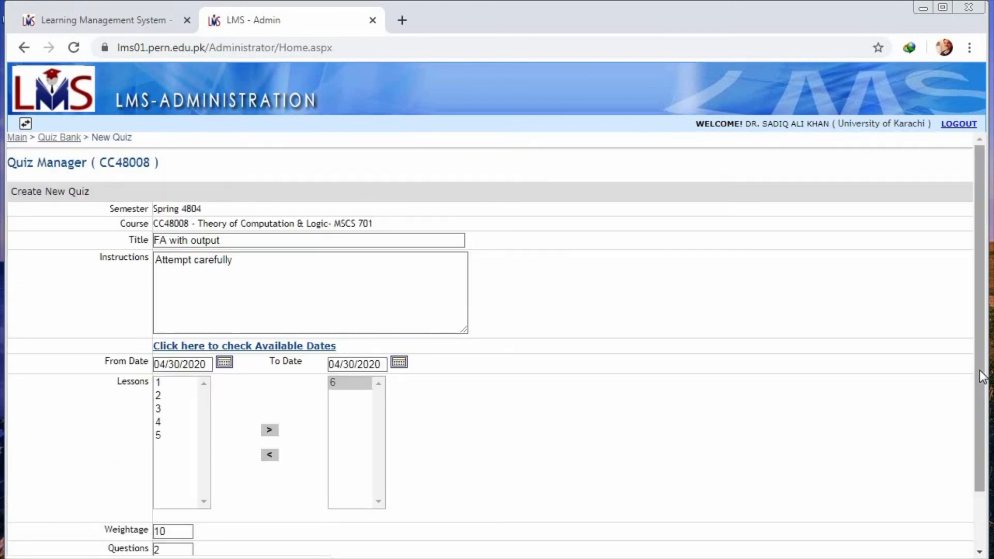
left_click(23, 140)
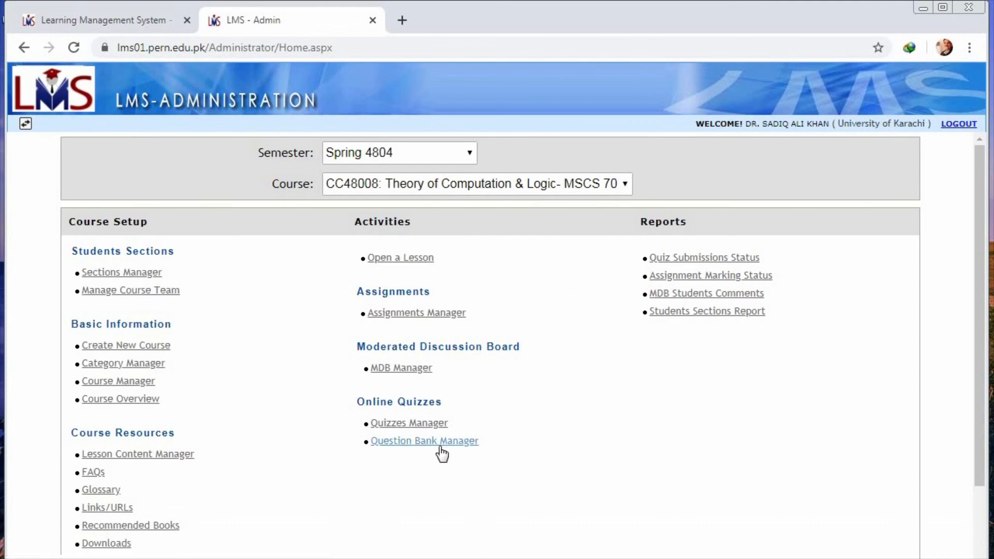
left_click(443, 448)
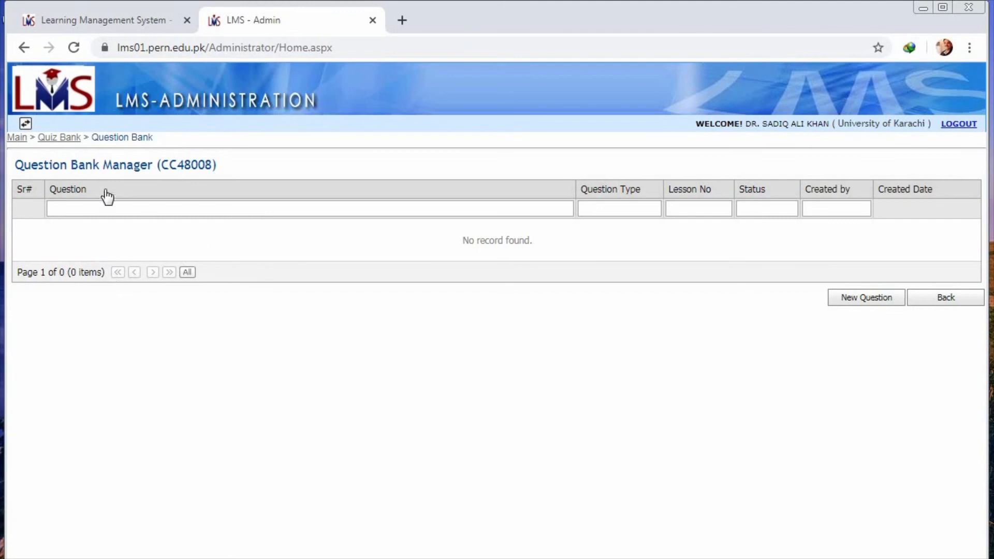
left_click(104, 207)
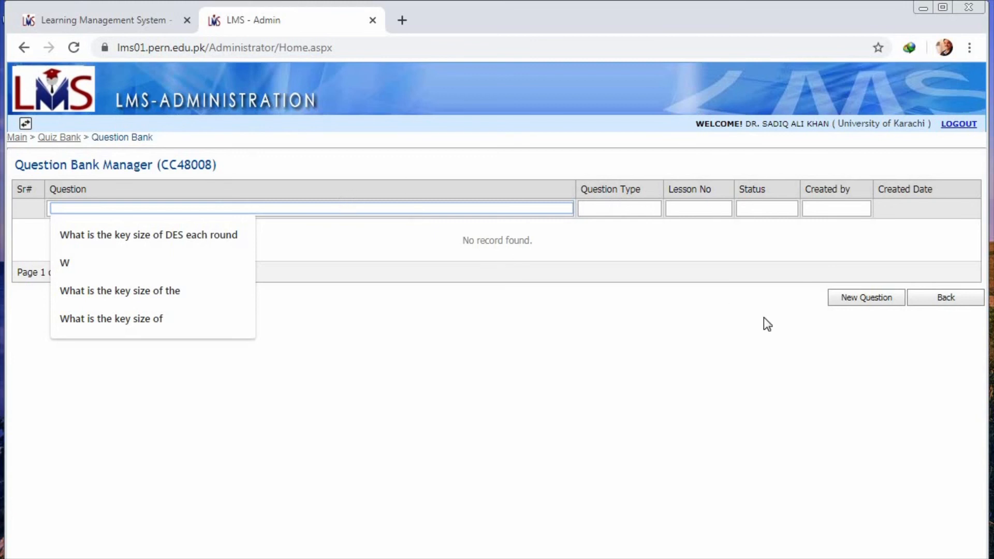
Step: Start a new plain-text question for lesson 6 with a maximum of 2 answer options
left_click(870, 300)
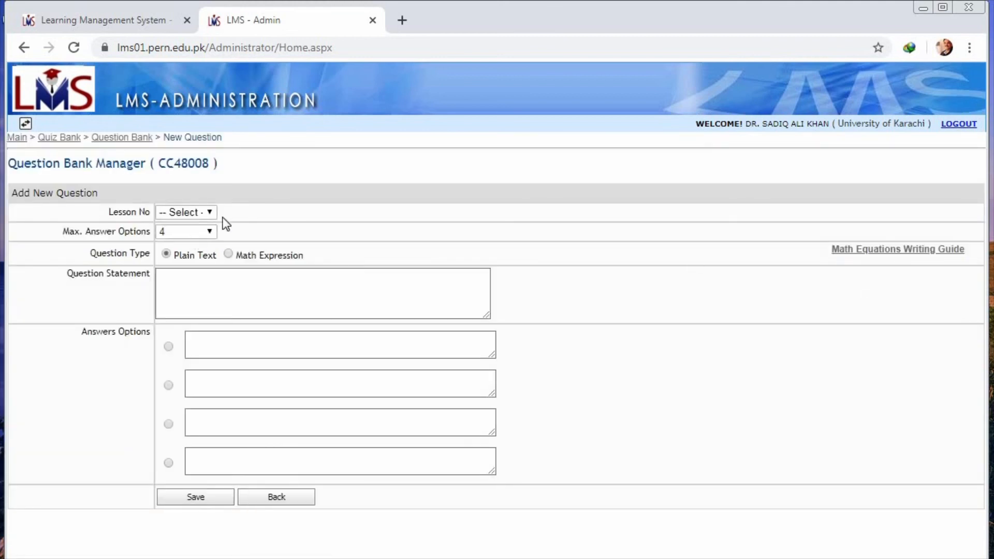
left_click(208, 214)
left_click(184, 304)
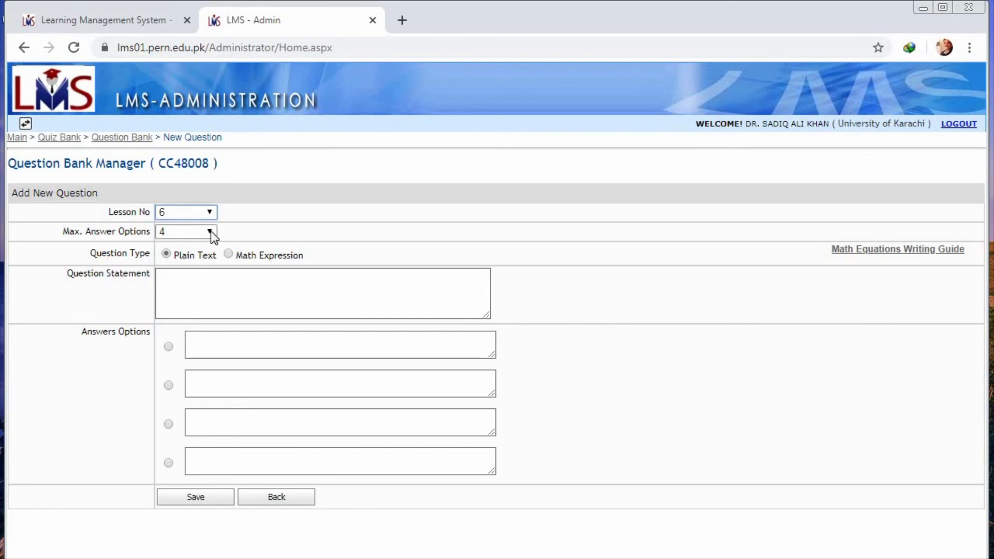
left_click(210, 231)
left_click(173, 256)
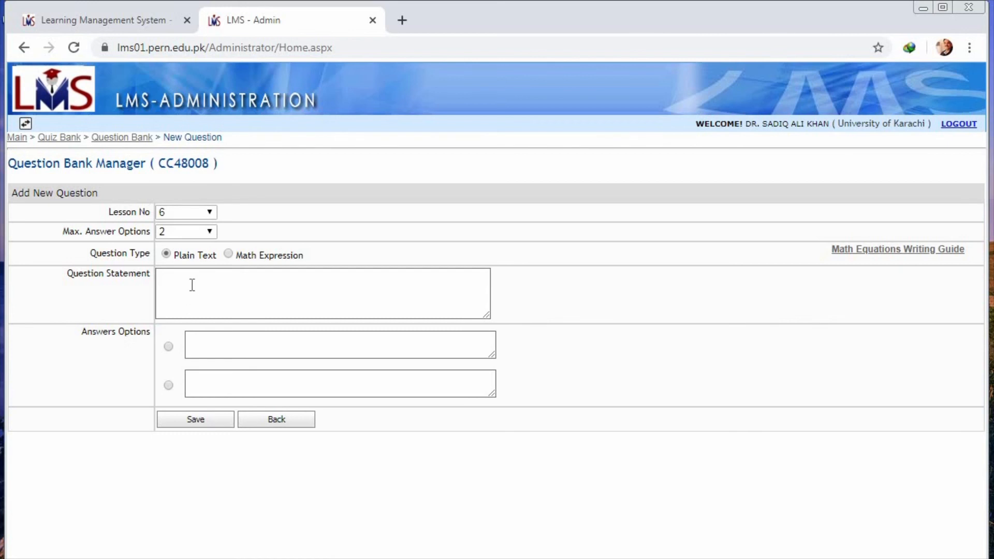
left_click(231, 254)
left_click(166, 254)
Step: Enter "What are the two types of FA with outputs" as the question statement
left_click(176, 283)
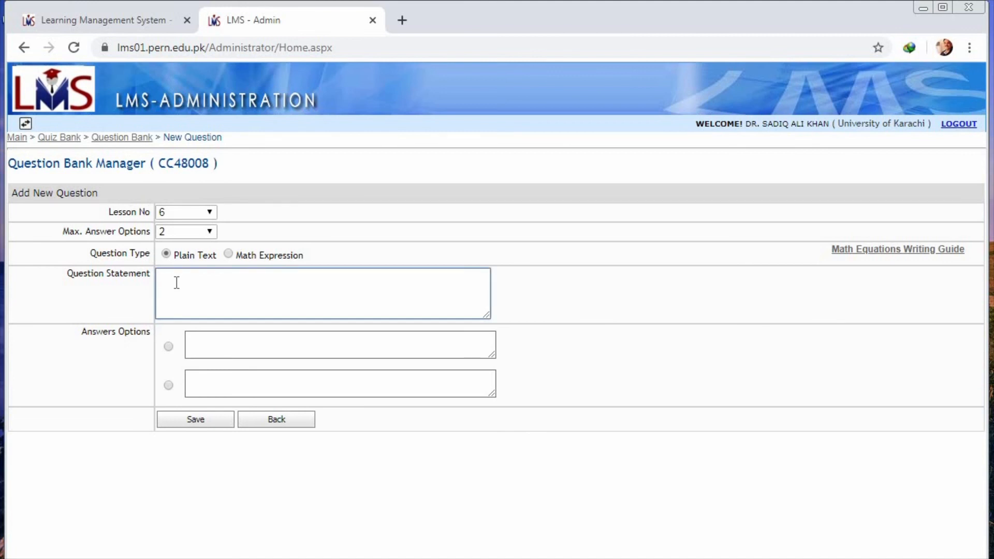
type("What are the two types of ")
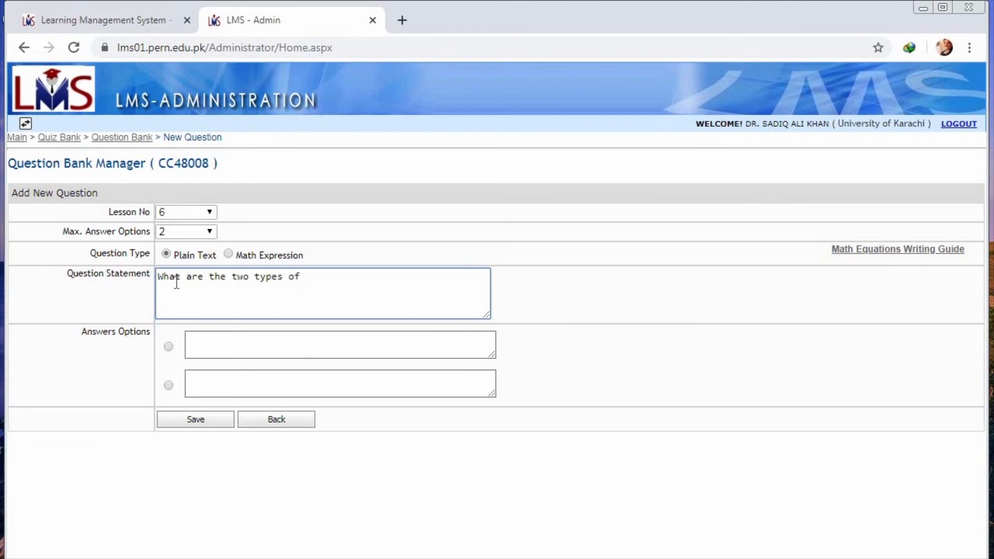
type("FA with outputs")
Step: Enter the answers "Moore and mealy" and "mic and TA", mark the first as correct, and save the question
left_click(200, 344)
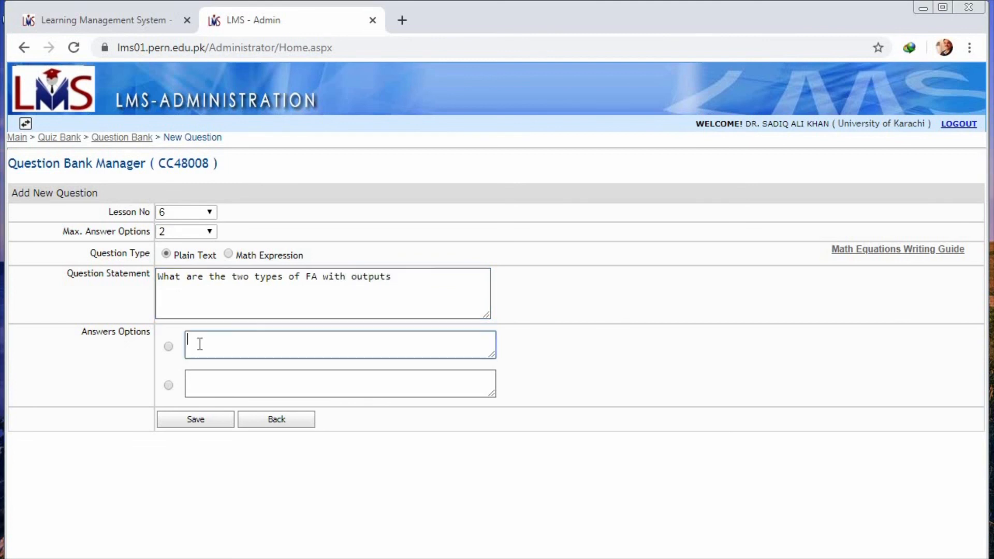
type("Mopre and mealy")
left_click(206, 381)
type("m")
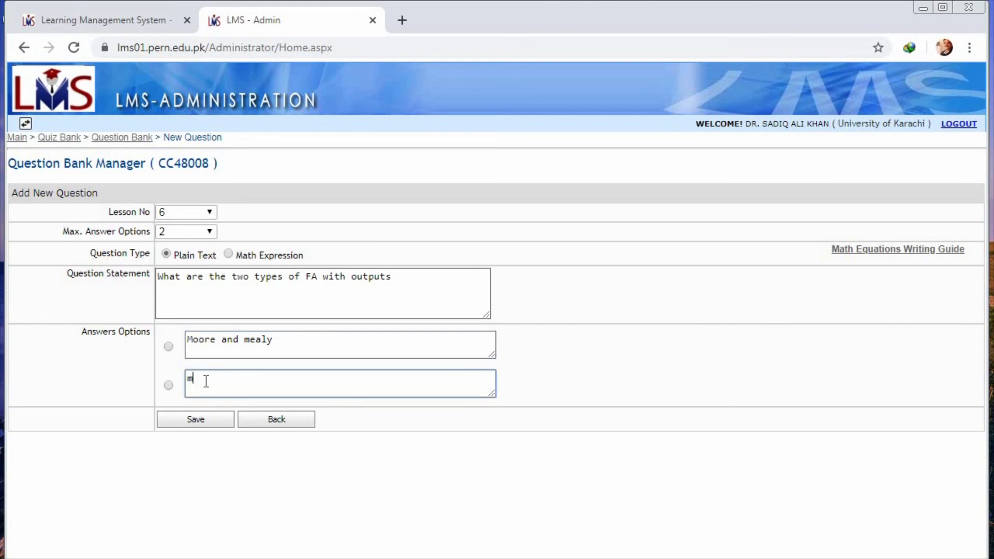
type("ic and TA")
left_click(168, 346)
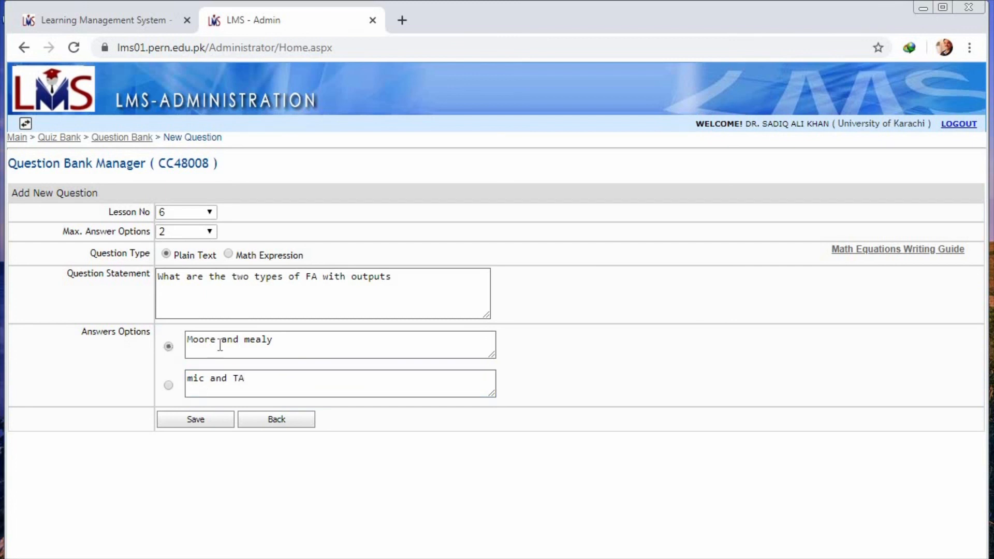
left_click(208, 421)
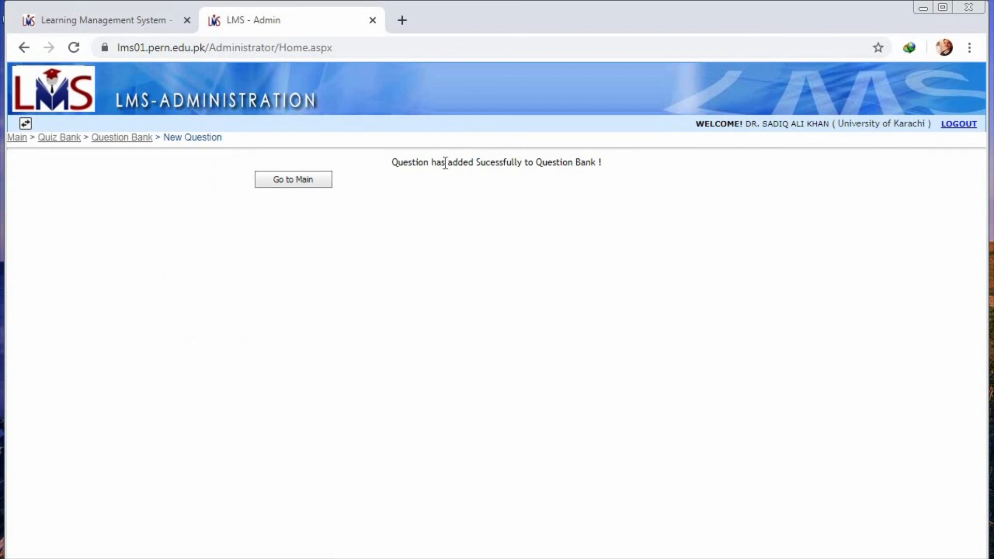
left_click(315, 182)
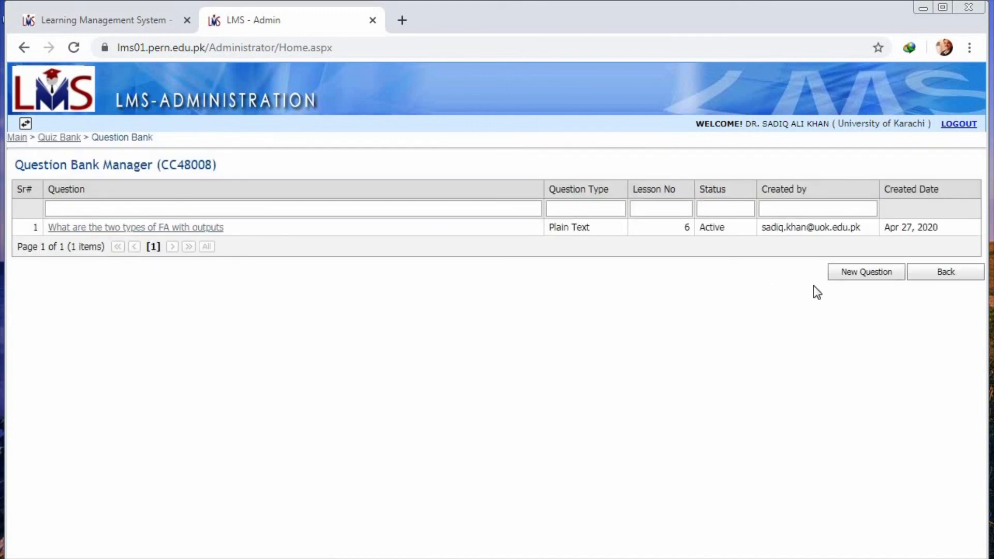
Step: Start another question for lesson 6 with the statement "Is one's complement is the example of moore machine"
left_click(835, 279)
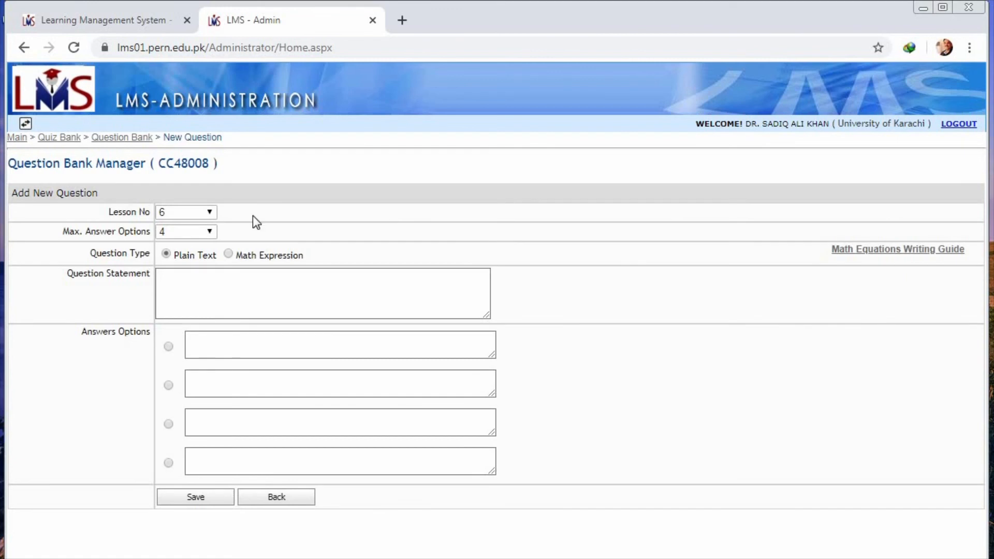
left_click(188, 284)
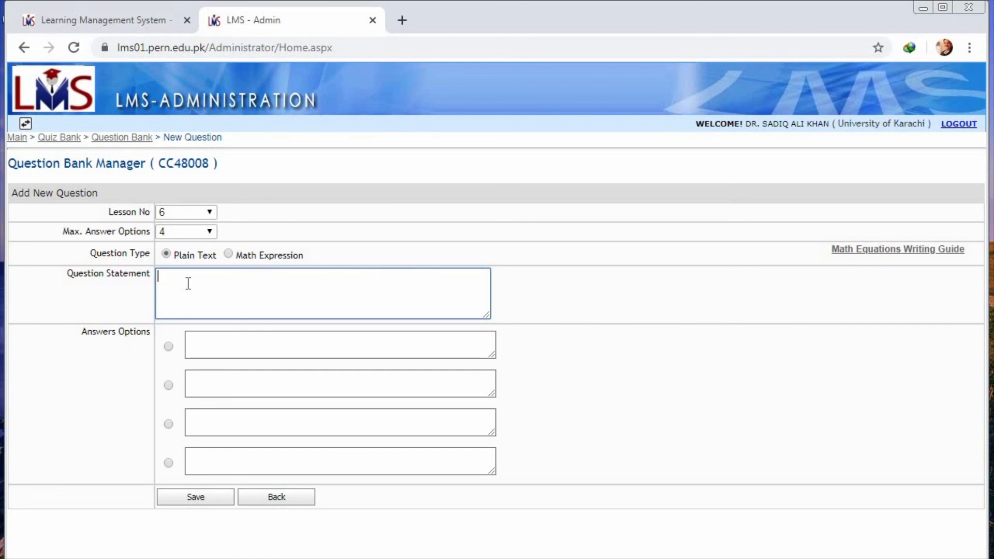
type("Is one's complement is the e")
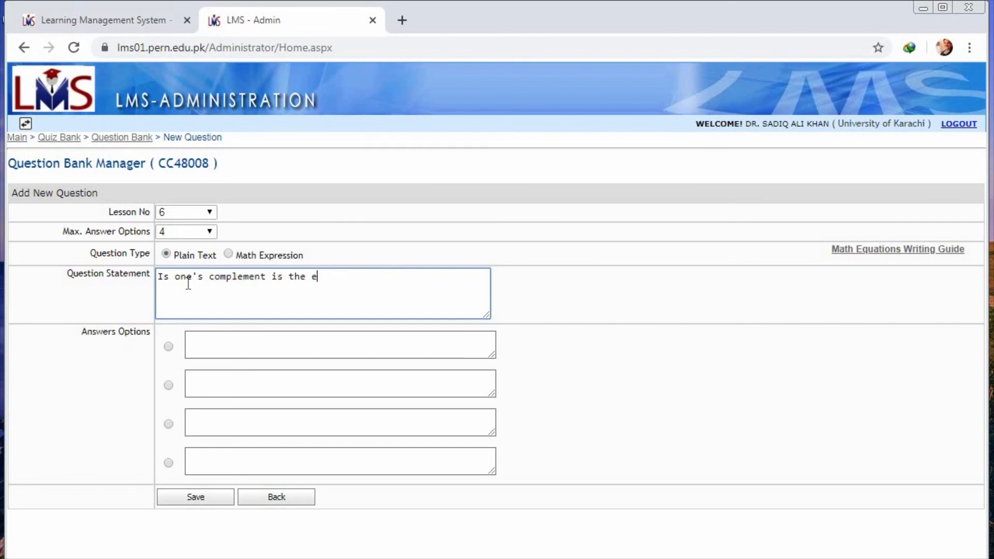
type("xample of")
type("moore machine")
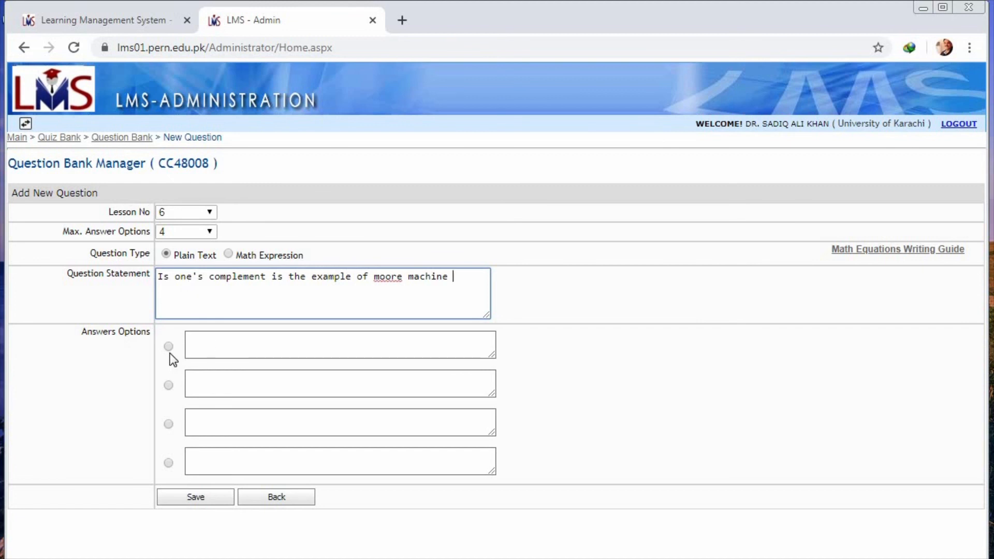
Step: Limit the question to 2 answer options, "yes" and "no", mark "yes" as correct, and save it to the question bank
left_click(214, 236)
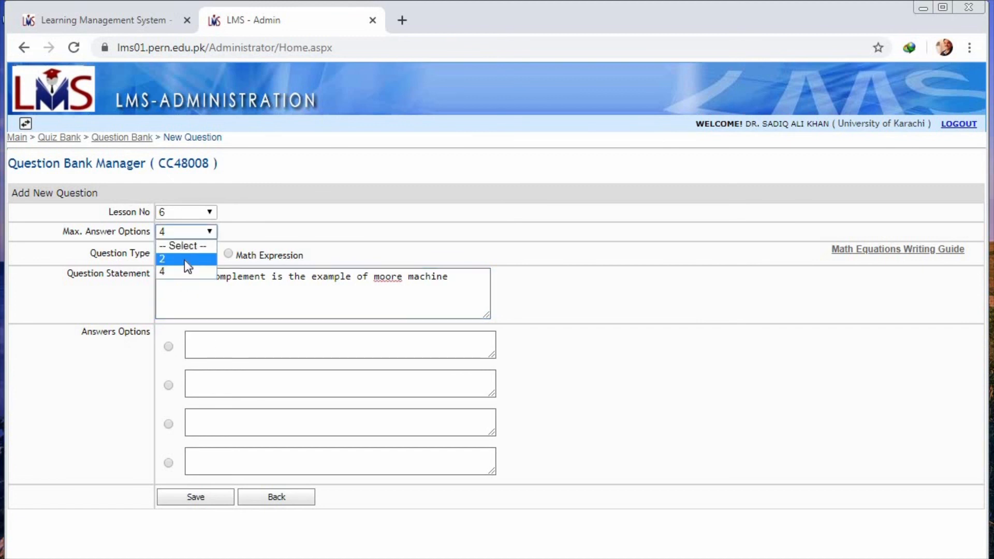
left_click(184, 260)
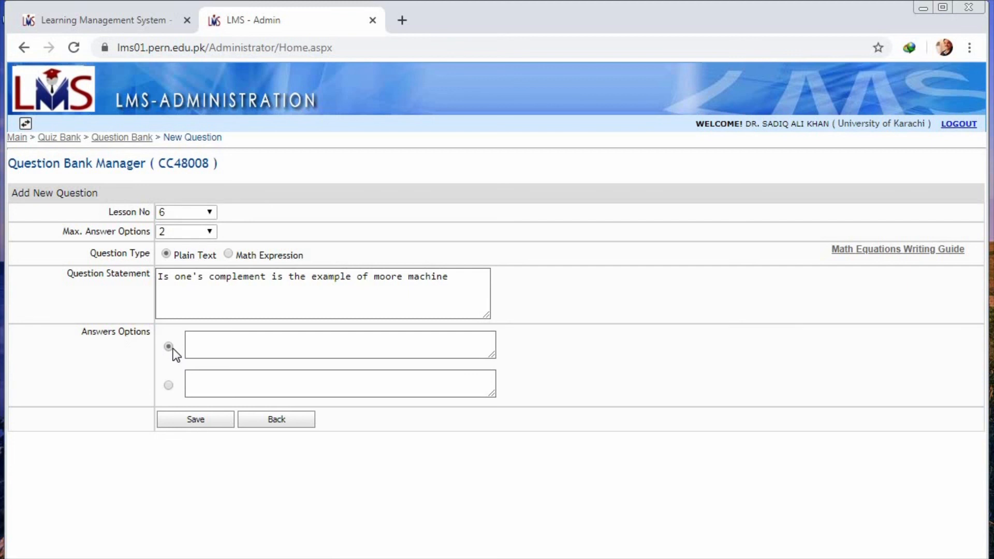
left_click(201, 346)
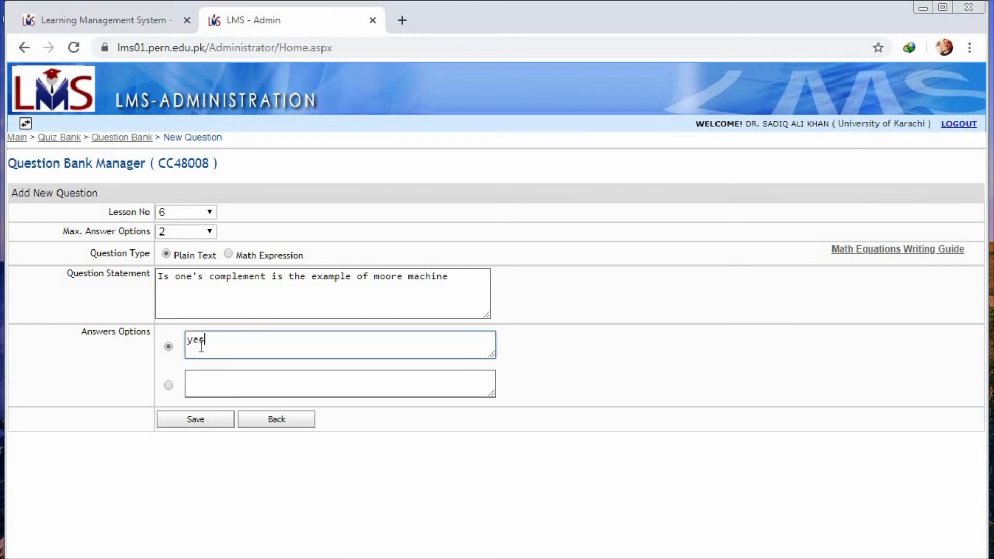
left_click(170, 385)
left_click(204, 384)
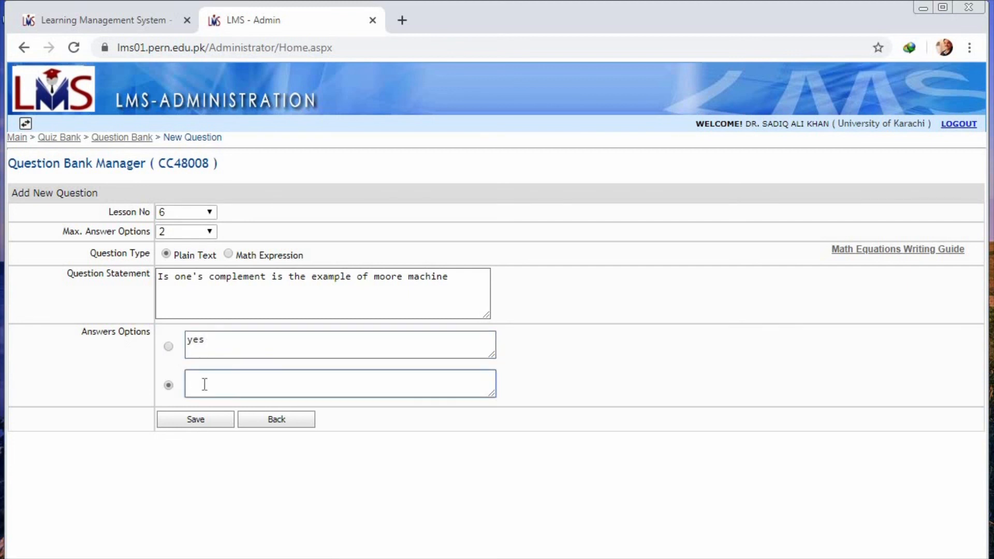
left_click(168, 347)
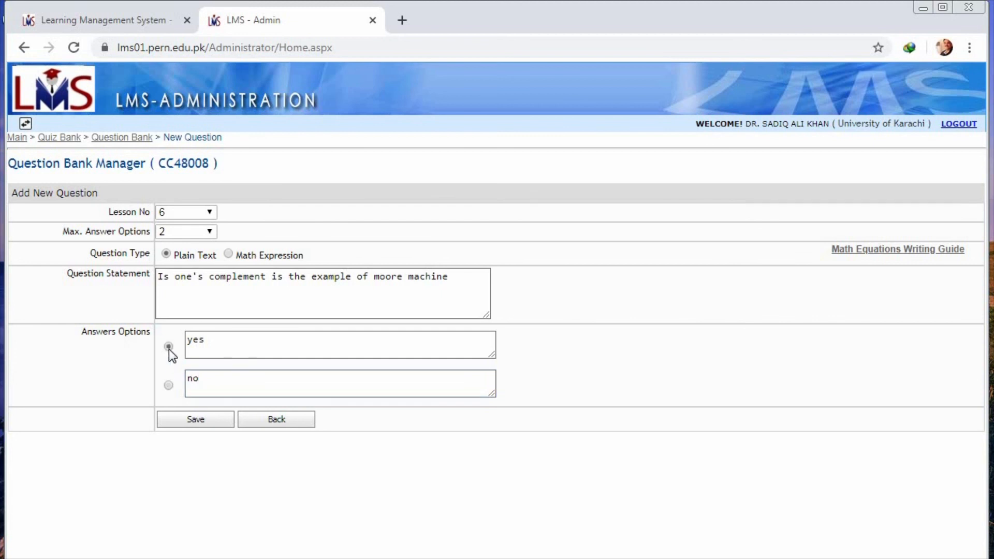
left_click(214, 420)
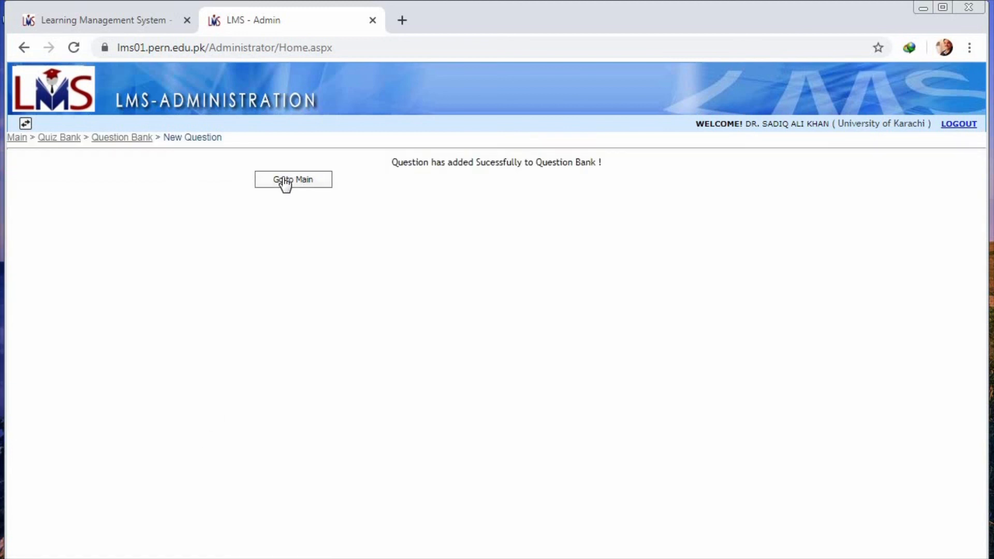
left_click(284, 181)
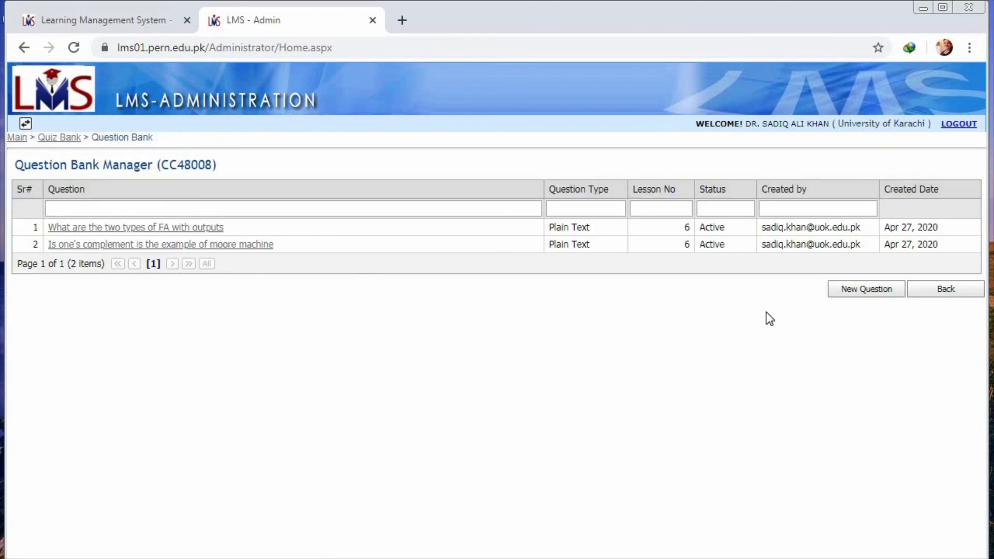
Step: Review the quiz submissions report and the assignment marking status report for Spring 4804
left_click(943, 289)
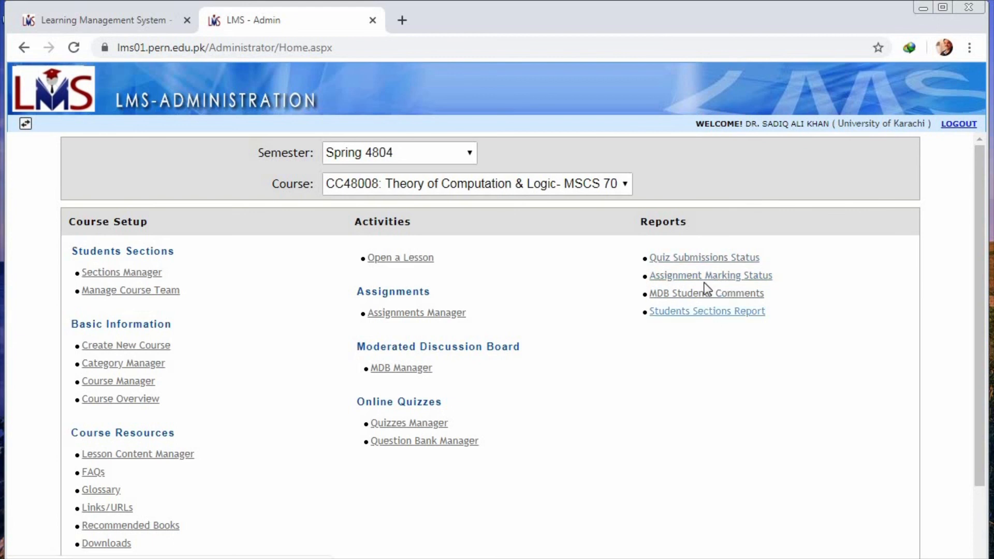
left_click(712, 259)
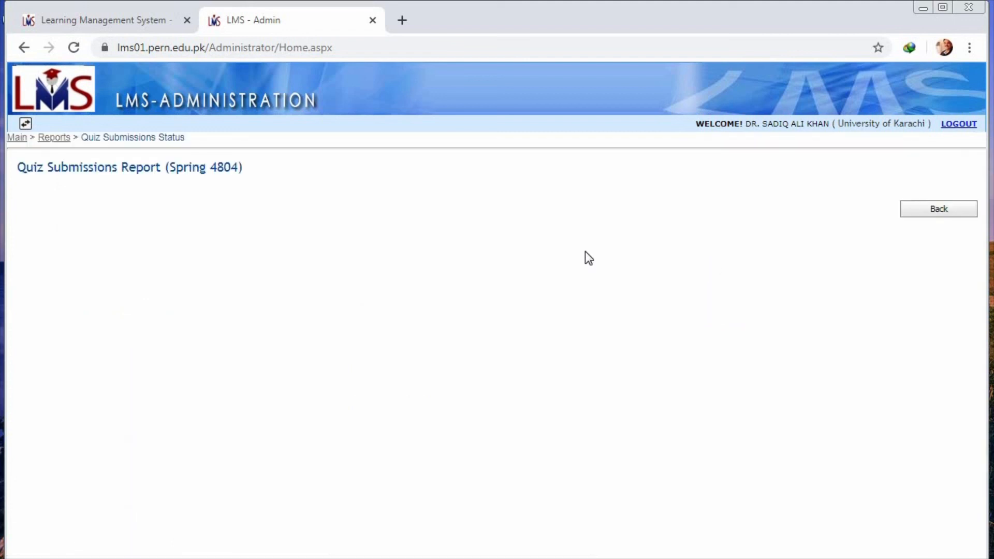
left_click(946, 210)
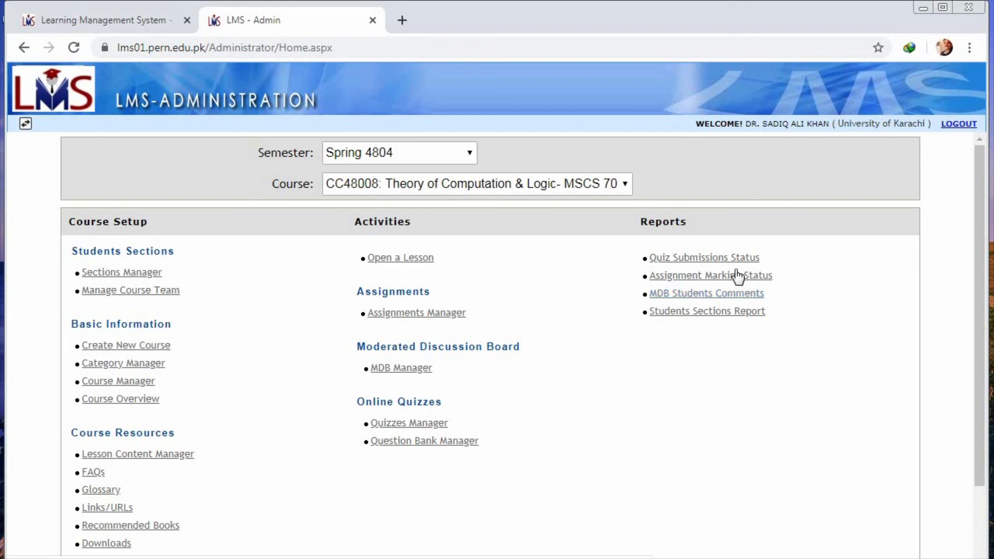
left_click(722, 277)
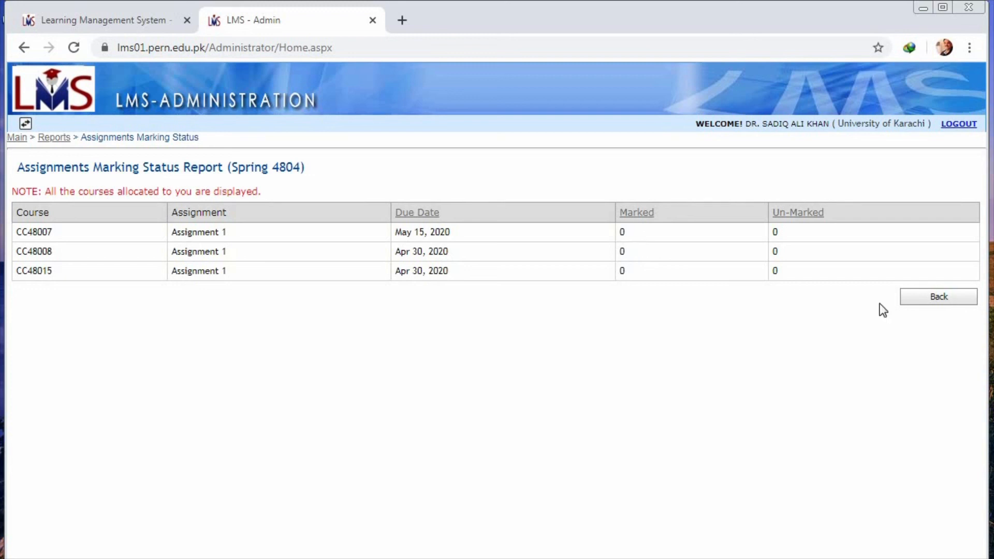
left_click(925, 304)
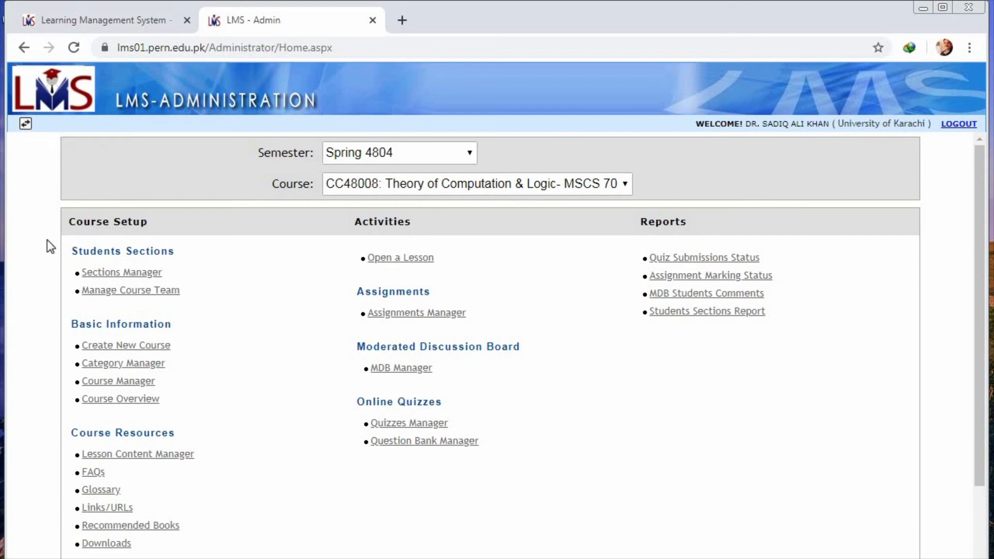
Step: Switch to the administration area and look up a student's profile by their student ID
left_click(26, 125)
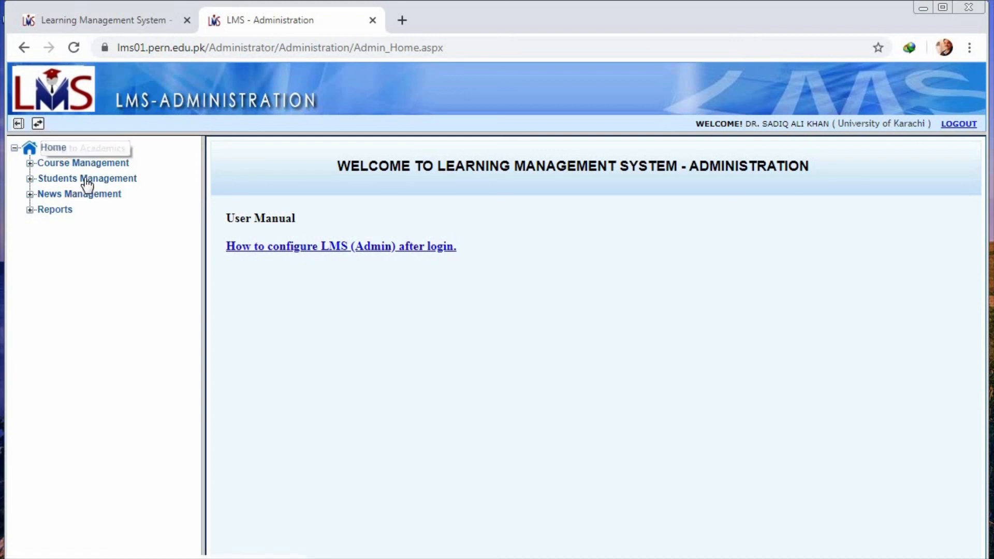
left_click(86, 182)
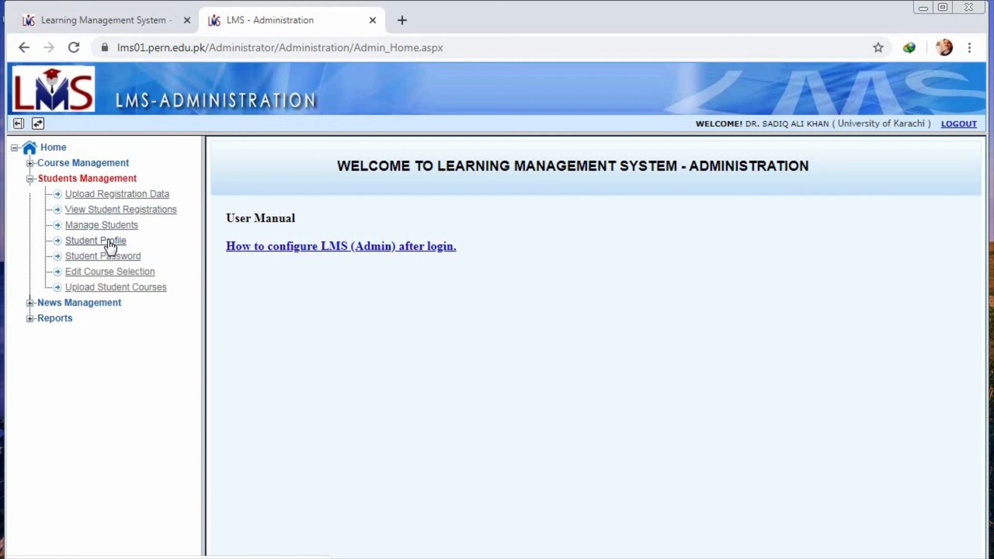
left_click(109, 242)
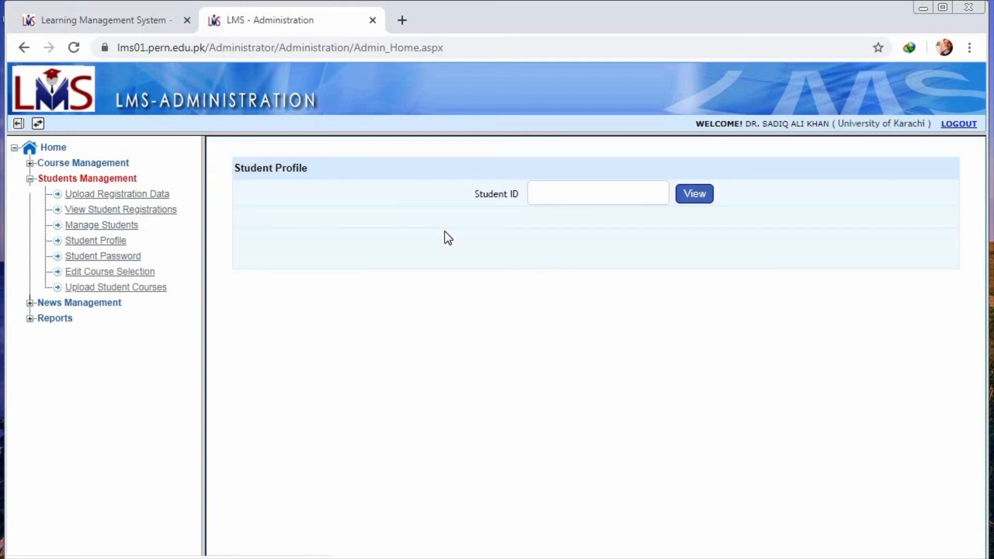
left_click(569, 201)
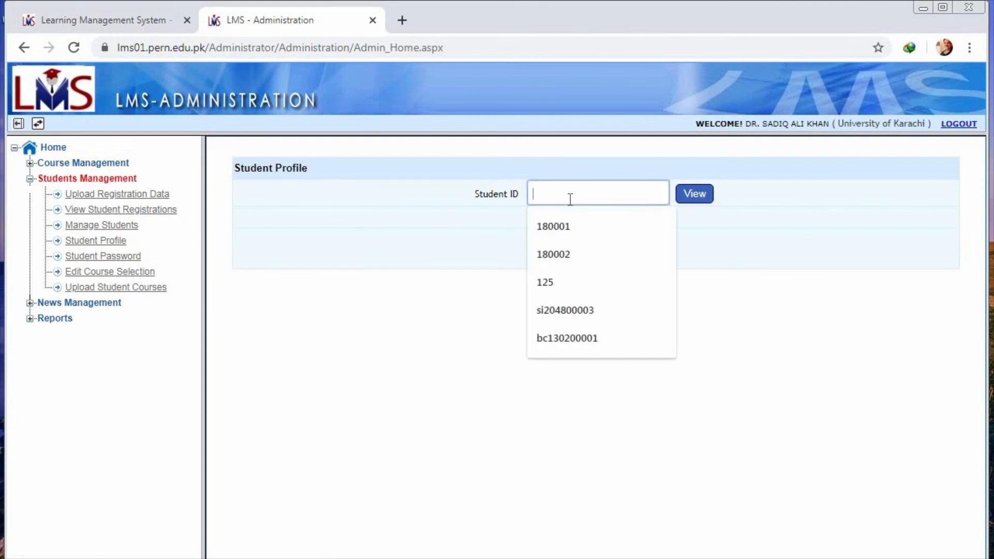
left_click(567, 310)
left_click(685, 202)
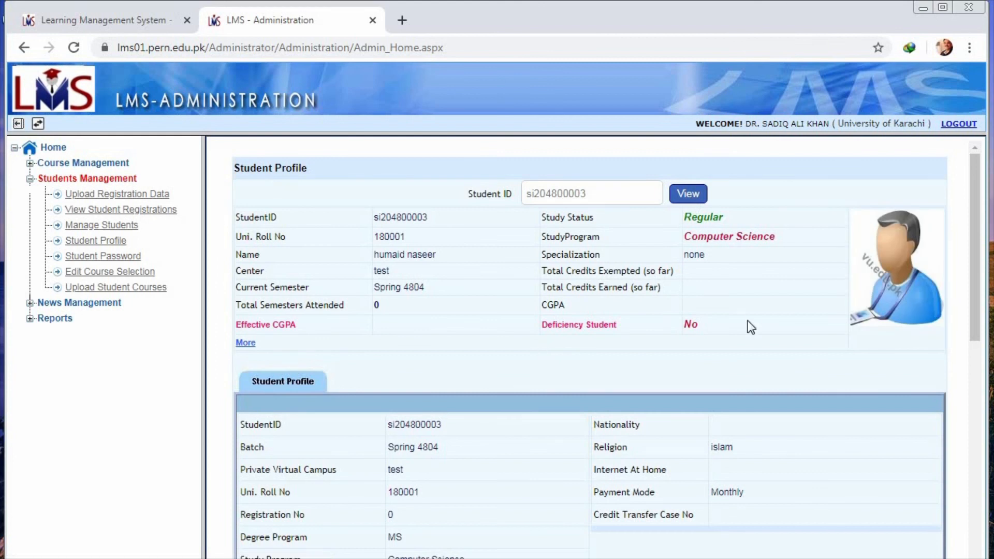
Step: Open the course selection editor and show the student's Spring 4804 courses by entering their student ID
left_click_drag(972, 212, 978, 239)
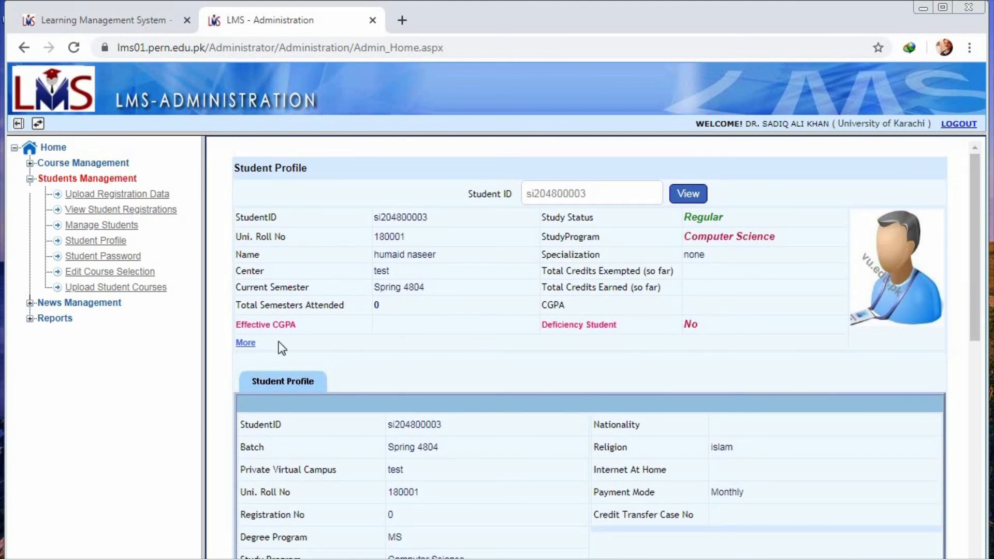
left_click(122, 271)
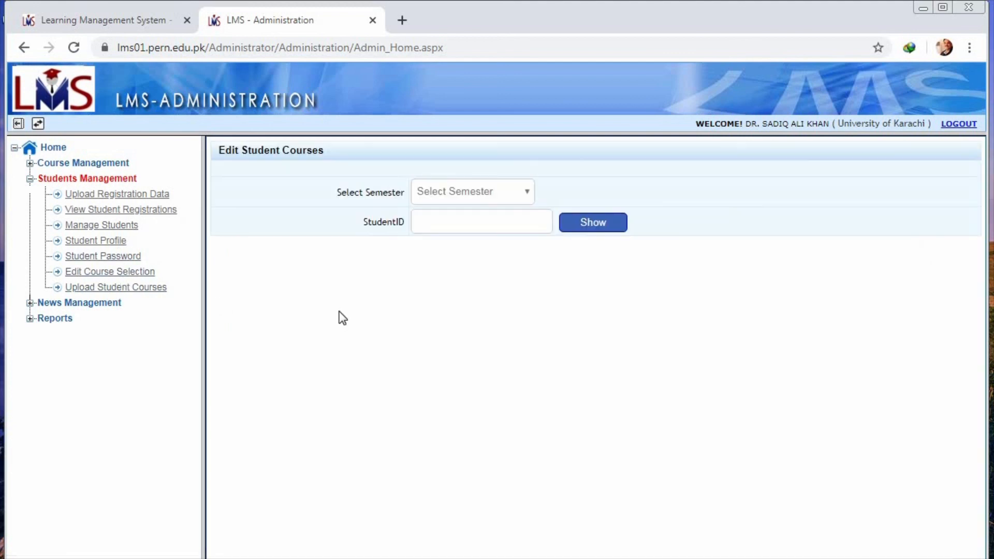
left_click(528, 192)
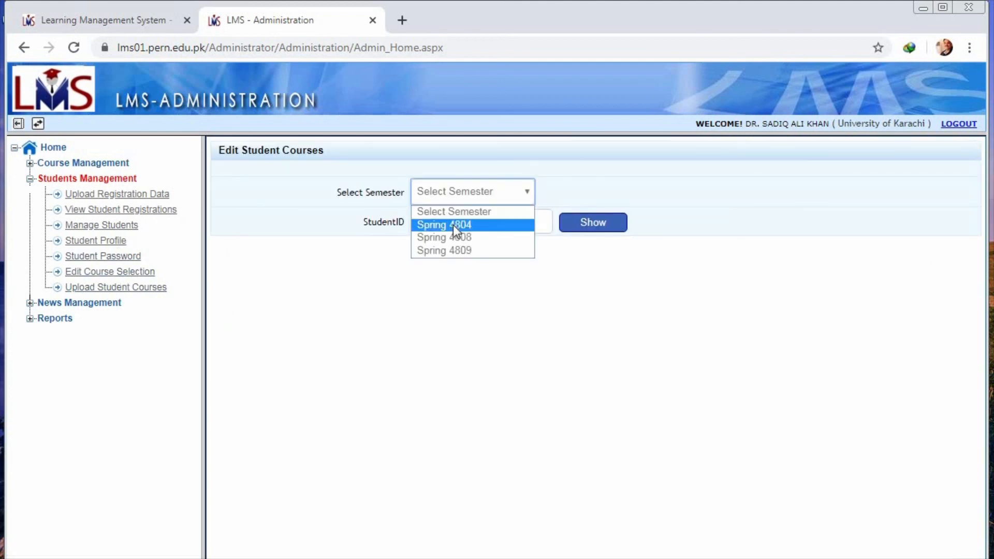
left_click(459, 225)
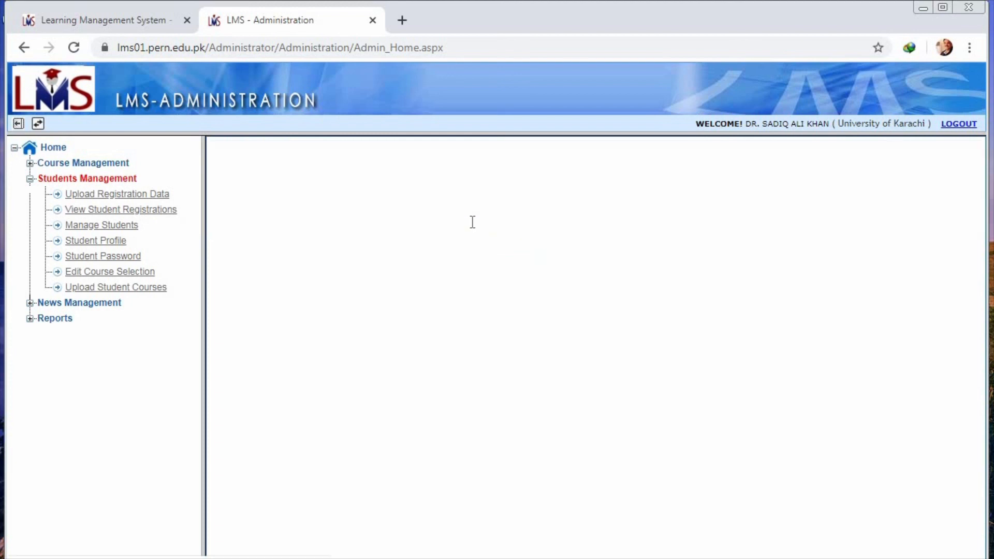
left_click(473, 221)
left_click(462, 285)
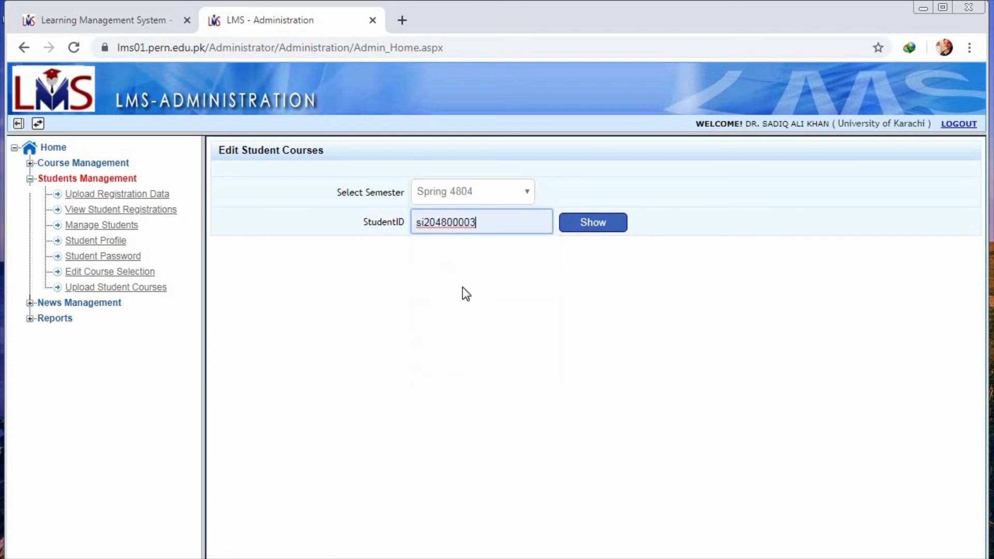
left_click(588, 222)
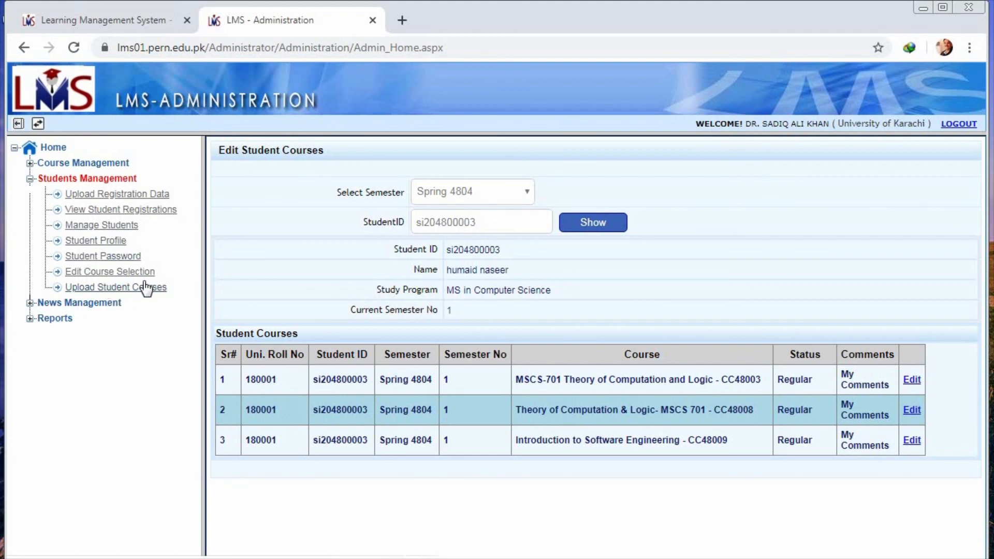
Step: Leave the administration area to switch to another area of the LMS
left_click(38, 124)
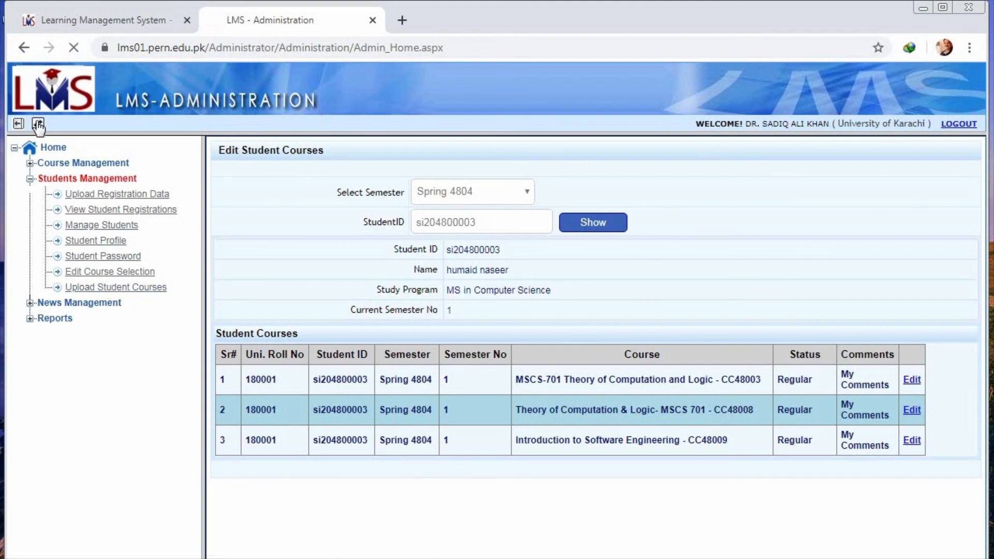